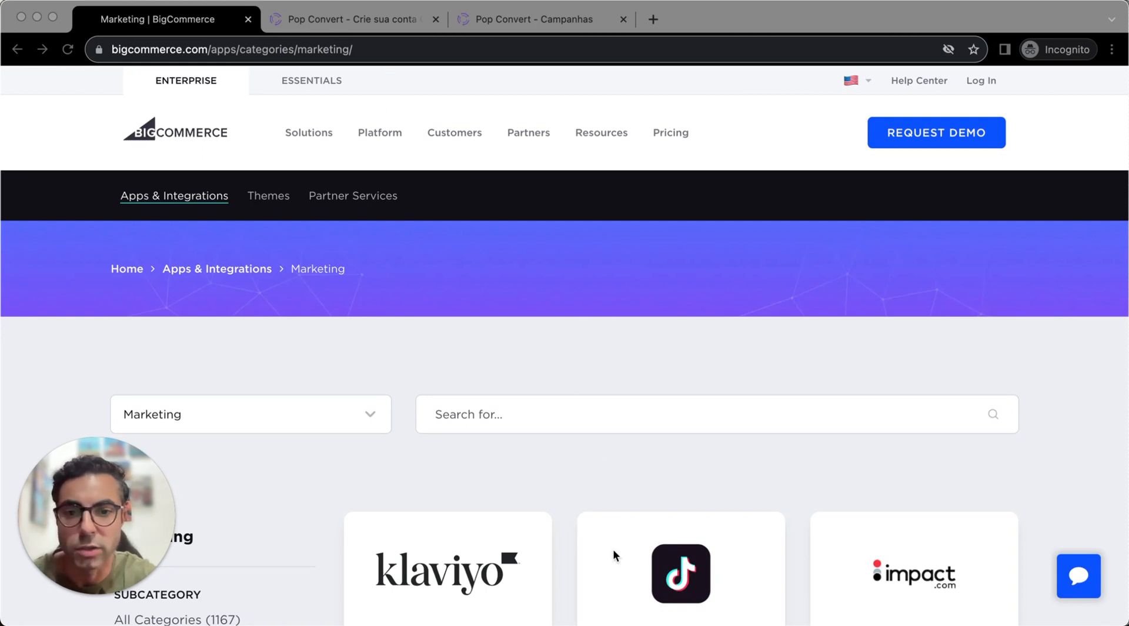
- Search the BigCommerce marketing apps for Popconvert, then bring up the Pop Convert account registration page
left_click(477, 414)
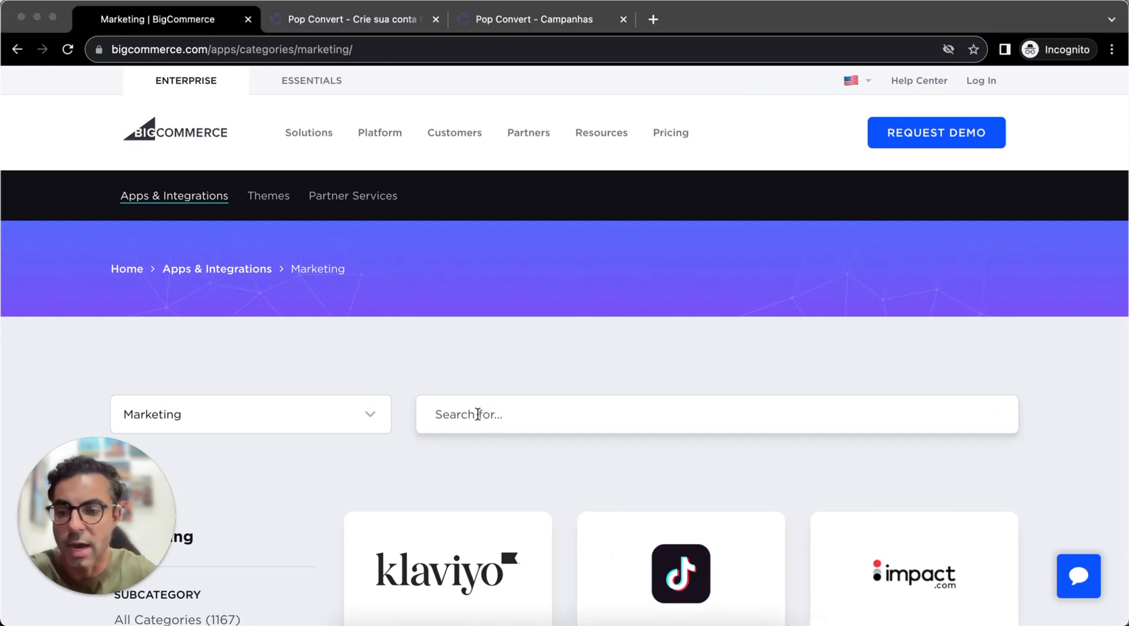
type("Popconvert")
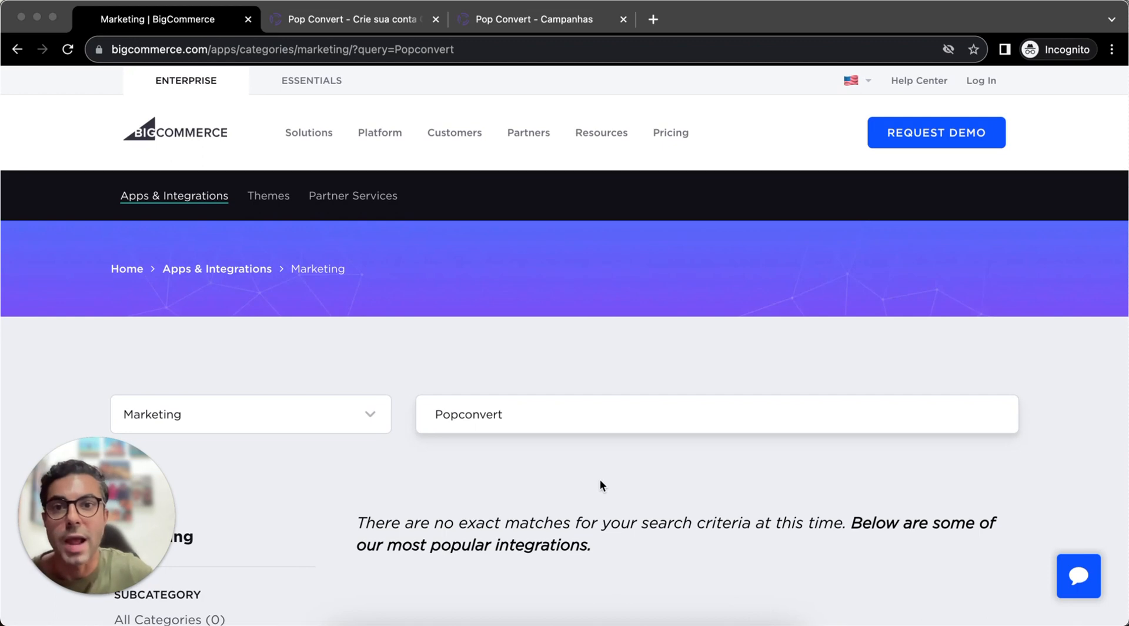
left_click(367, 21)
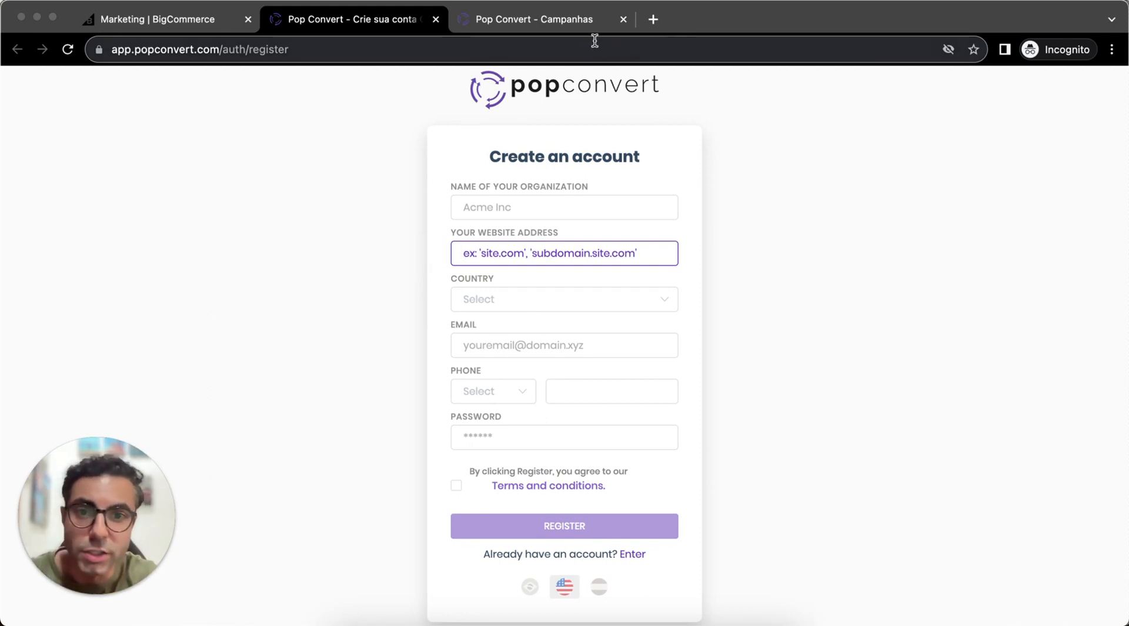
- Switch to the Pop Convert account and review the dashboard's summary totals and performance chart
left_click(569, 27)
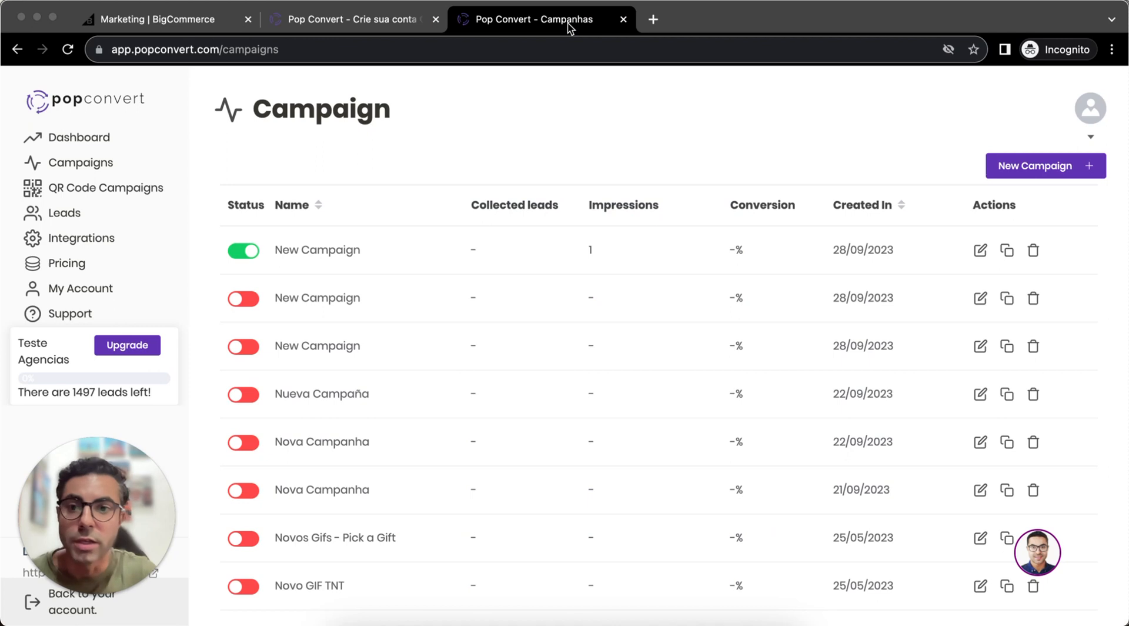
left_click(68, 145)
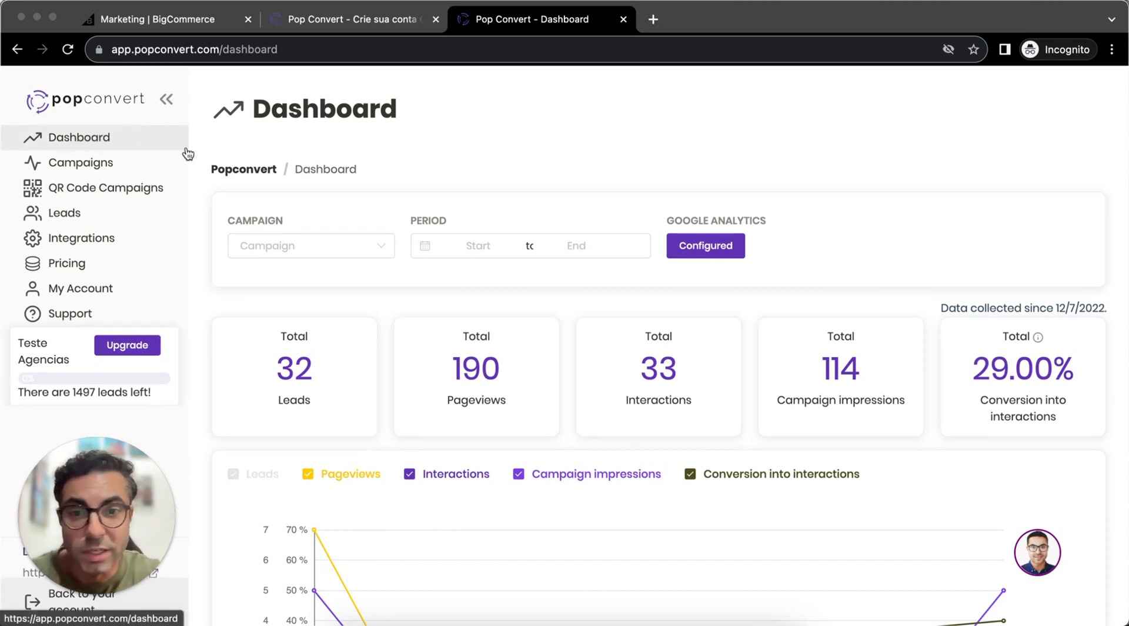
scroll(791, 266, "down", 2)
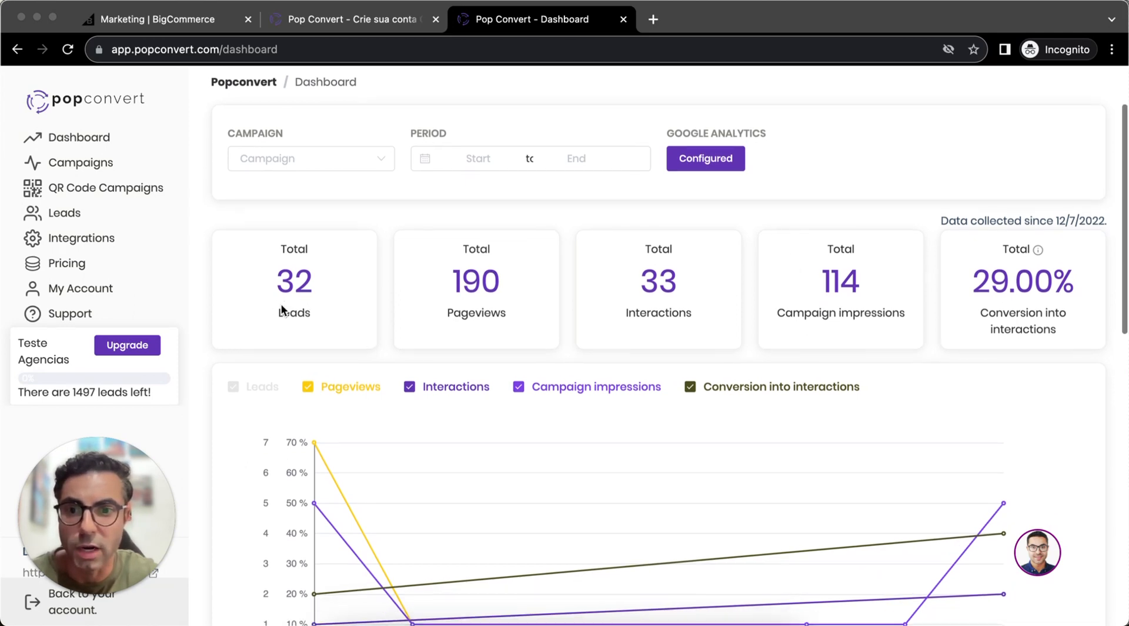
scroll(252, 252, "down", 1)
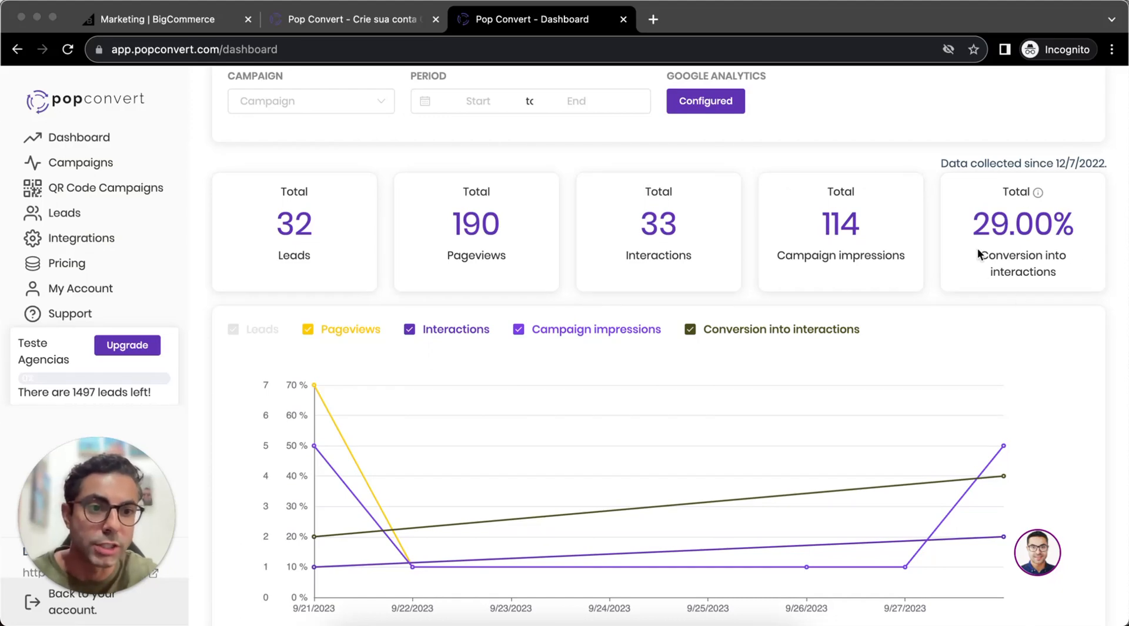
scroll(1018, 226, "down", 2)
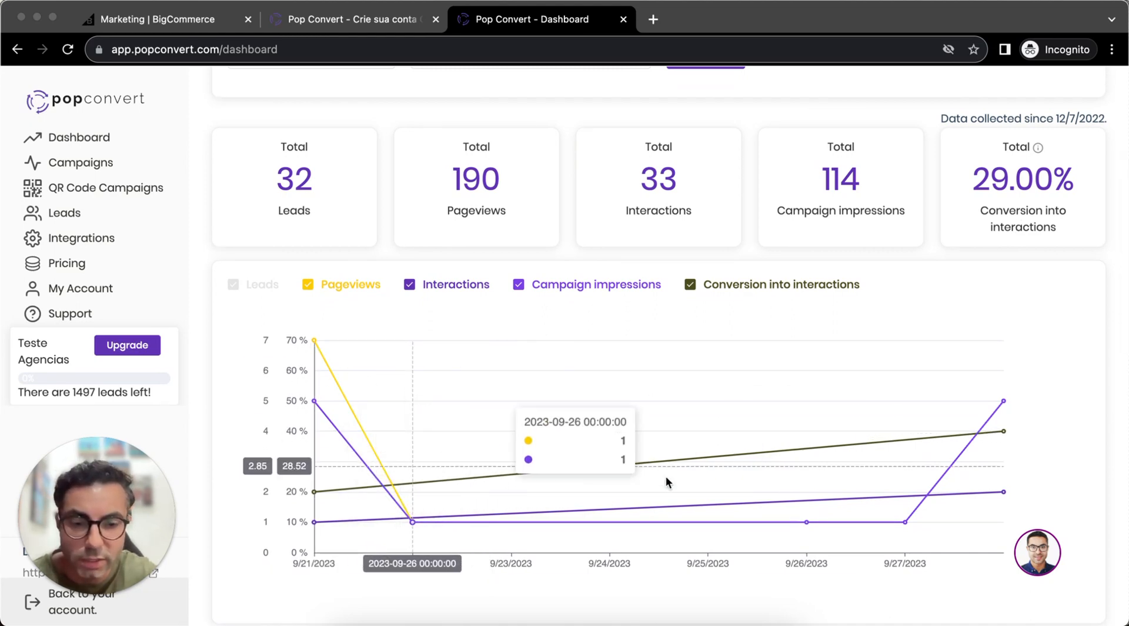
scroll(814, 443, "up", 2)
scroll(814, 445, "up", 1)
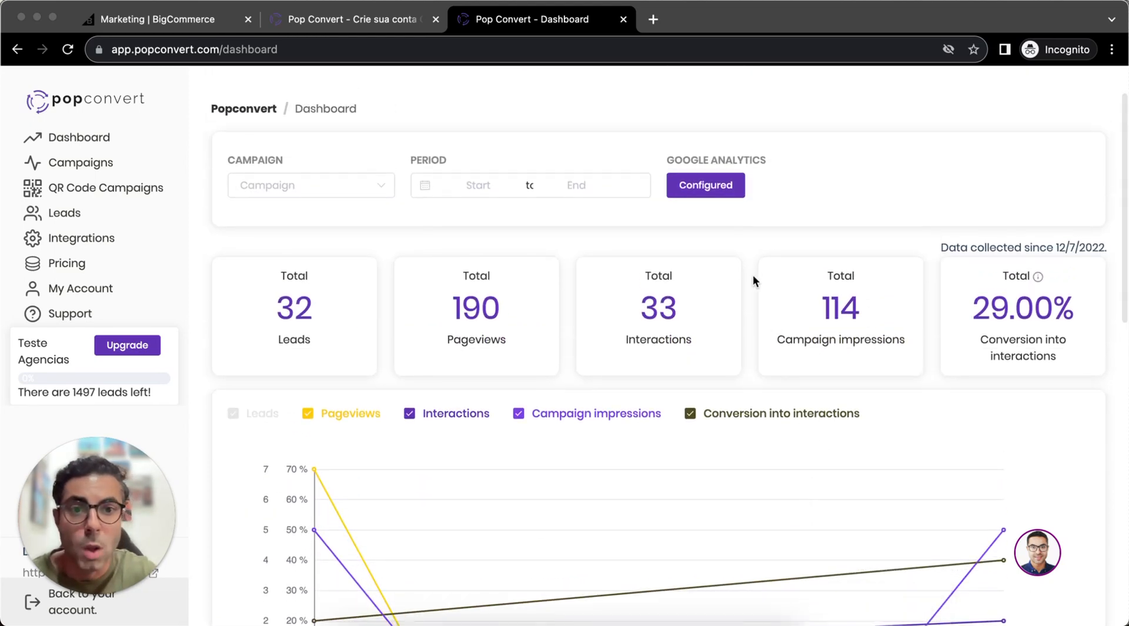
- Examine the dashboard's Google Analytics account and conversion event settings, along with its campaign filter choices
left_click(710, 188)
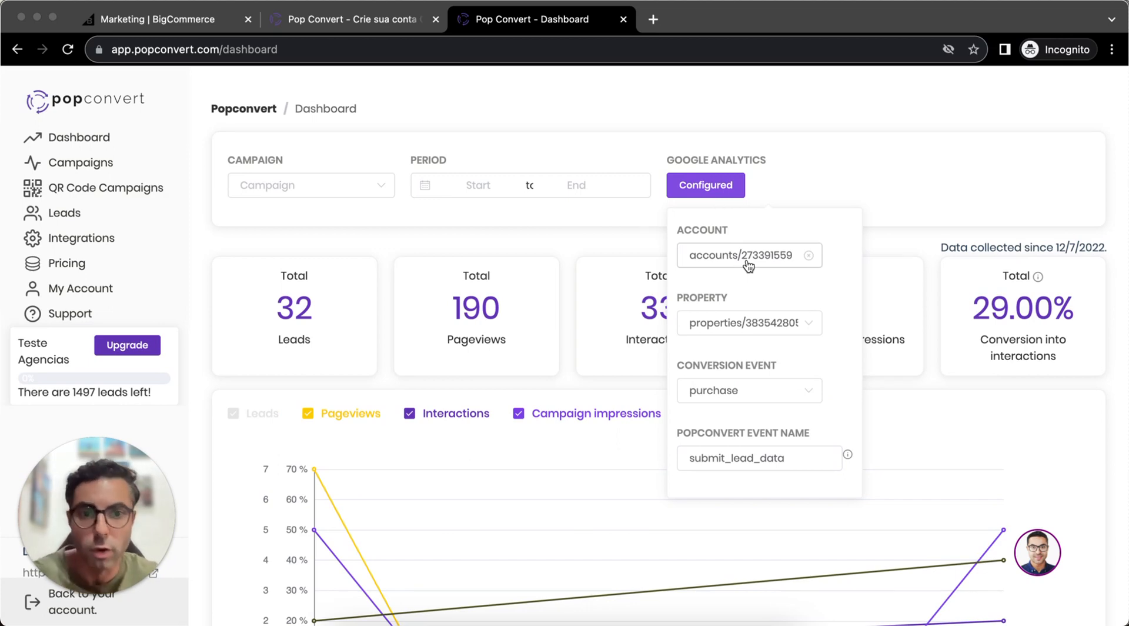
left_click(772, 259)
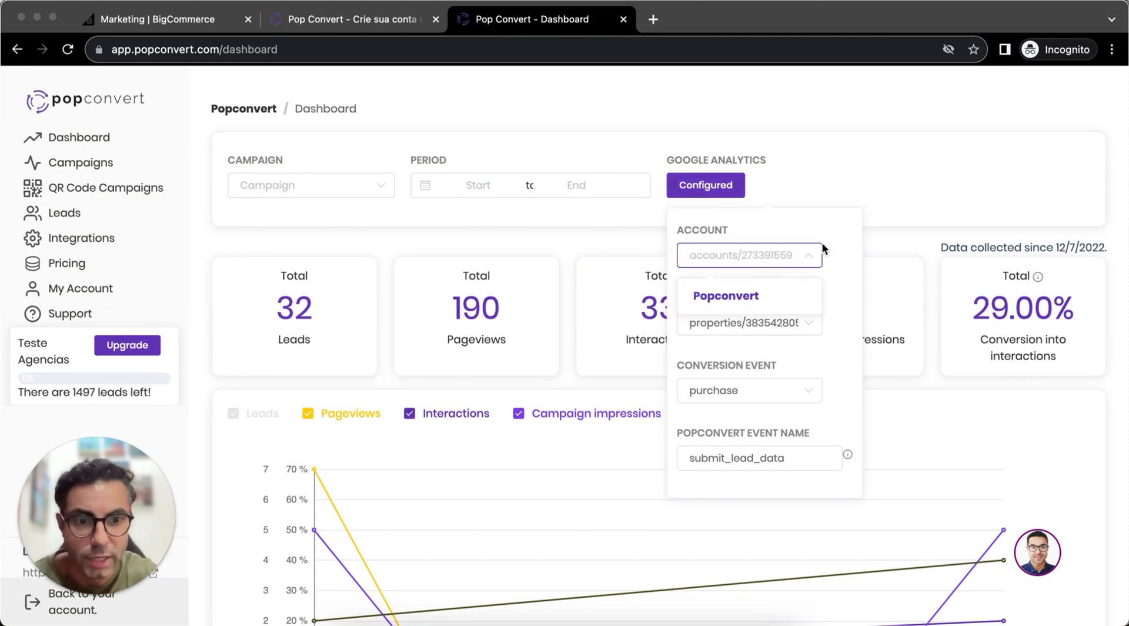
left_click(842, 298)
left_click(730, 397)
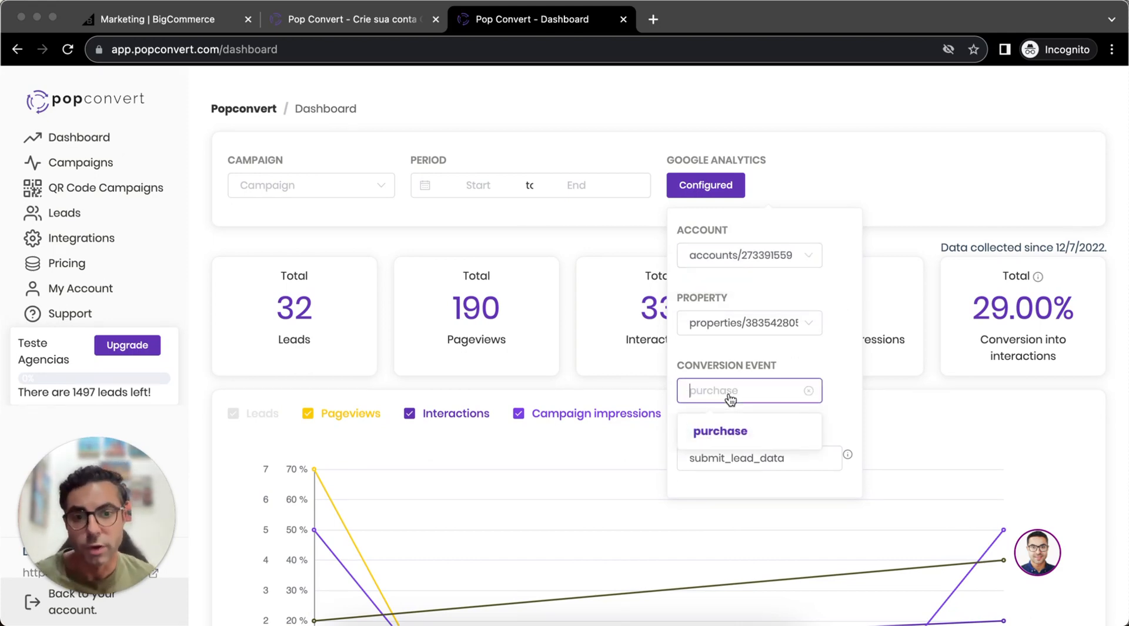
left_click(846, 375)
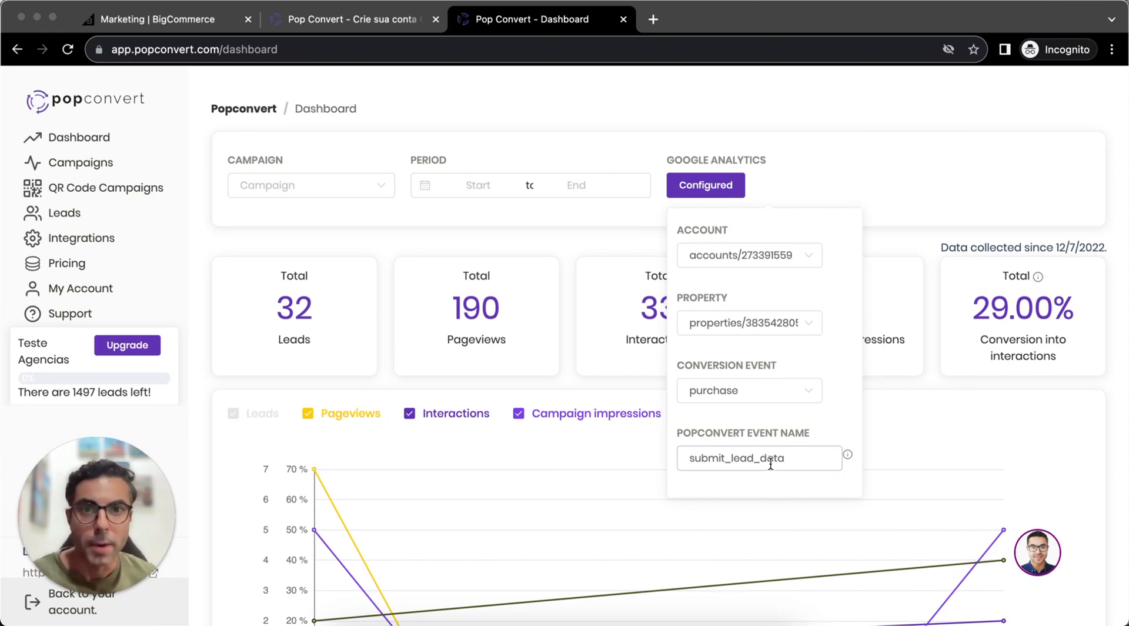
left_click(367, 188)
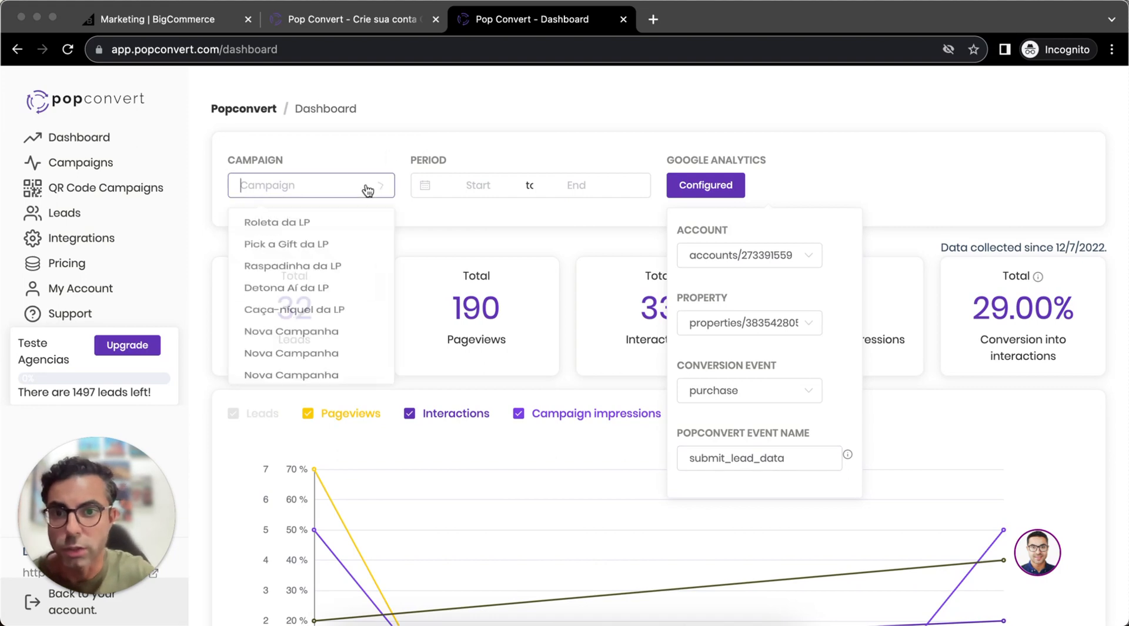
left_click(441, 120)
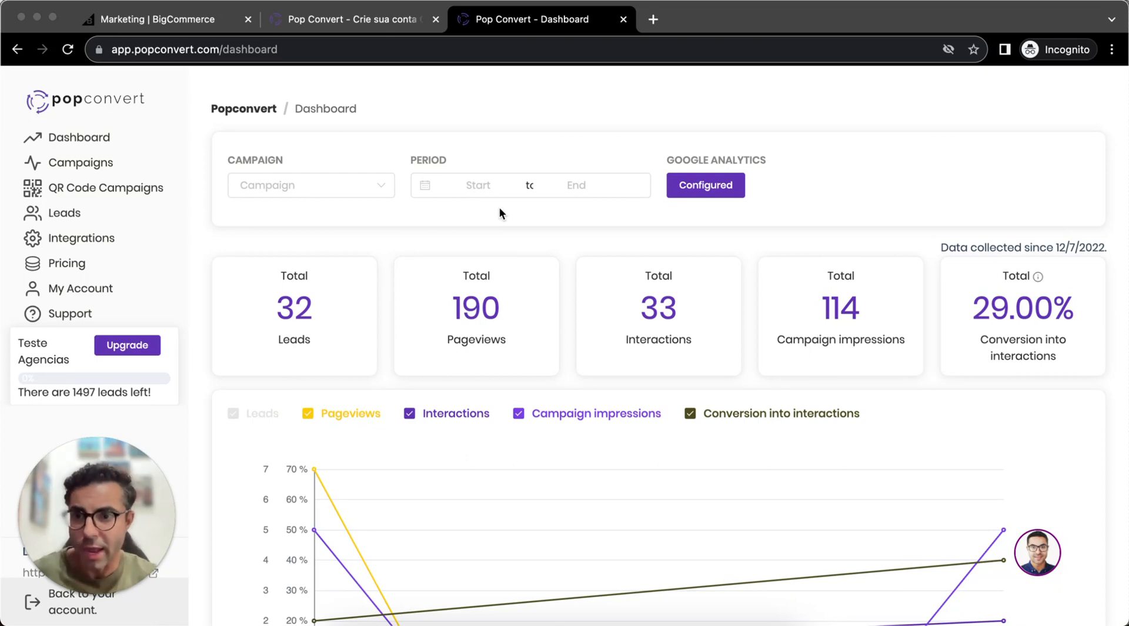
- Open the Leads list and examine its columns through to the opt-in URL, interaction and creation dates
left_click(118, 226)
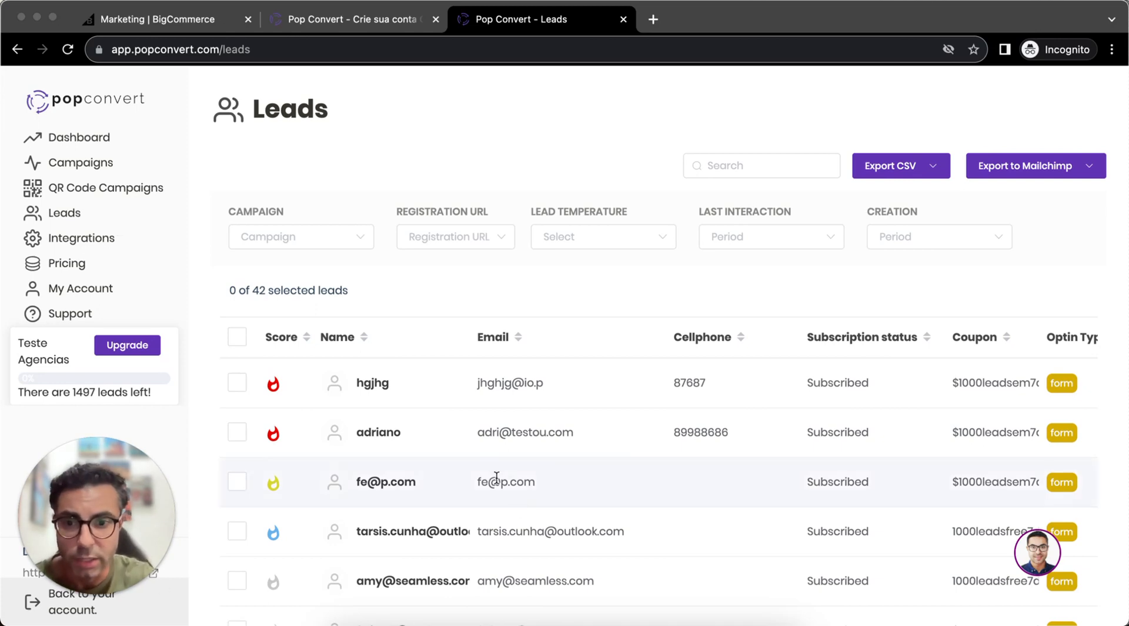
scroll(485, 456, "right", 5)
scroll(485, 456, "right", 3)
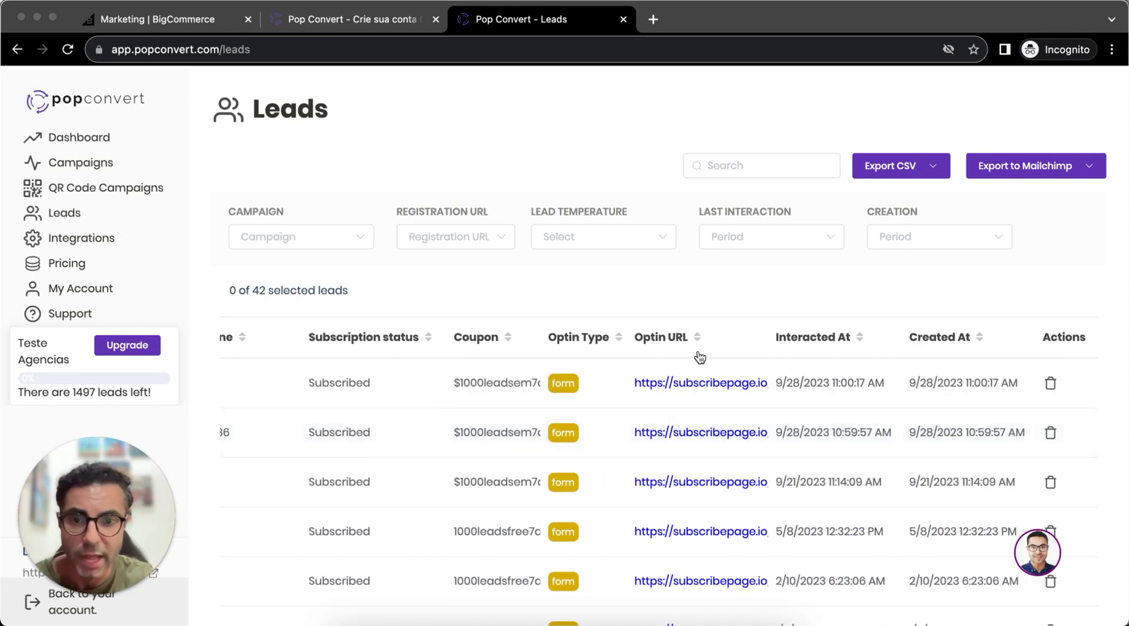
- Inspect the lead filter options for campaign, registration URL, lead temperature, last interaction and creation period
left_click(312, 241)
left_click(481, 241)
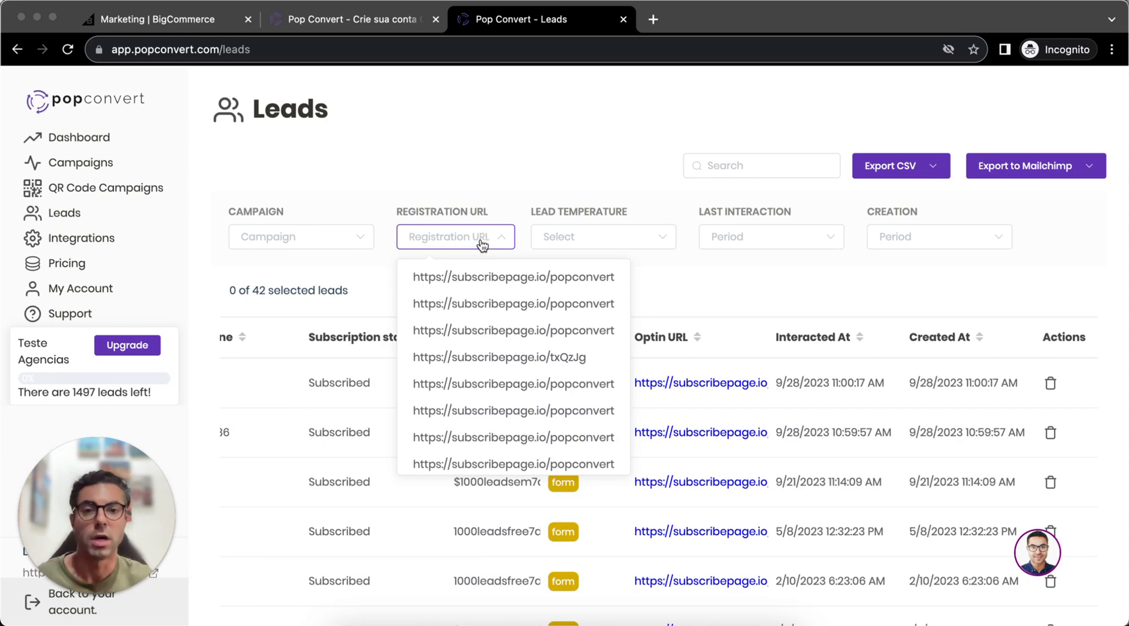
left_click(581, 164)
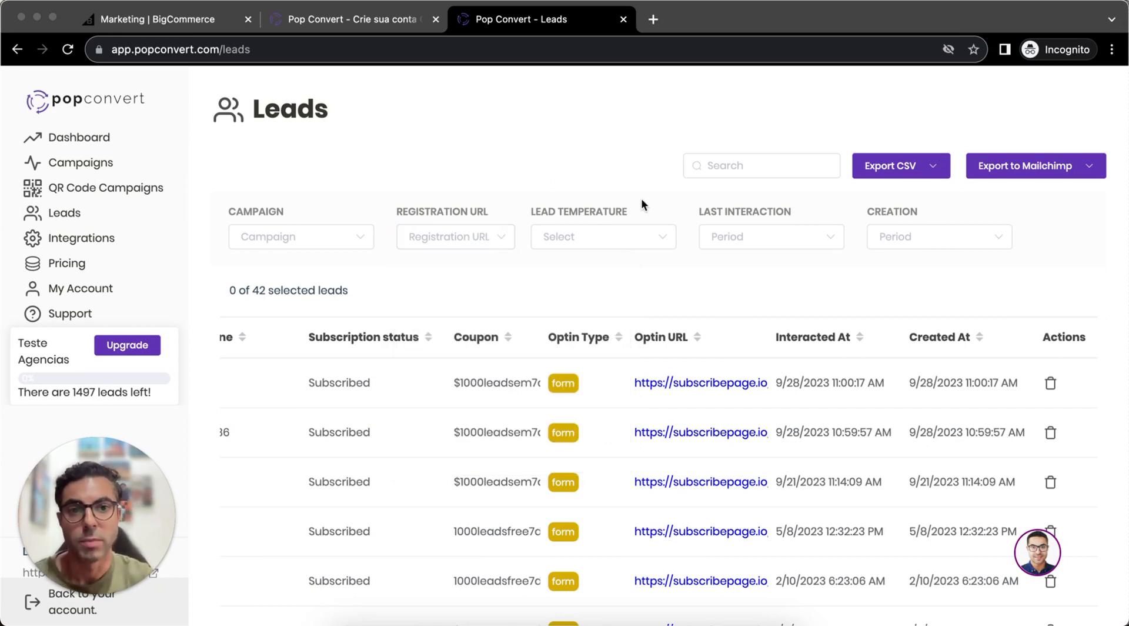
left_click(628, 238)
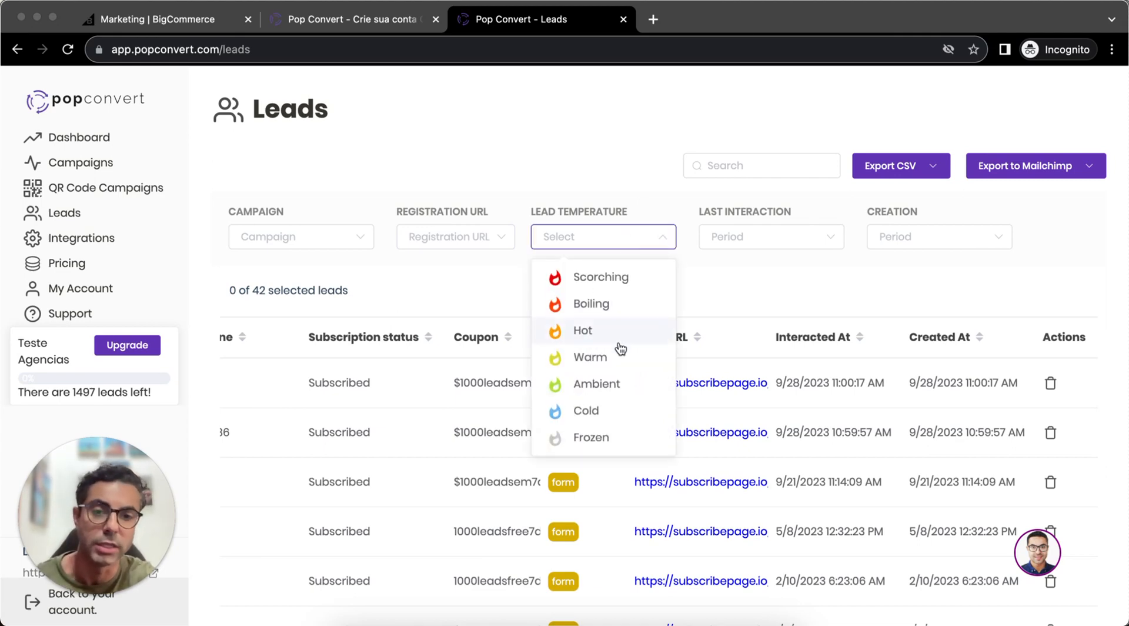
left_click(778, 240)
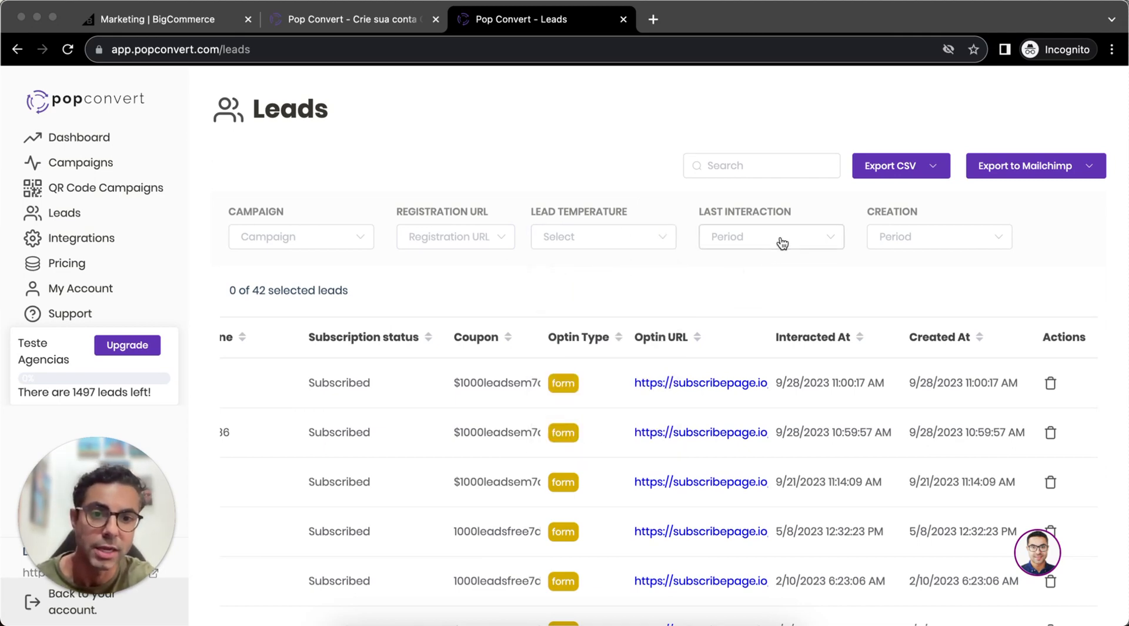
left_click(969, 245)
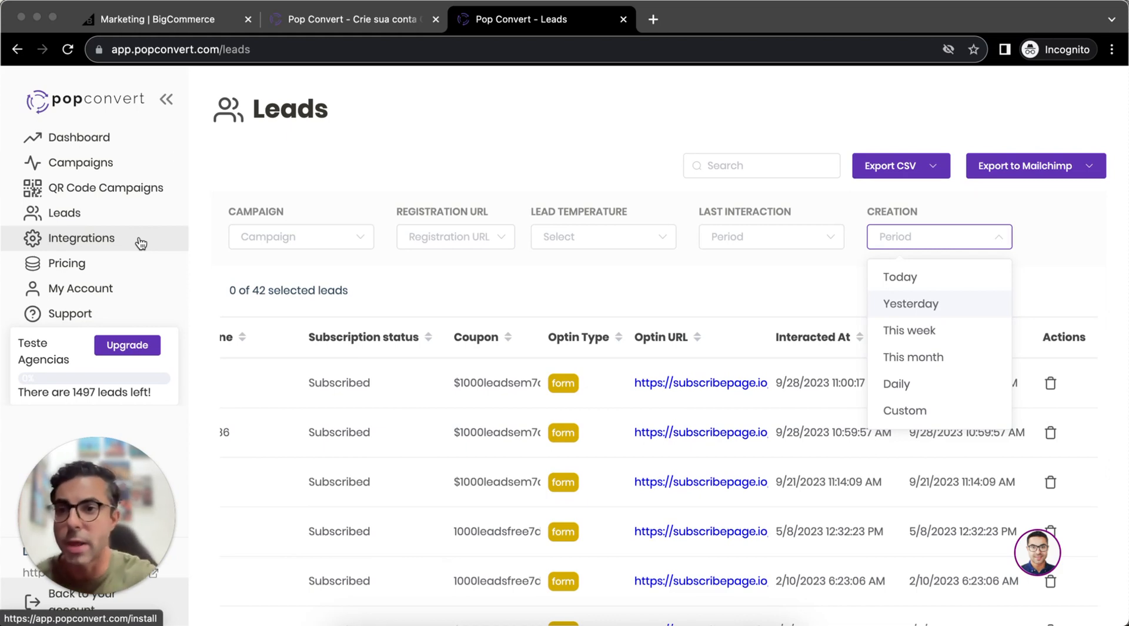
- Open the integrations page and browse through the available email marketing integrations
left_click(81, 238)
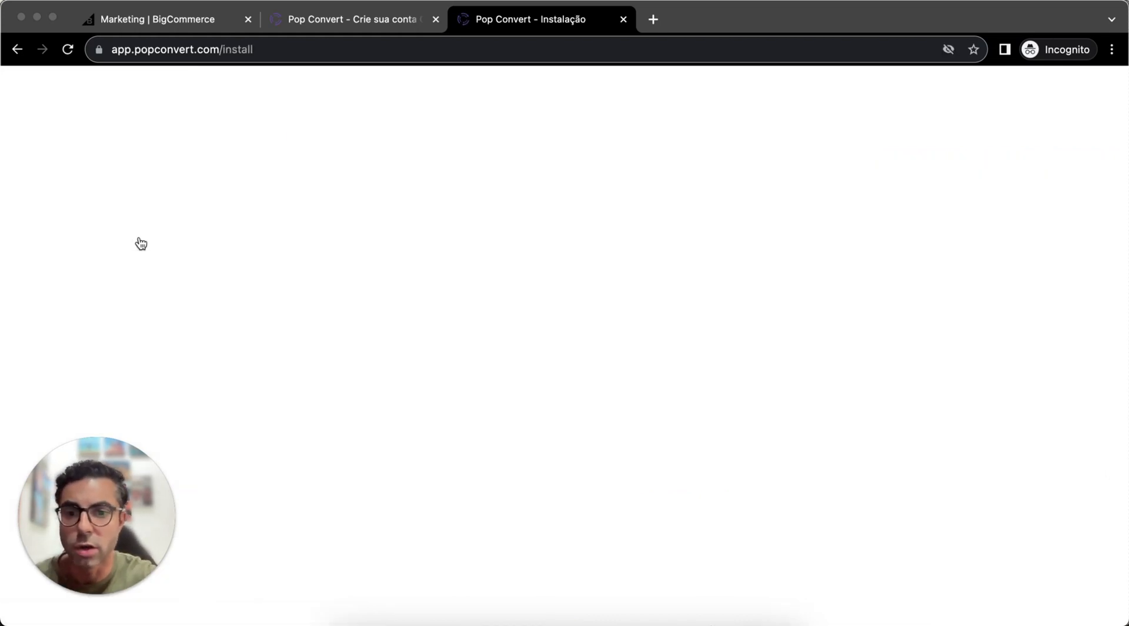
scroll(668, 332, "down", 5)
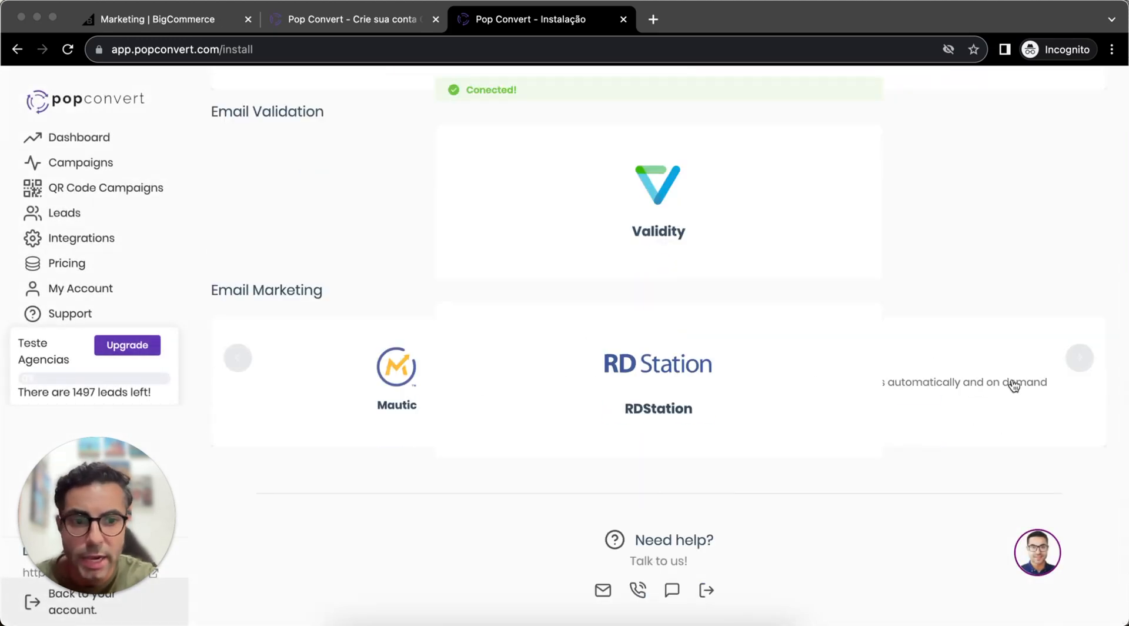
left_click(1073, 365)
left_click(1073, 365)
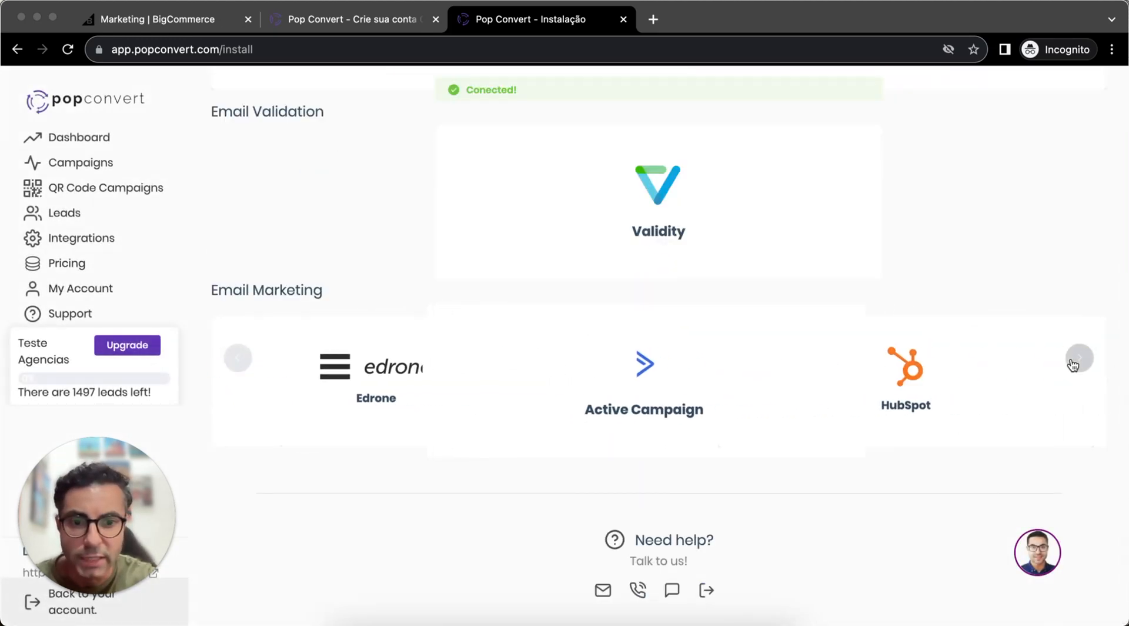
left_click(1073, 364)
left_click(1073, 364)
left_click(1073, 365)
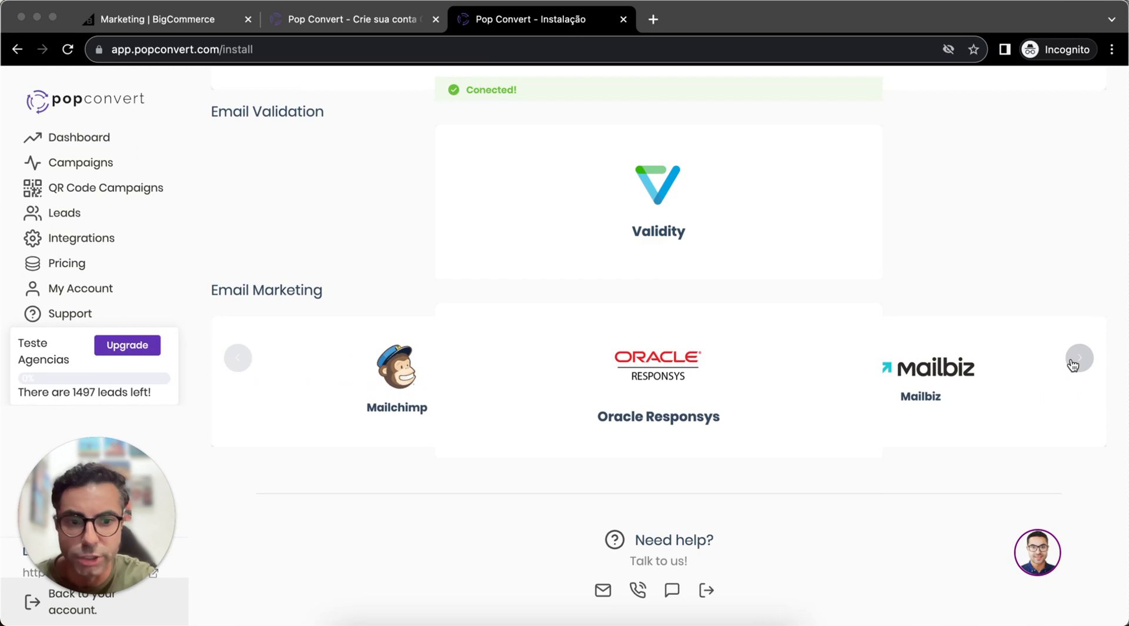
left_click(1073, 365)
left_click(1073, 365)
left_click(1073, 364)
left_click(1073, 364)
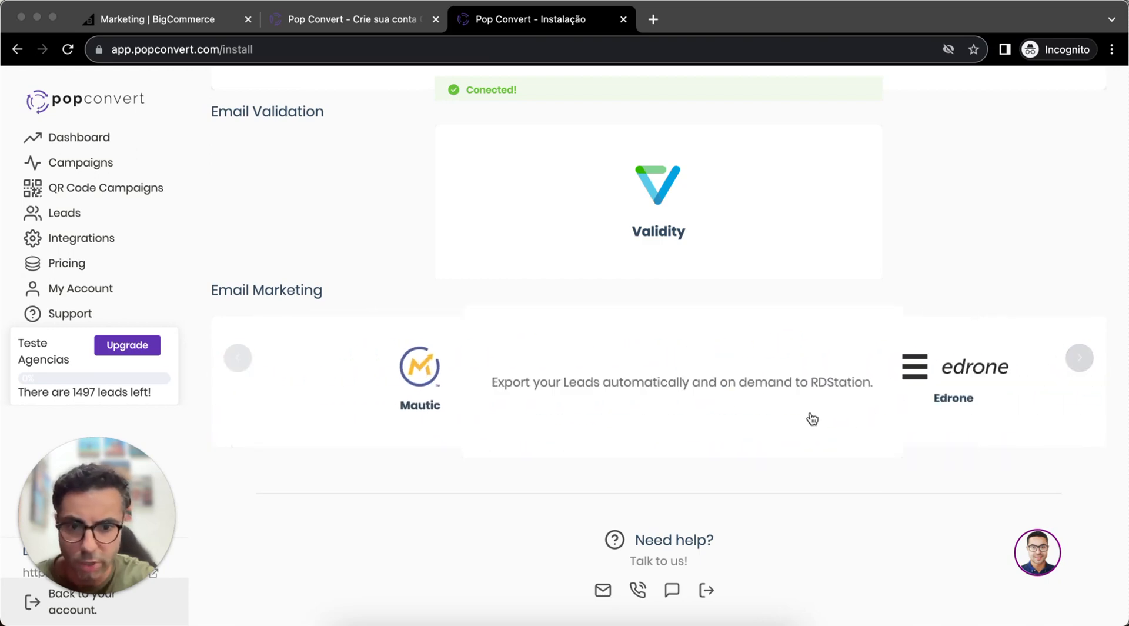
scroll(573, 441, "up", 5)
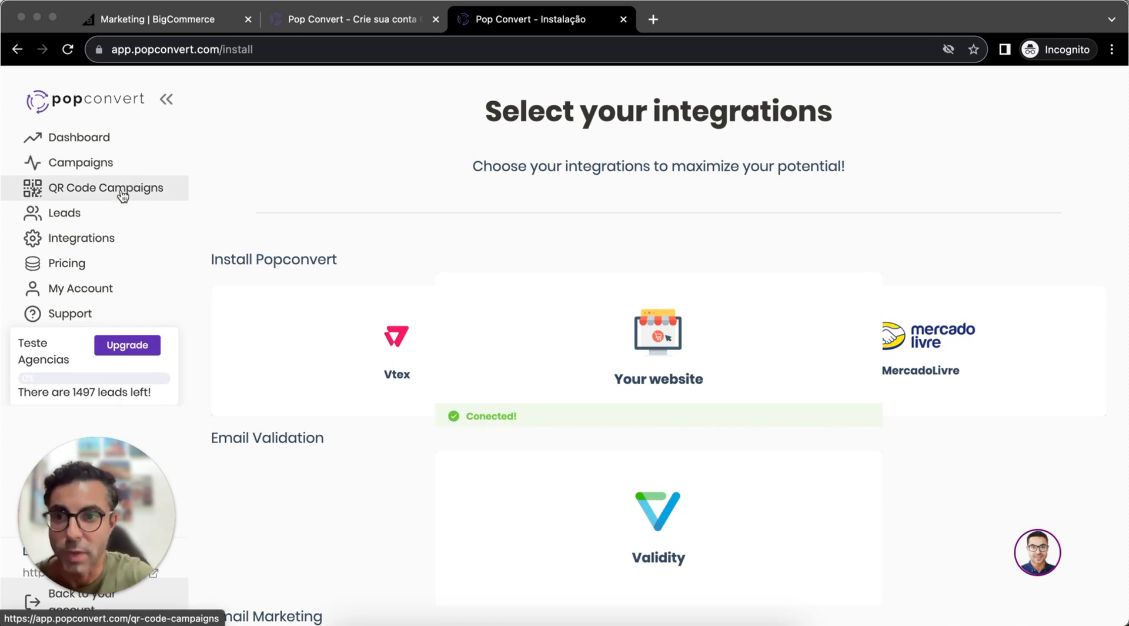
- Open the campaigns list and review the existing campaigns on its first and second pages
left_click(126, 170)
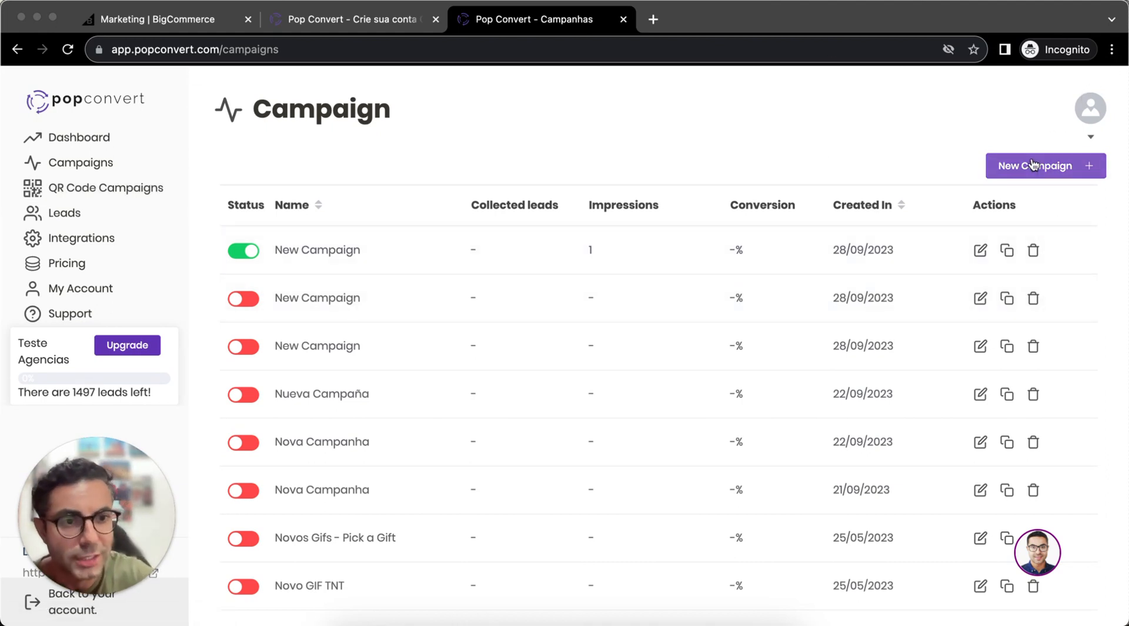
scroll(667, 318, "down", 2)
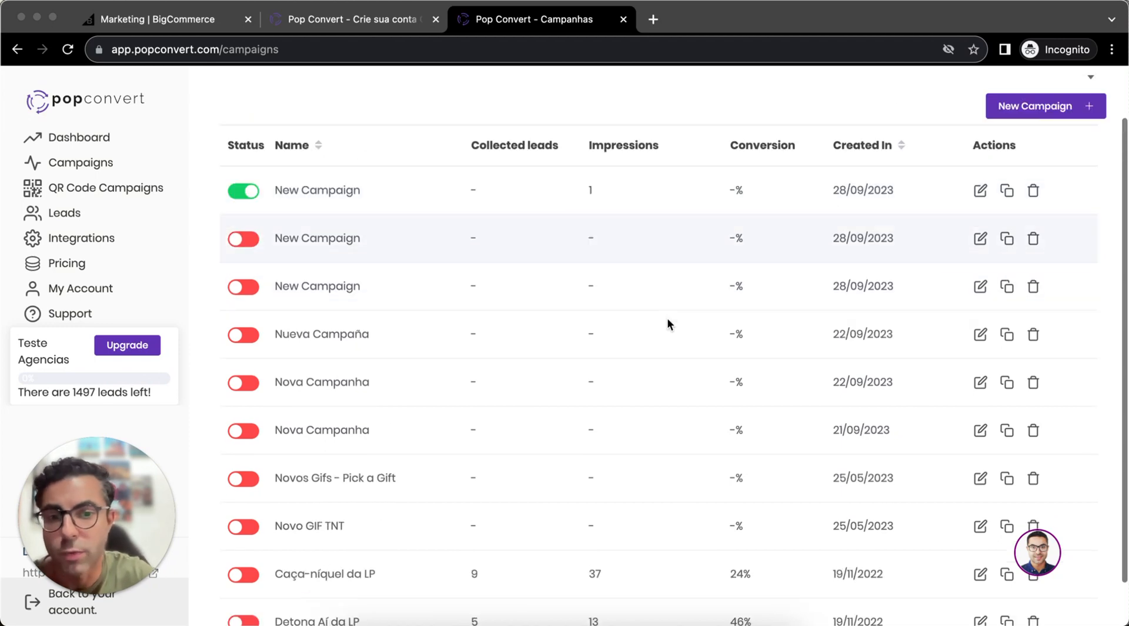
scroll(667, 317, "up", 2)
scroll(667, 317, "down", 2)
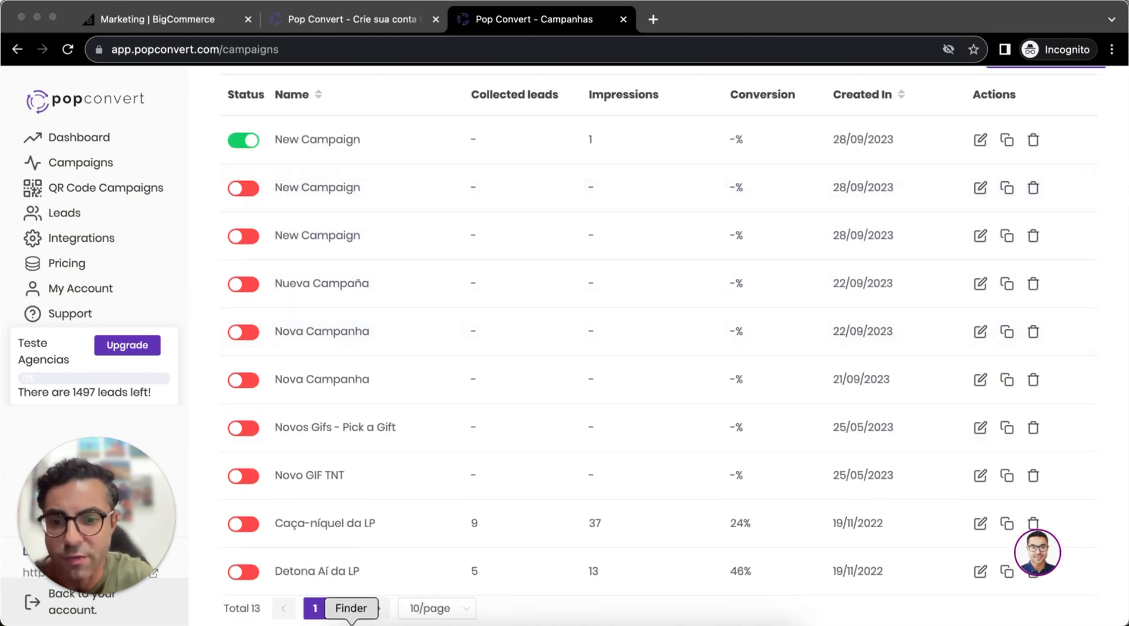
left_click(346, 608)
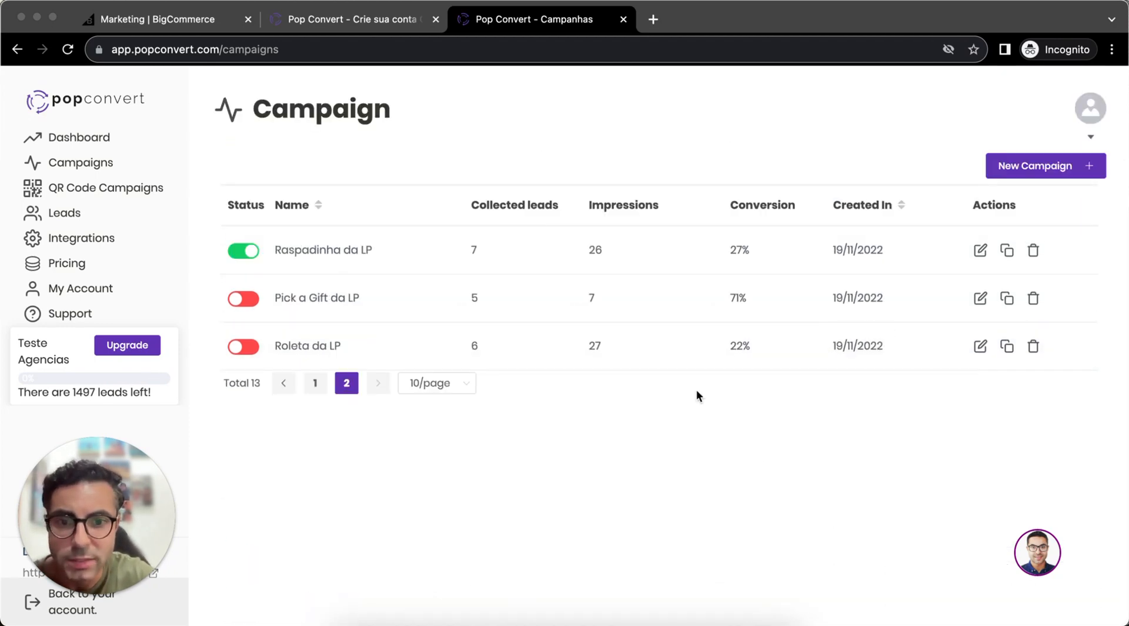
- Start a new campaign and display its promotional dates templates
left_click(1032, 171)
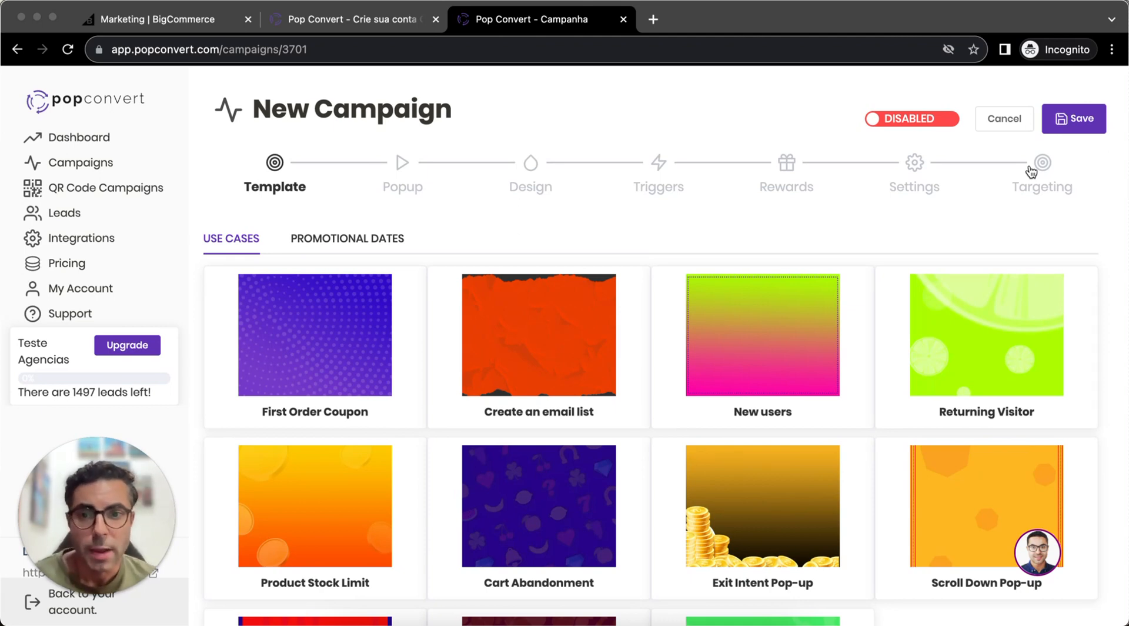
scroll(1030, 171, "down", 3)
scroll(1030, 171, "up", 3)
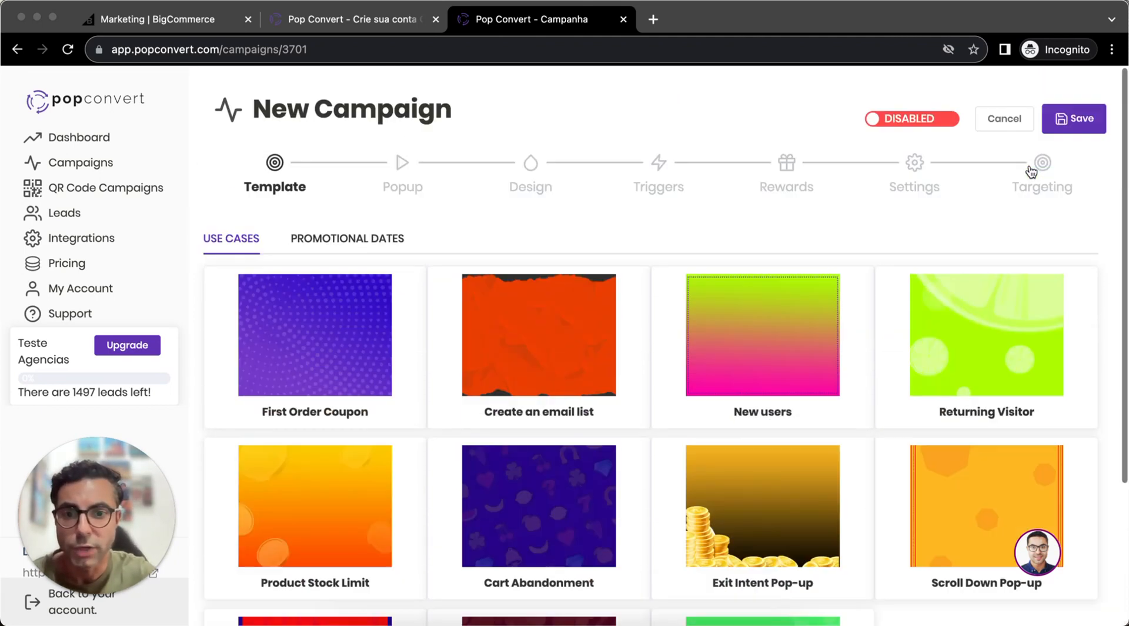
left_click(373, 245)
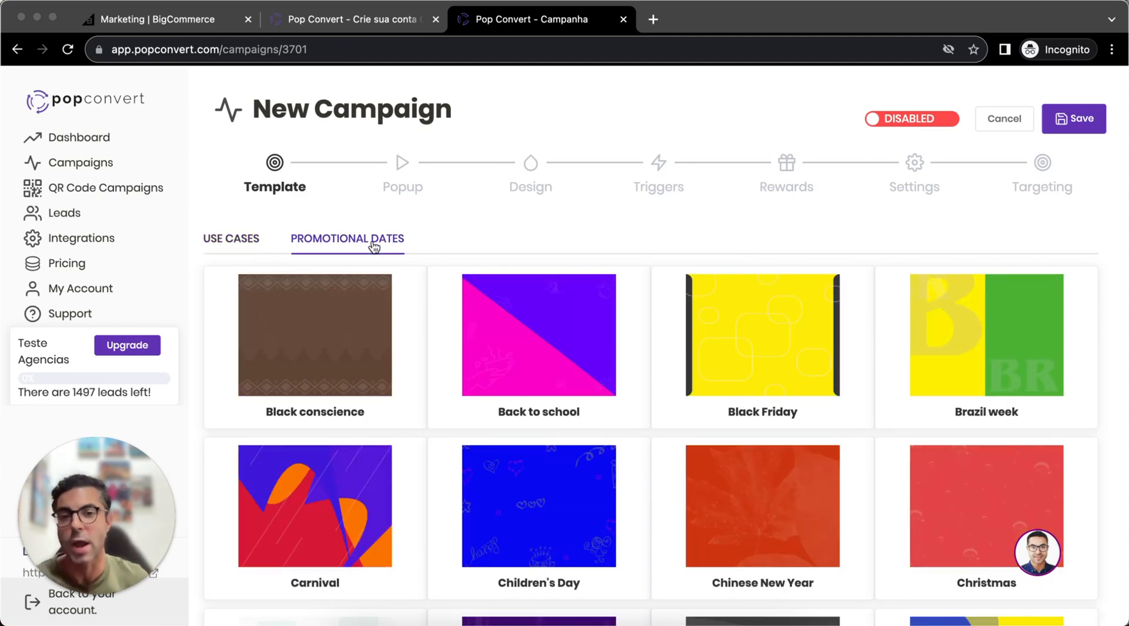
- Choose the Black Friday template for the campaign and browse the popup types with opt-in
left_click(809, 352)
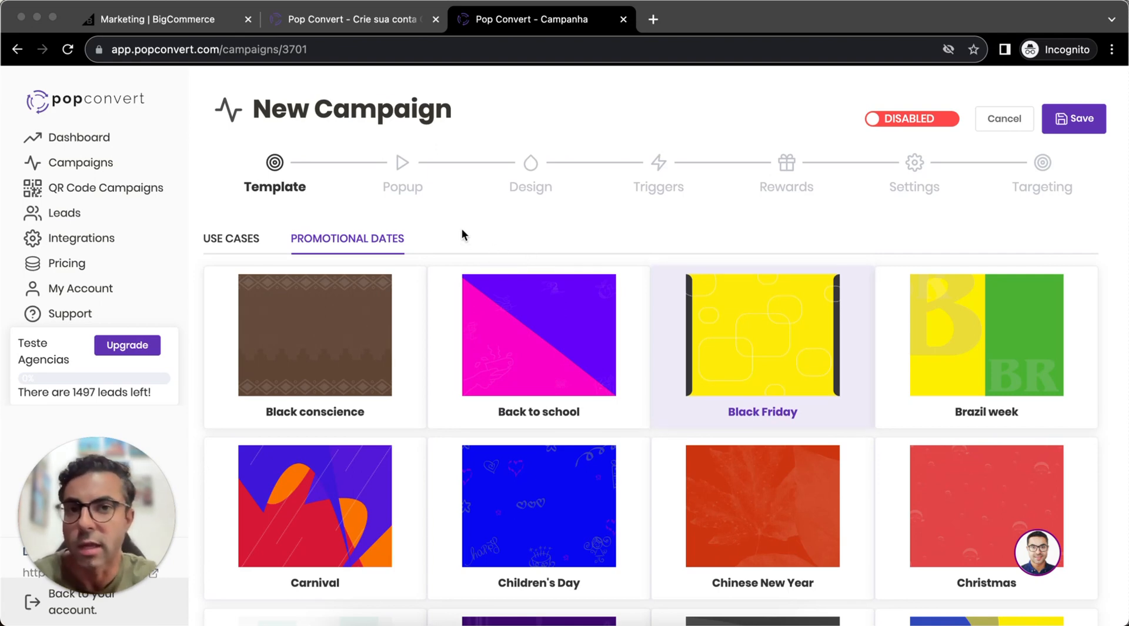
left_click(403, 187)
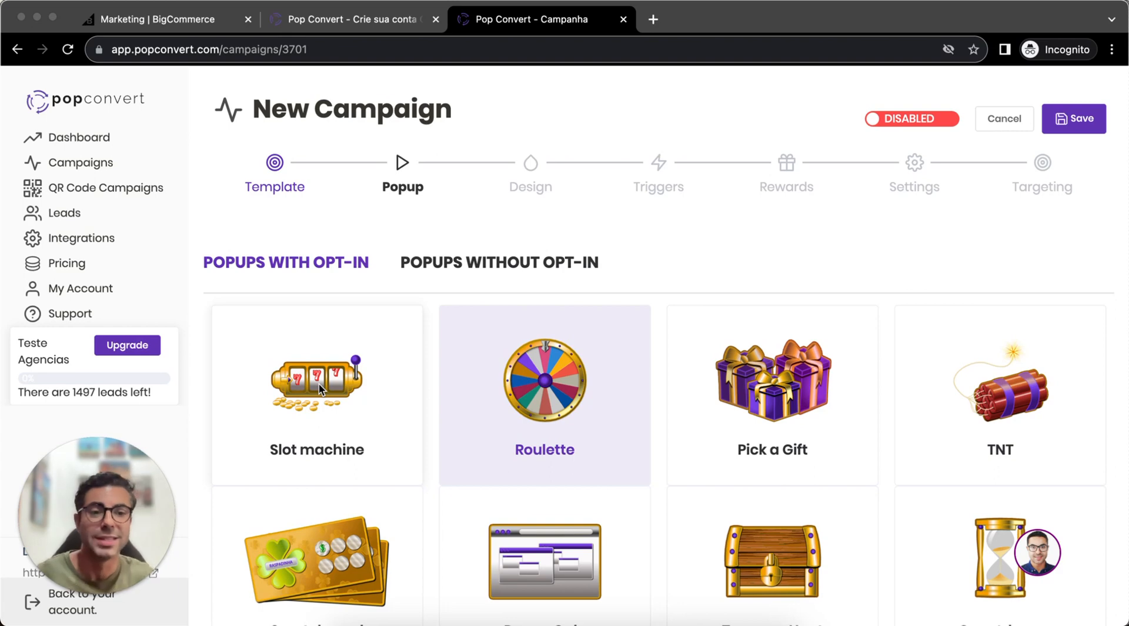
scroll(695, 417, "down", 1)
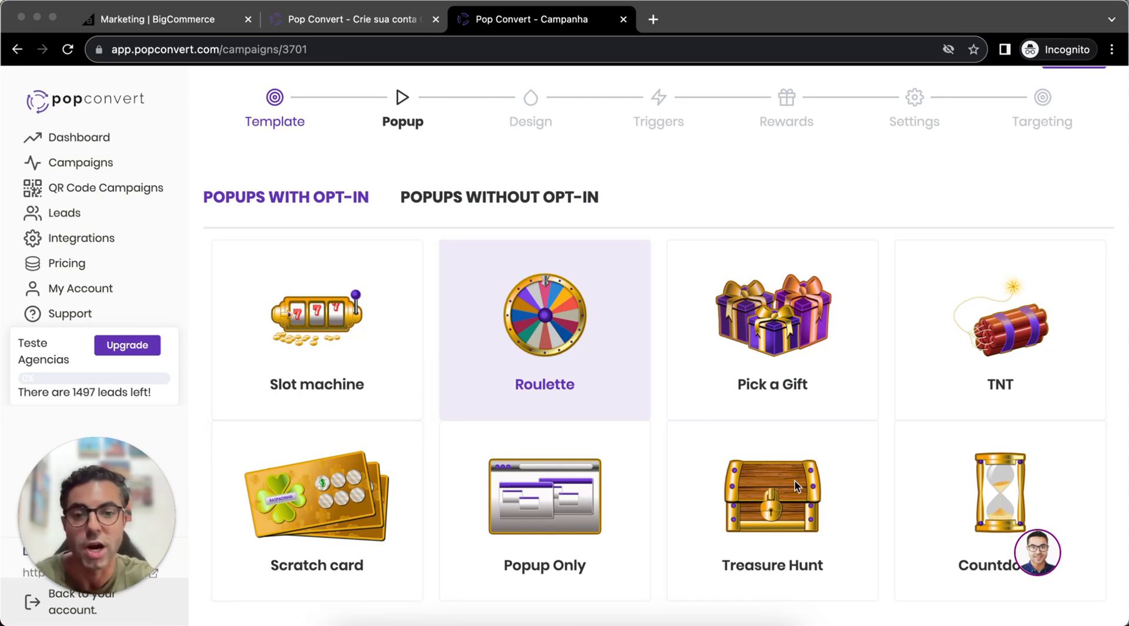
mouse_move(788, 527)
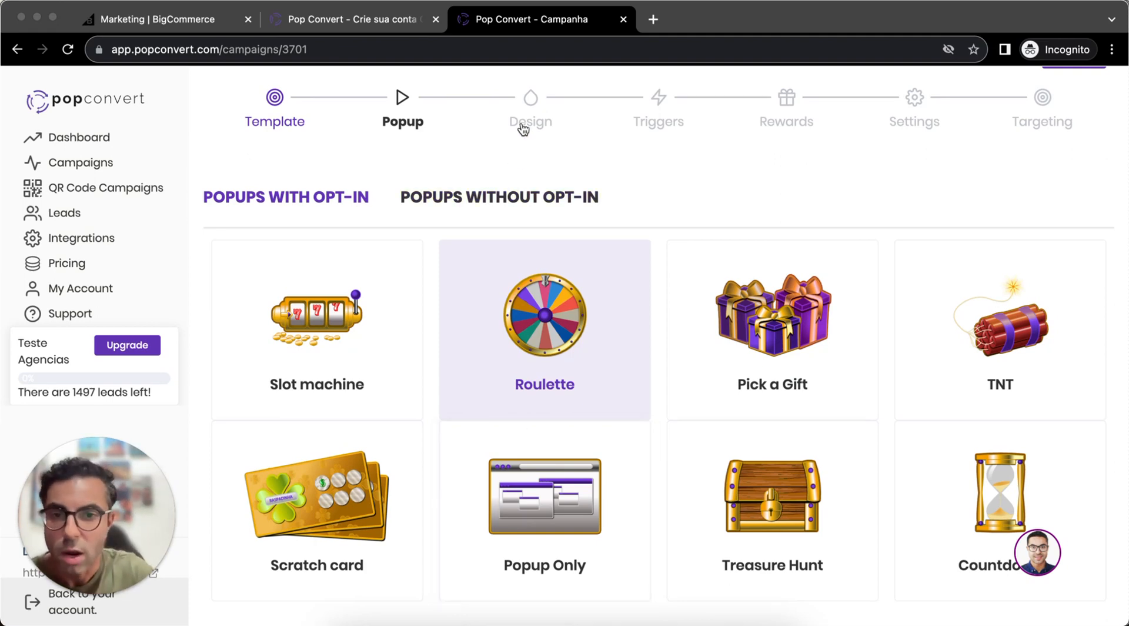
- Open the campaign's design stage and preview the popup on mobile and desktop, including popup steps 2, 3 and 1
left_click(531, 106)
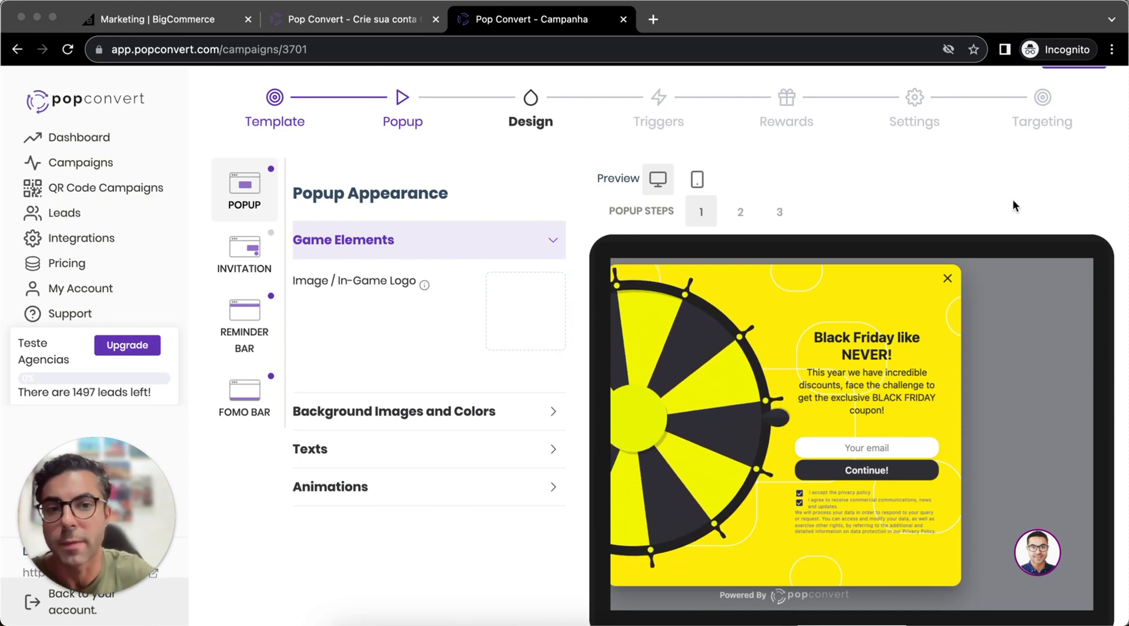
left_click(698, 181)
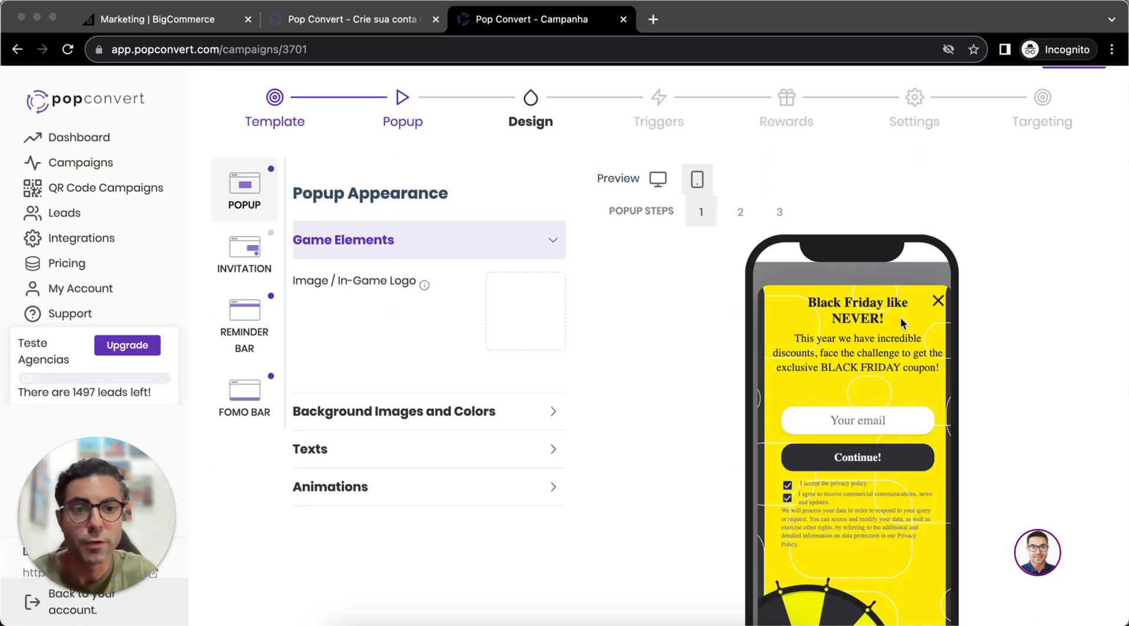
scroll(853, 382, "down", 2)
scroll(899, 441, "up", 1)
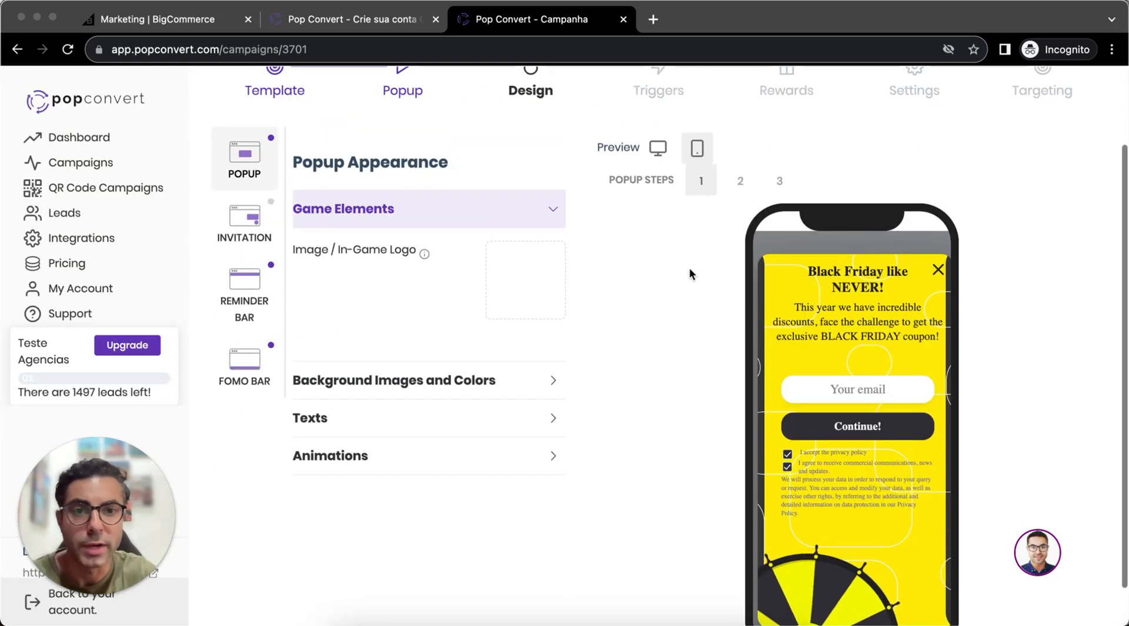
left_click(658, 147)
left_click(741, 183)
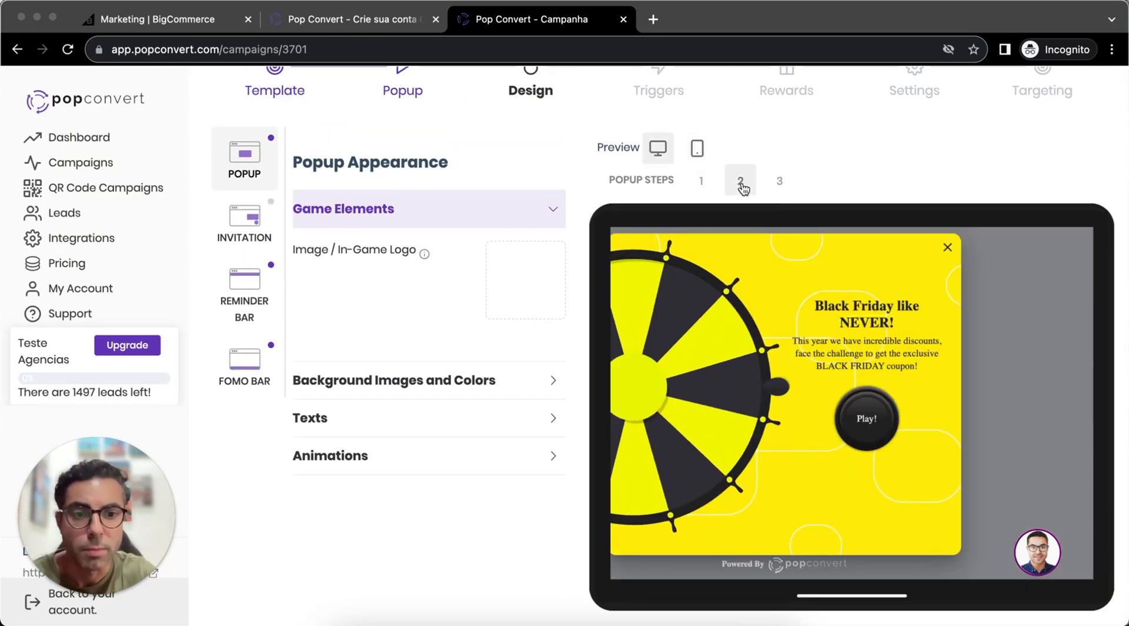
left_click(780, 180)
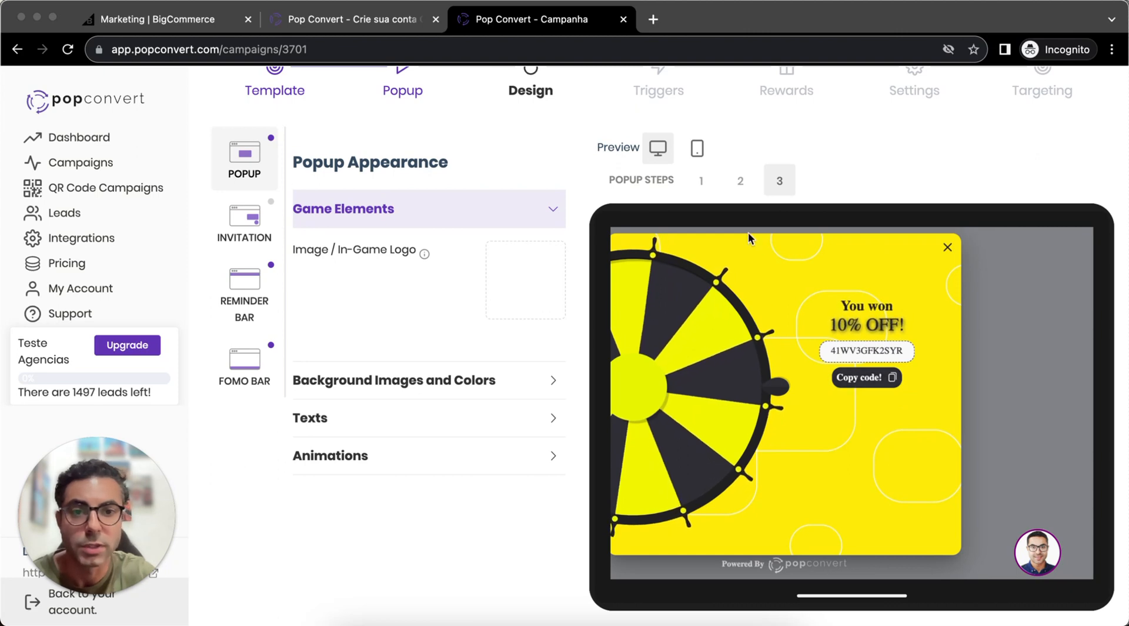
left_click(701, 180)
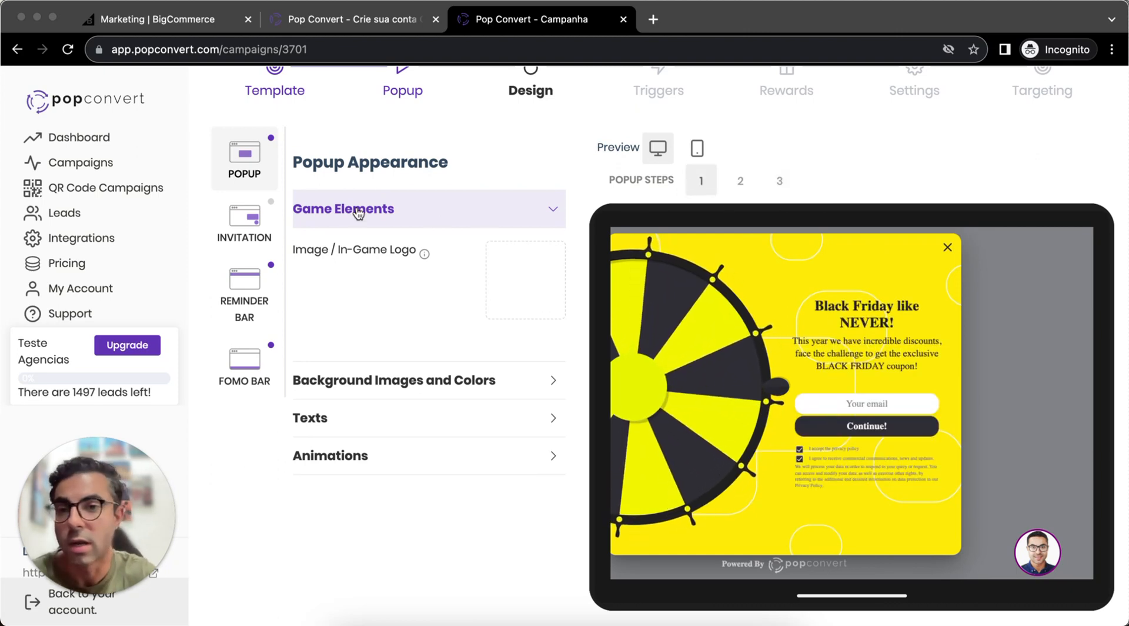
- Look at the invitation widget's position and appearance settings, and return to the popup design
left_click(249, 226)
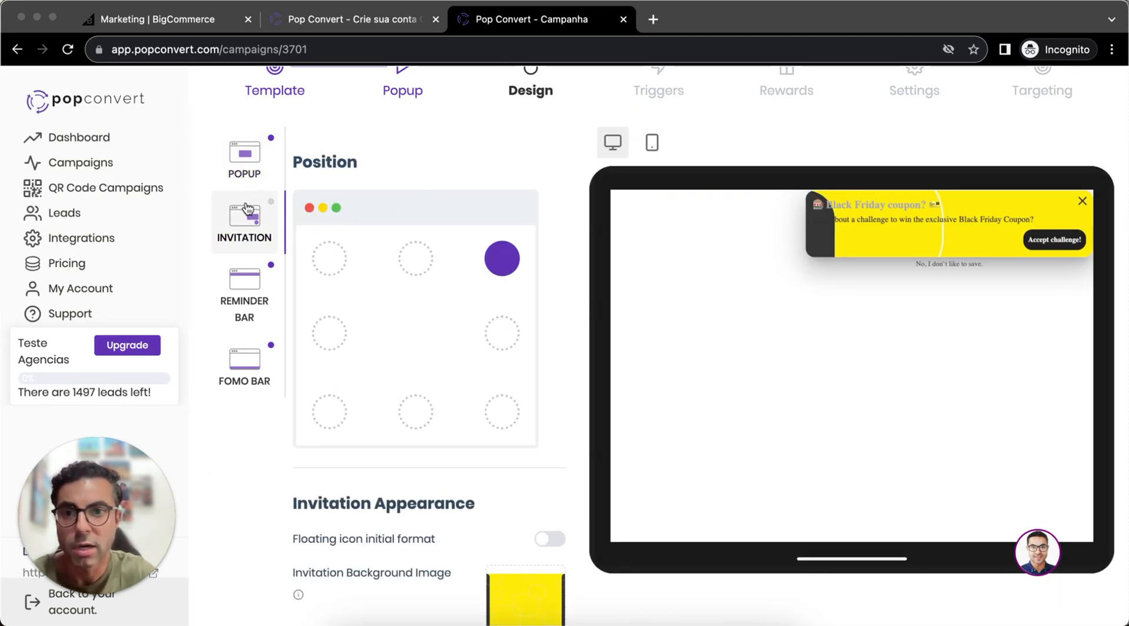
scroll(273, 207, "up", 1)
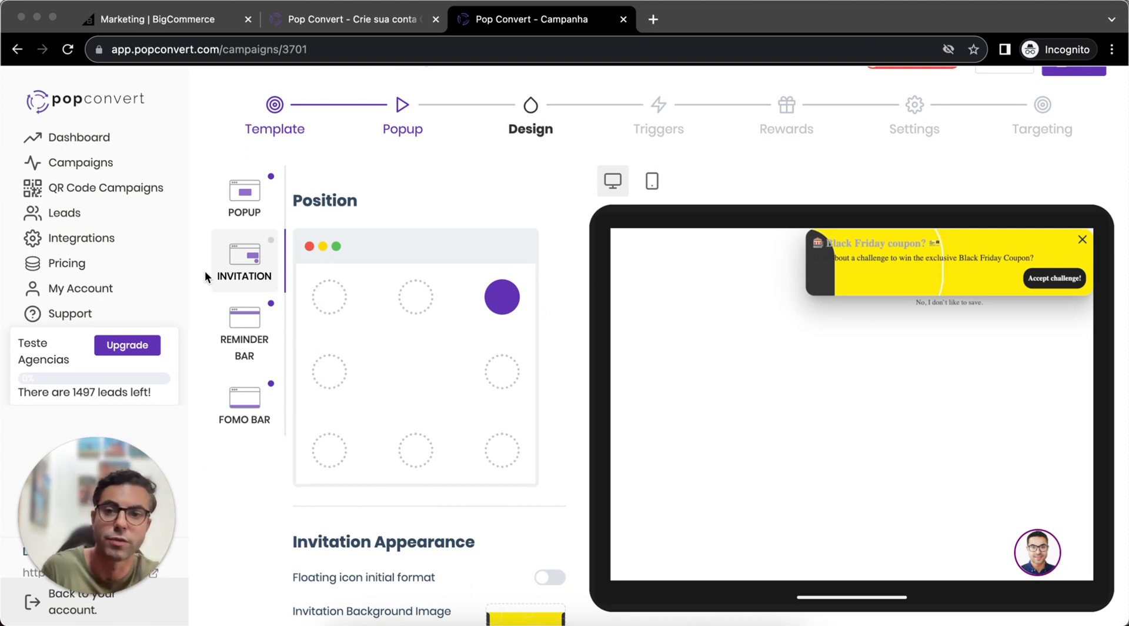
left_click(247, 207)
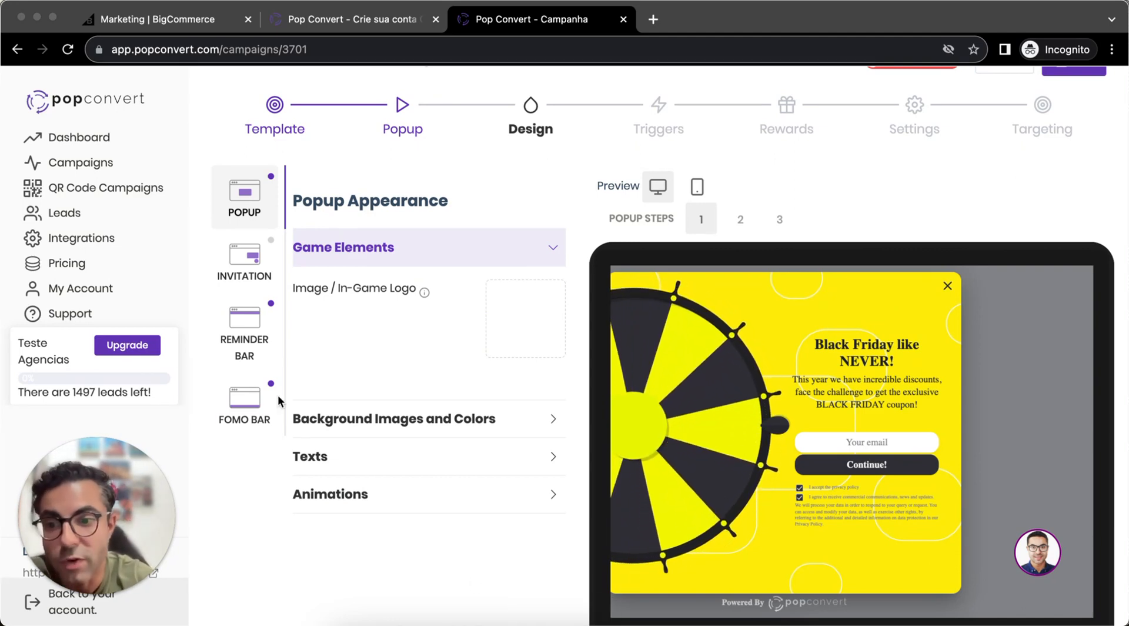
- Preview the reminder bar and its "Accept challenge!" action, check the FOMO bar, and return to the popup design
left_click(246, 327)
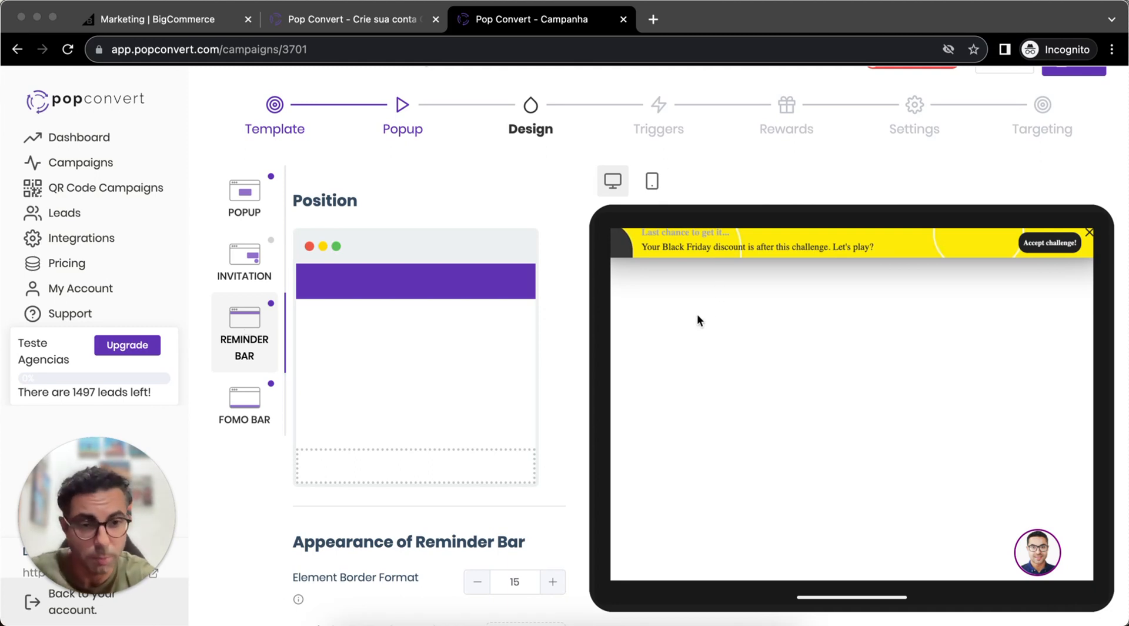
left_click(1052, 250)
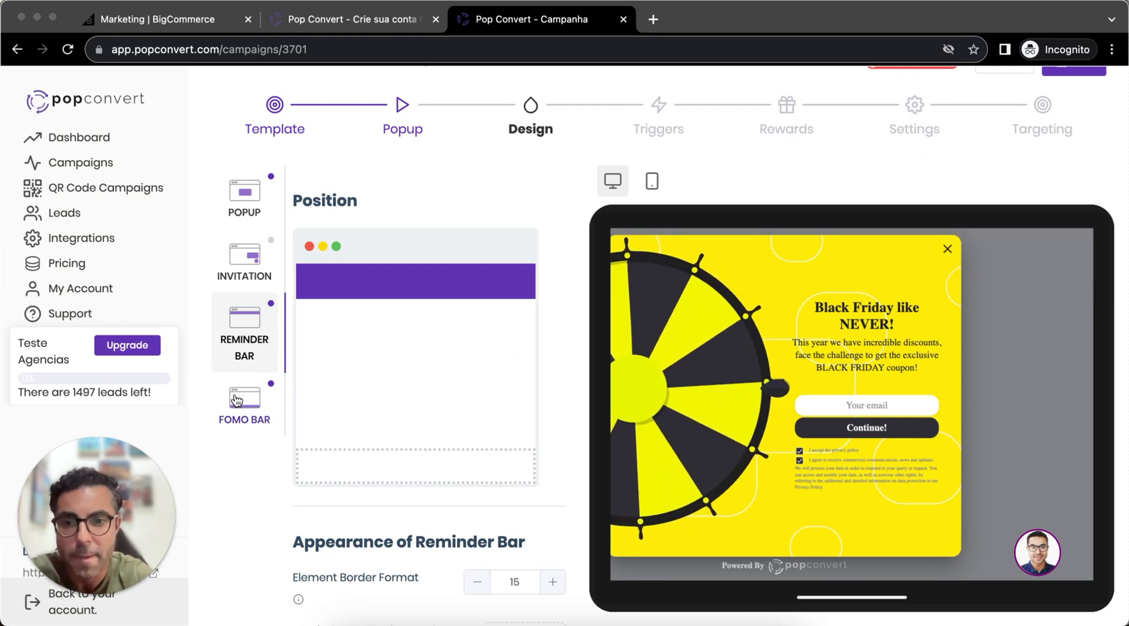
left_click(238, 402)
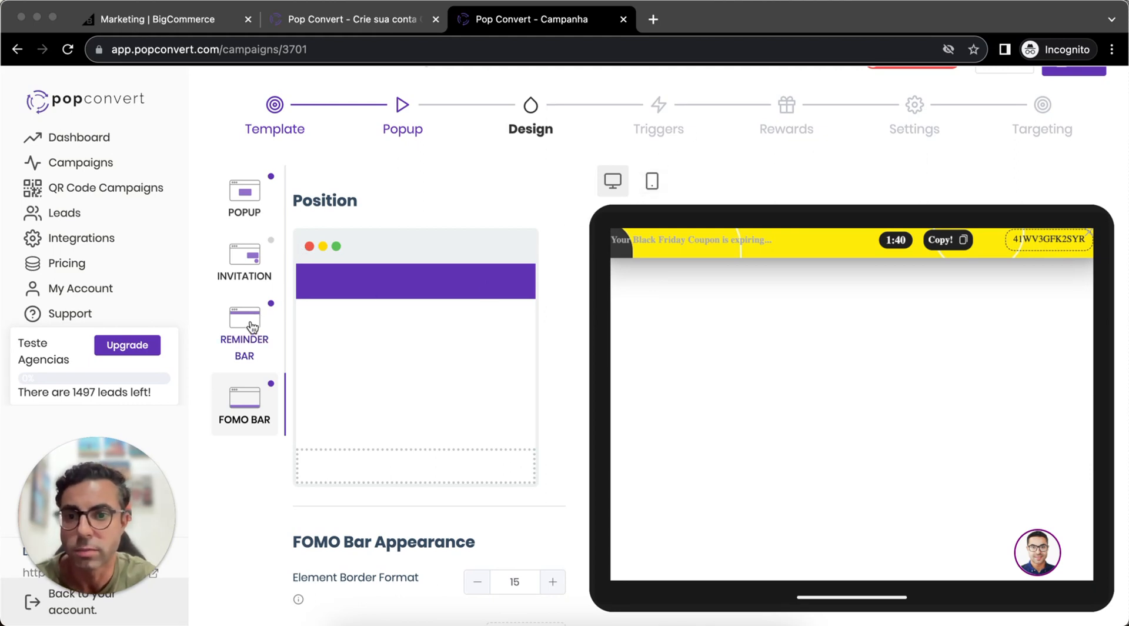
left_click(250, 256)
left_click(246, 197)
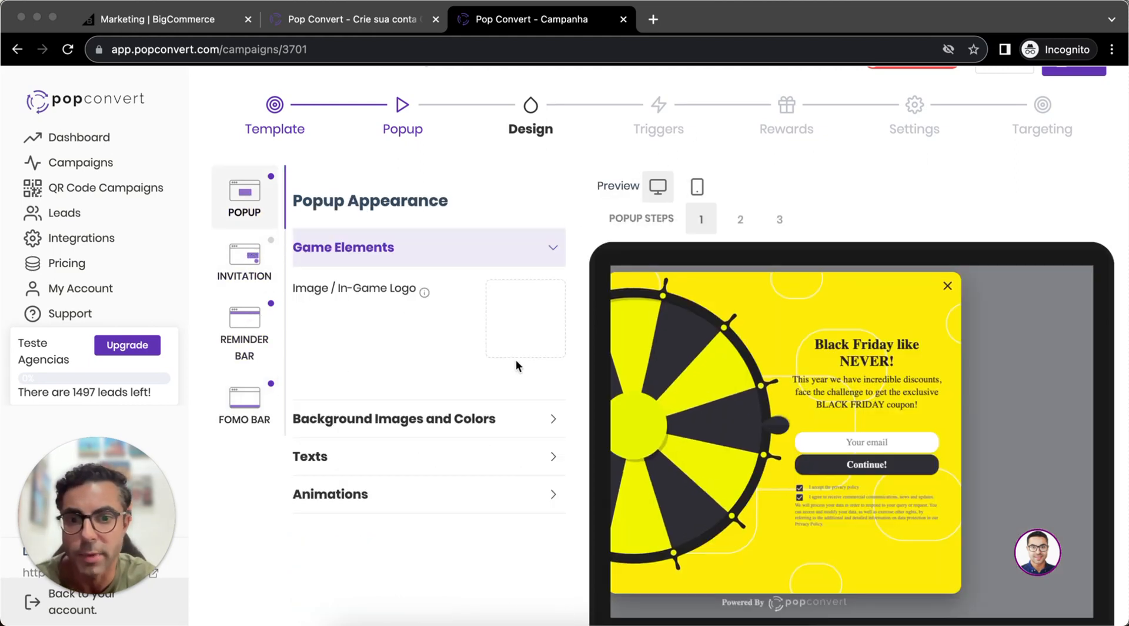
- Examine the popup's customization options for background images, popup, text and button colors, and texts
scroll(517, 365, "down", 2)
scroll(547, 367, "down", 3)
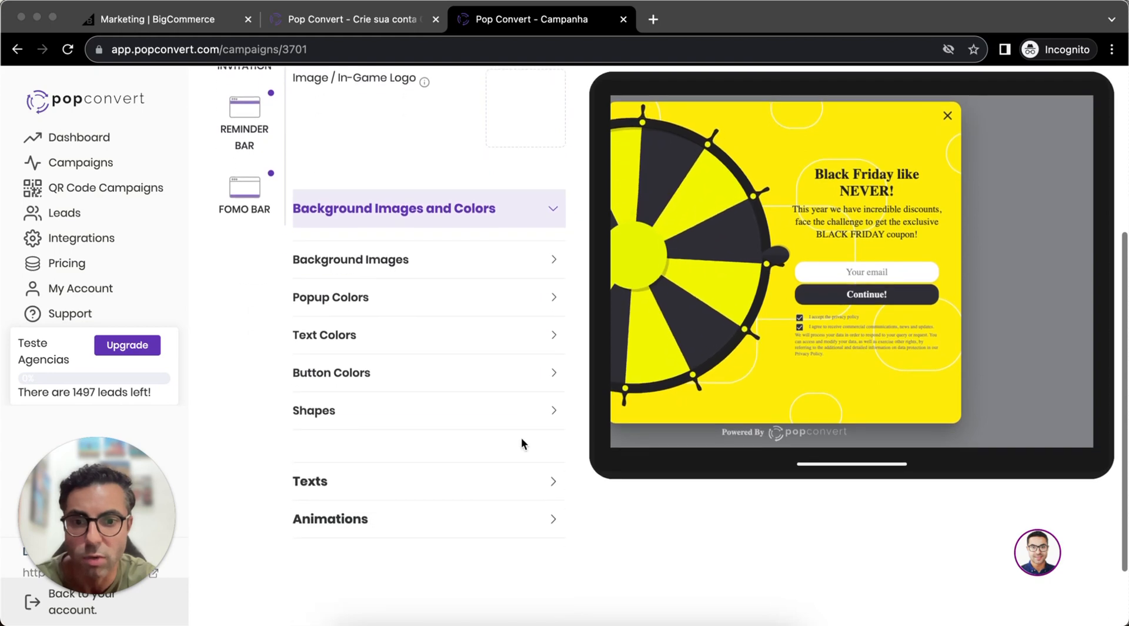
left_click(514, 488)
left_click(521, 276)
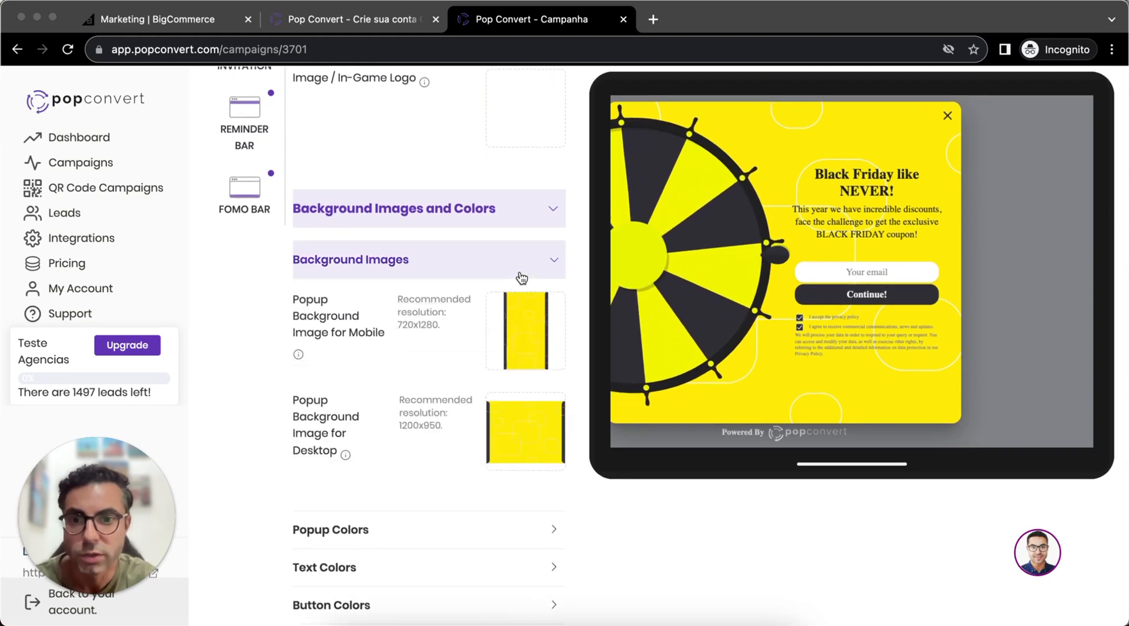
scroll(489, 423, "down", 2)
left_click(476, 441)
scroll(474, 444, "down", 3)
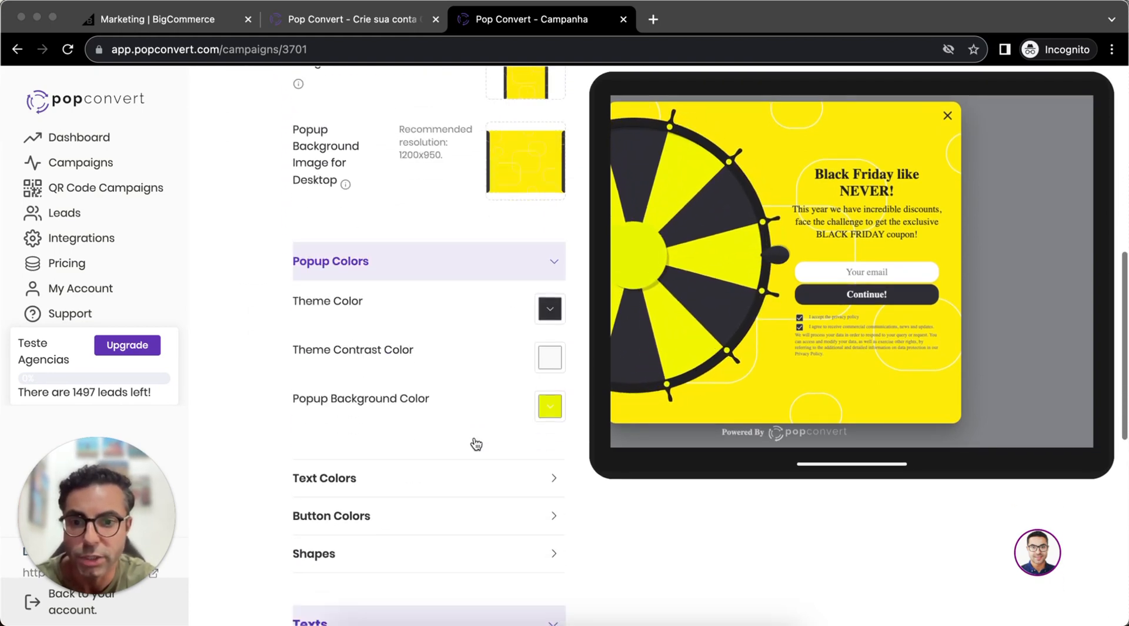
left_click(469, 431)
scroll(471, 431, "down", 5)
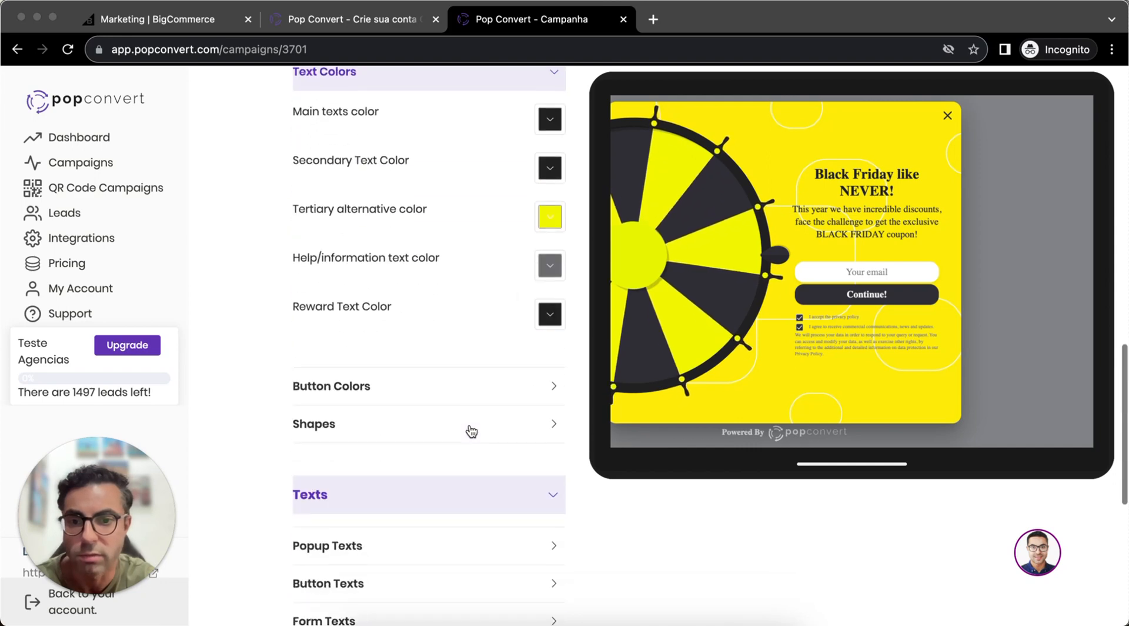
left_click(469, 388)
scroll(449, 444, "down", 5)
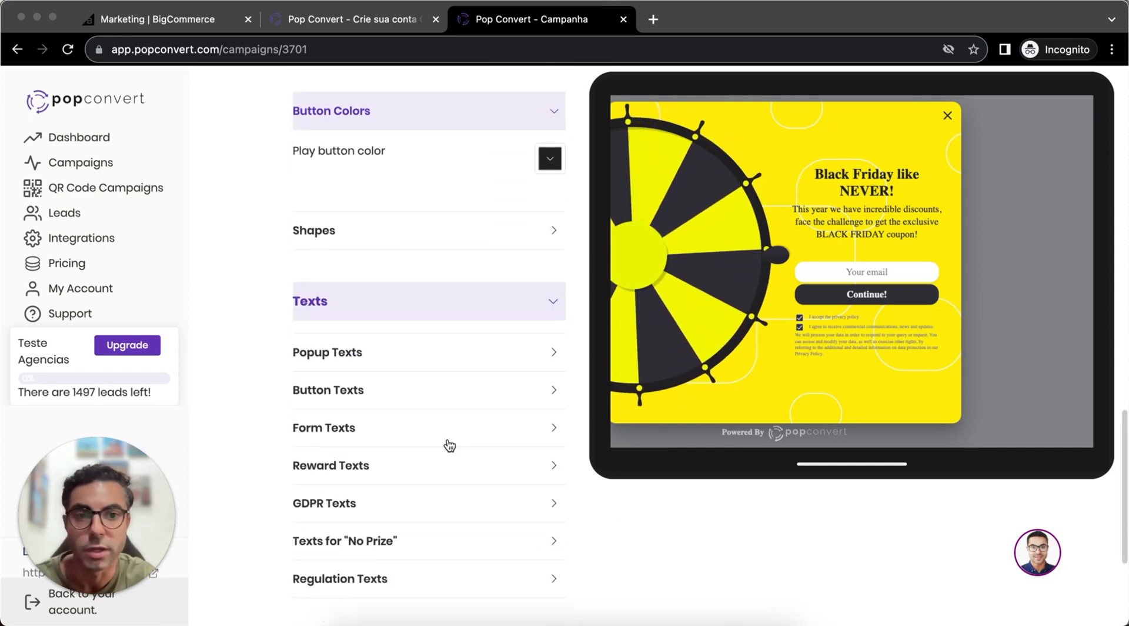
scroll(446, 444, "up", 15)
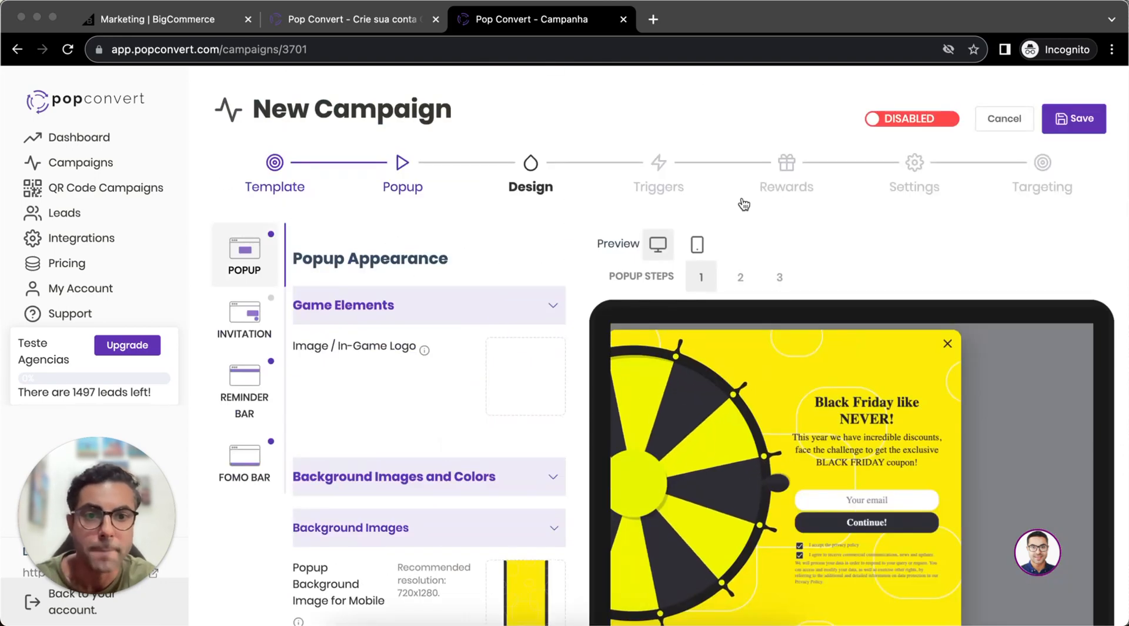
- Enable the name, phone and gender form opt-ins for the desktop popup in the campaign's triggers
left_click(665, 167)
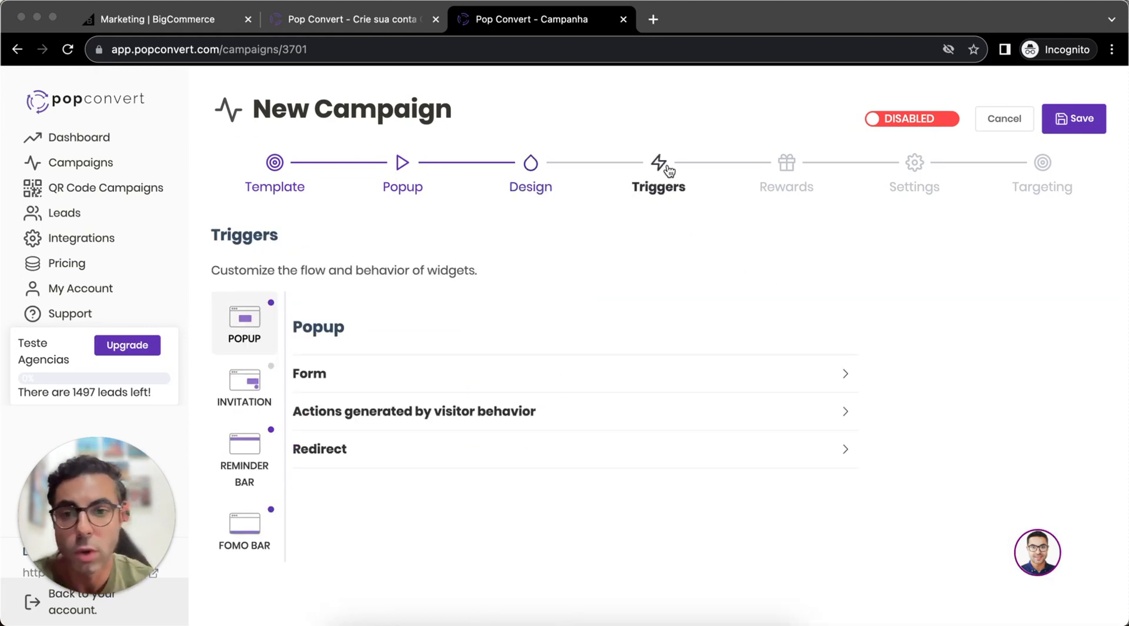
left_click(807, 382)
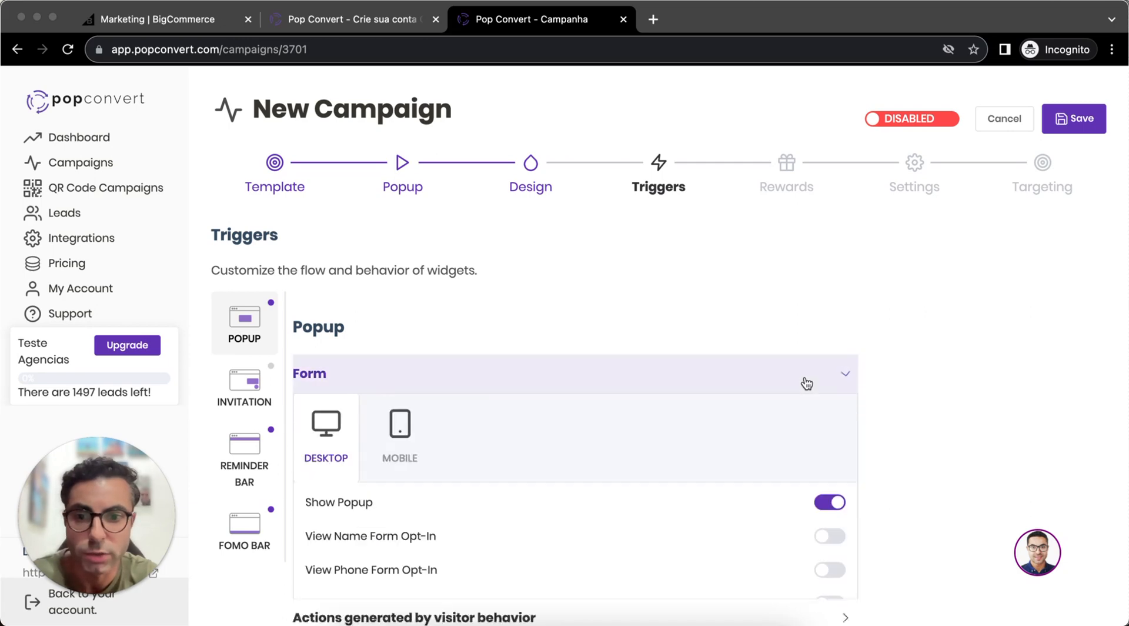
scroll(806, 383, "down", 3)
scroll(805, 379, "down", 1)
scroll(805, 379, "up", 1)
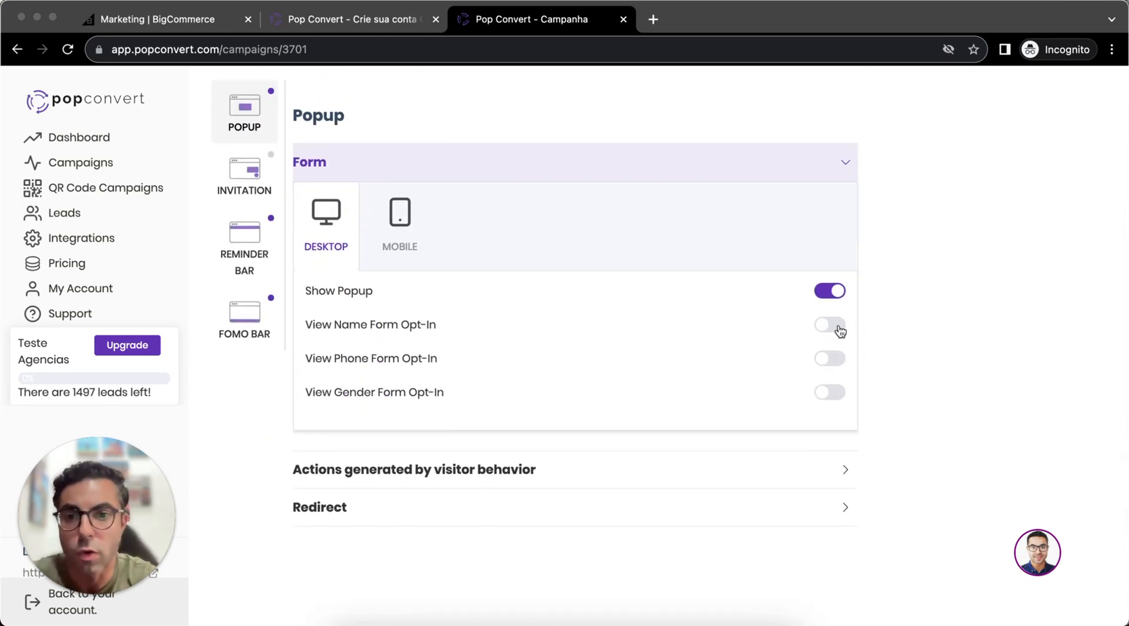
left_click(839, 357)
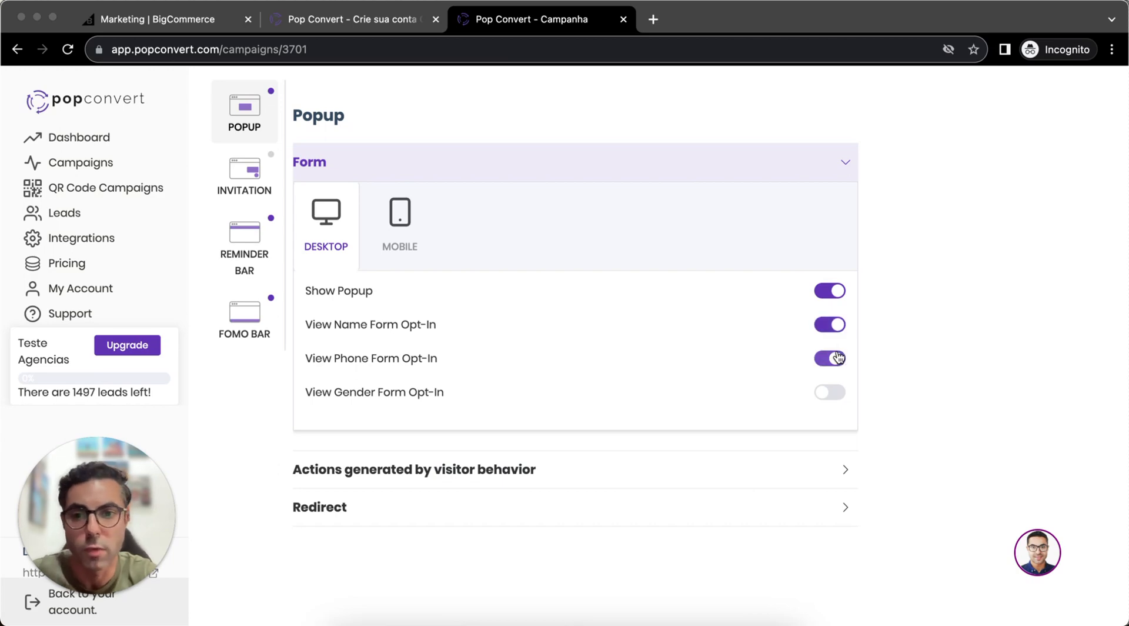
left_click(837, 393)
- Review the mobile form options and compare the visitor behavior triggers for desktop and mobile
left_click(802, 481)
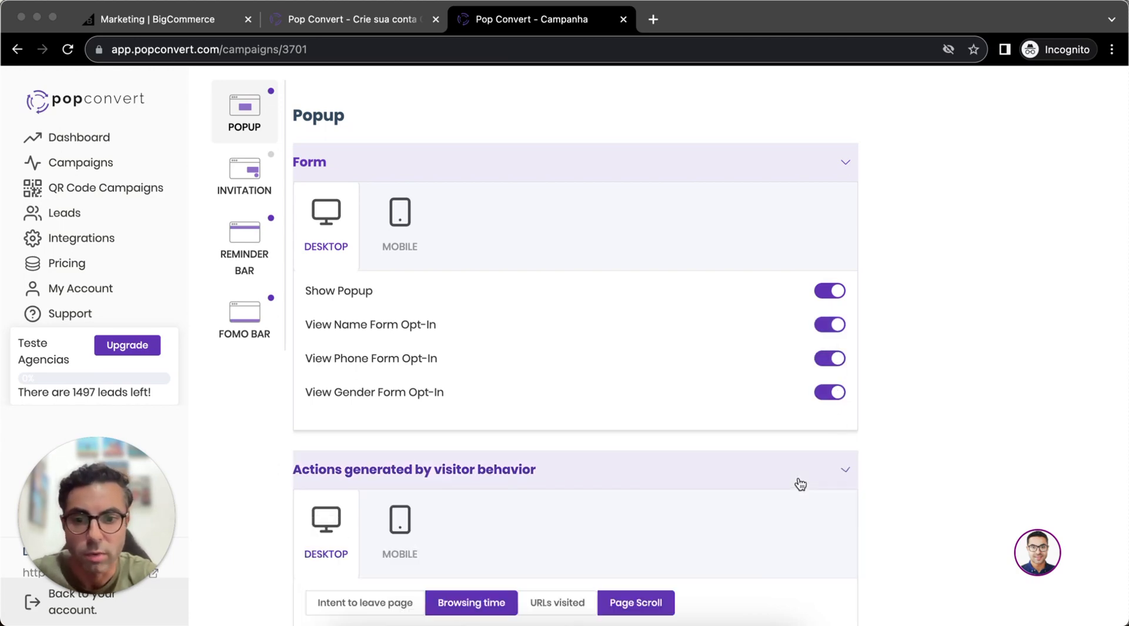
scroll(800, 483, "down", 3)
scroll(465, 394, "up", 5)
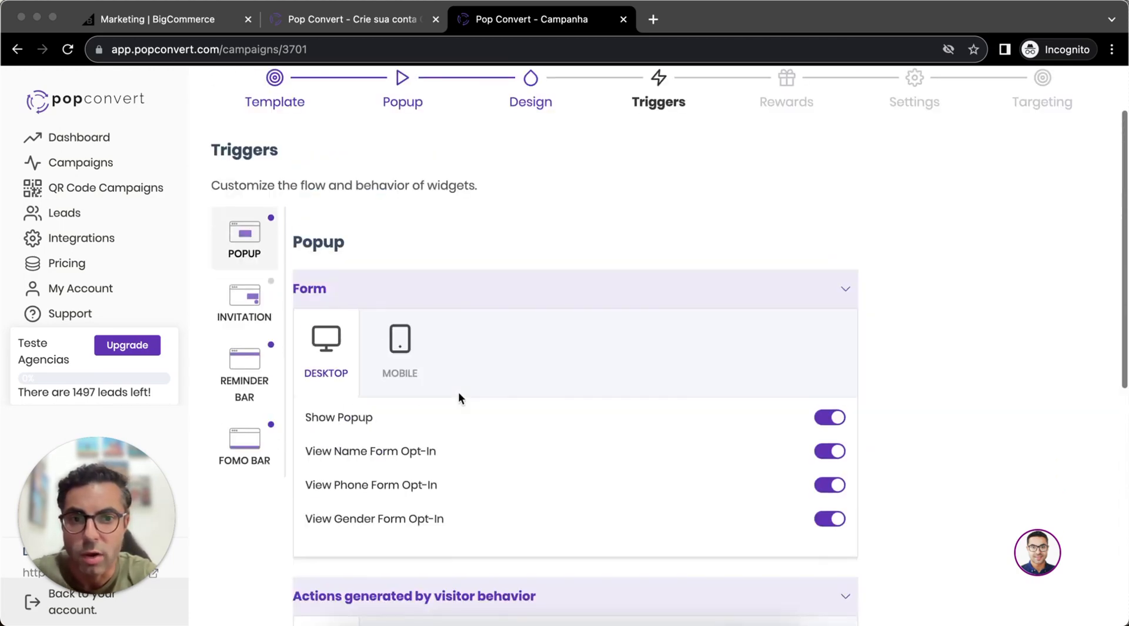
left_click(420, 361)
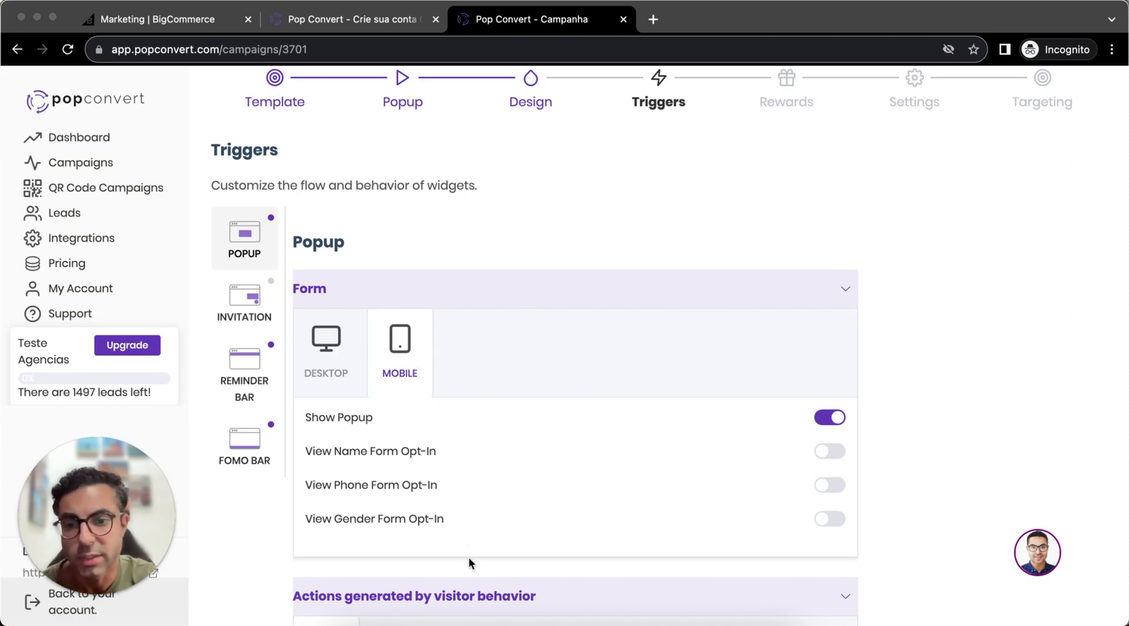
scroll(468, 556, "down", 5)
scroll(597, 400, "down", 2)
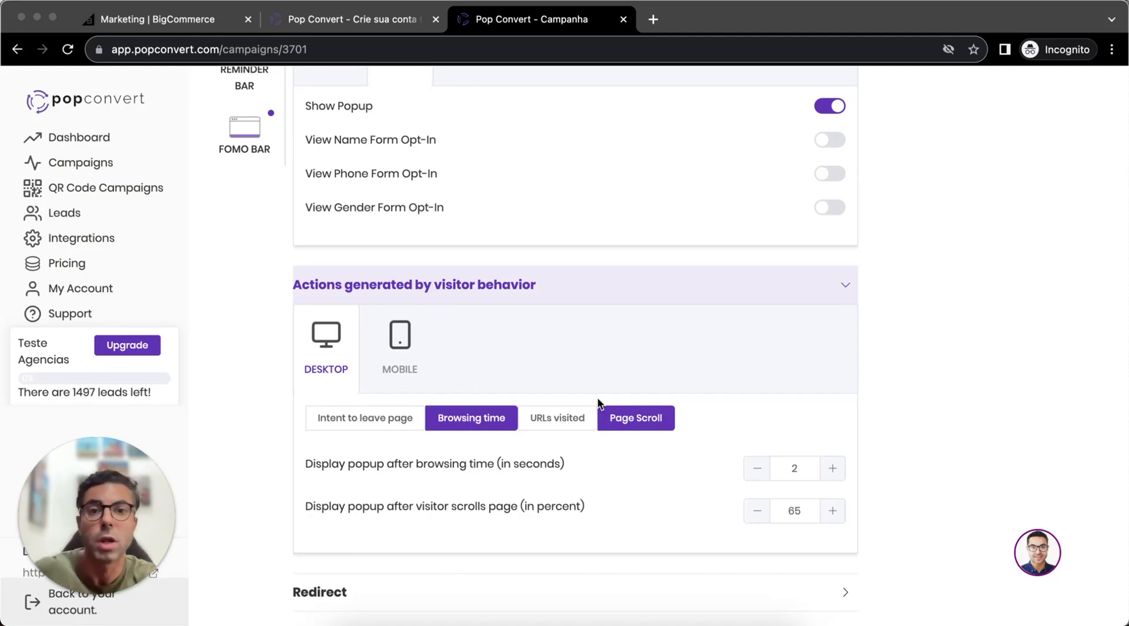
left_click(398, 349)
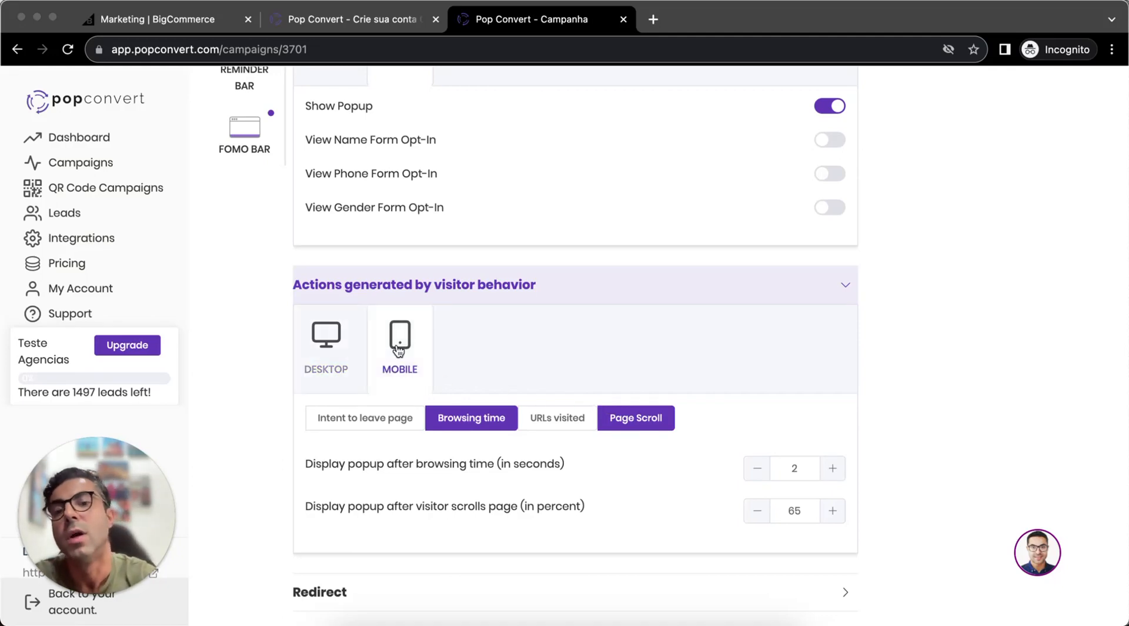
left_click(350, 358)
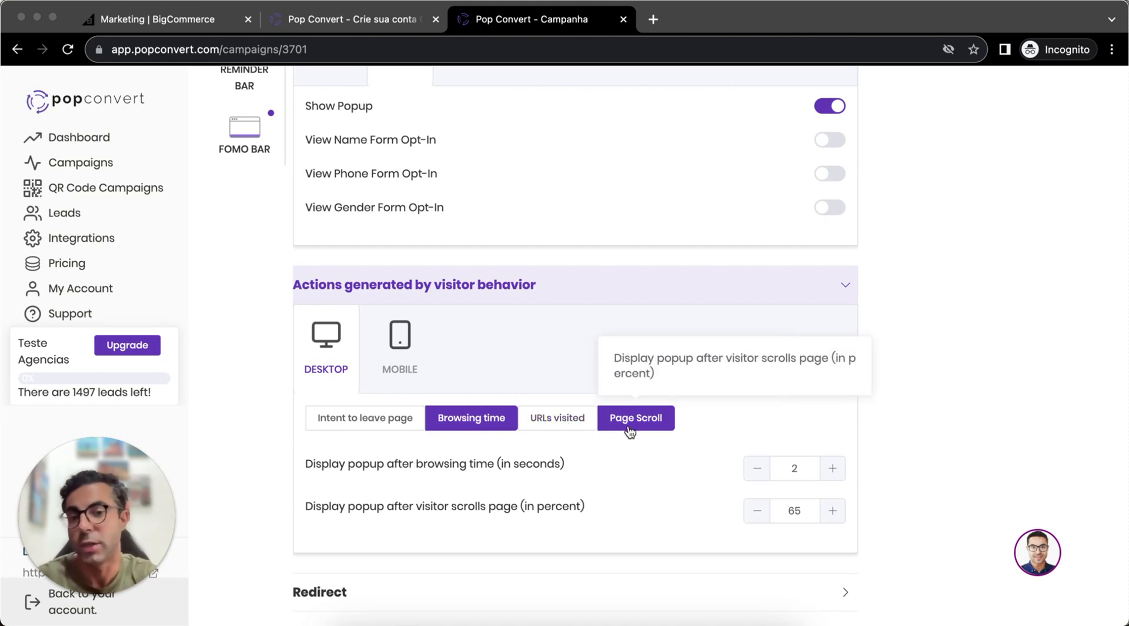
- Turn off the desktop Browsing time and Page Scroll triggers and enable URLs visited instead
left_click(483, 424)
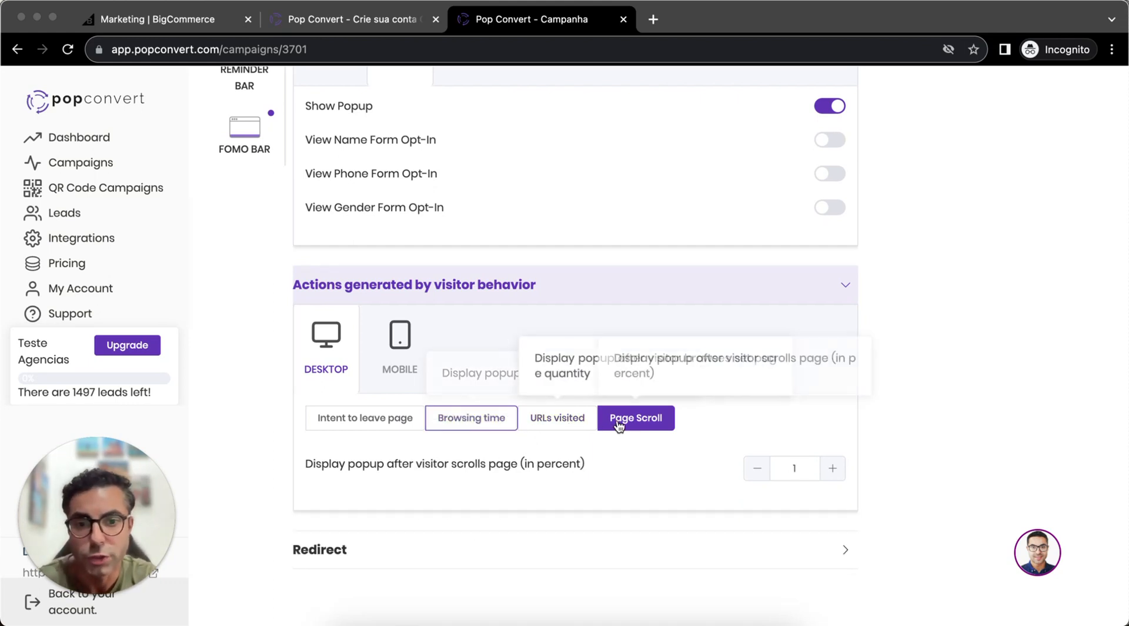
left_click(620, 420)
left_click(569, 422)
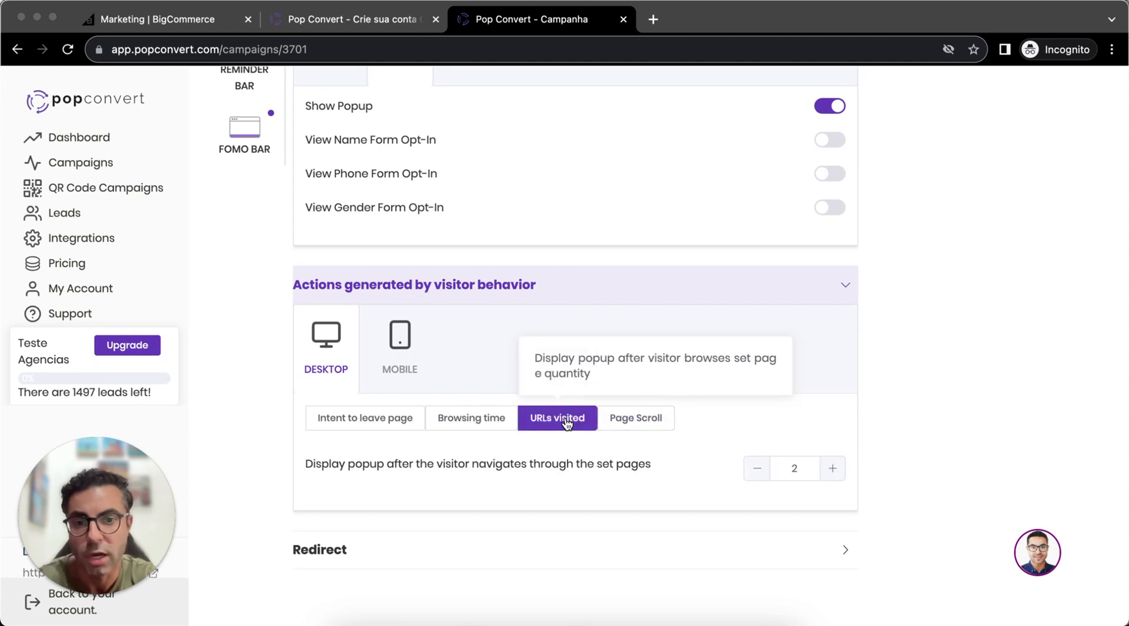
- Enable the desktop Page Scroll trigger and set the popup to display after 80 percent of the page is scrolled
left_click(792, 475)
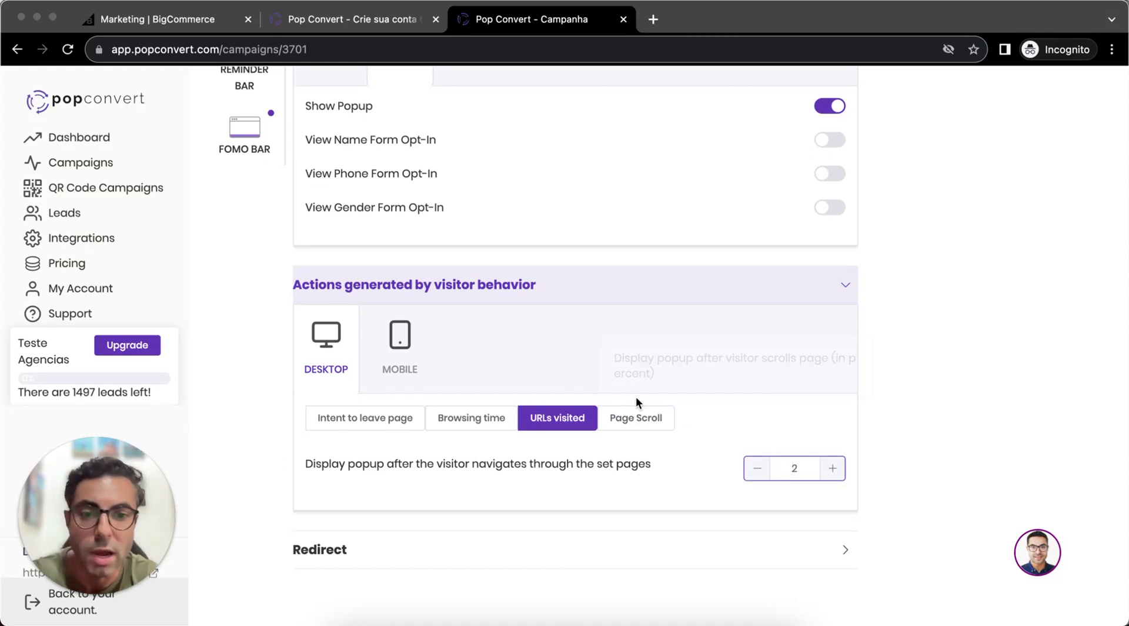
left_click(629, 419)
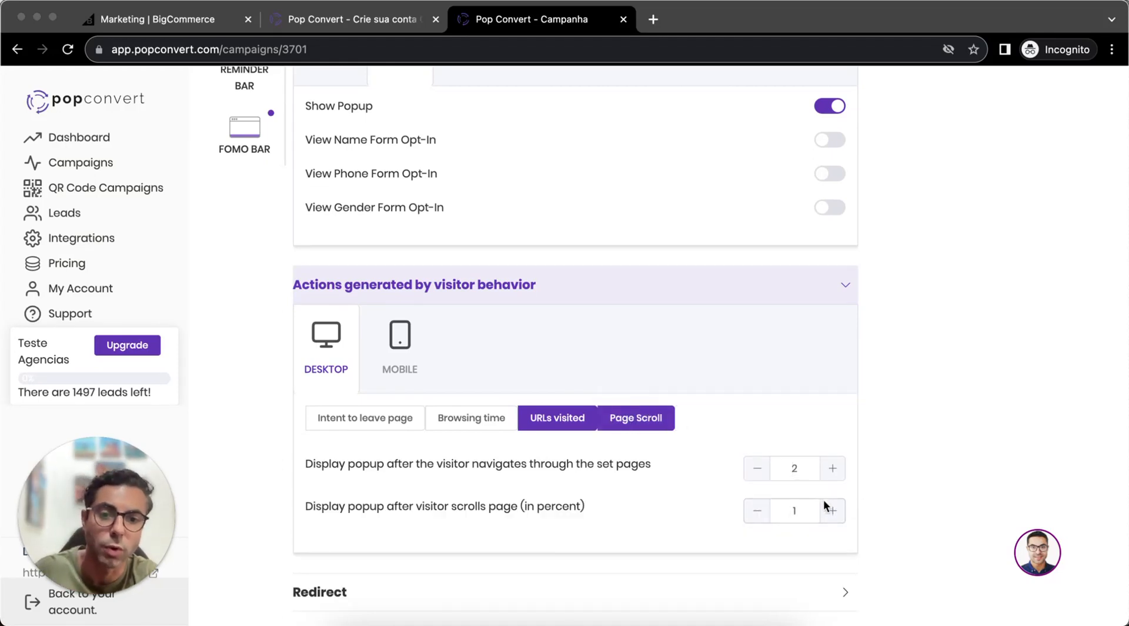
left_click(800, 513)
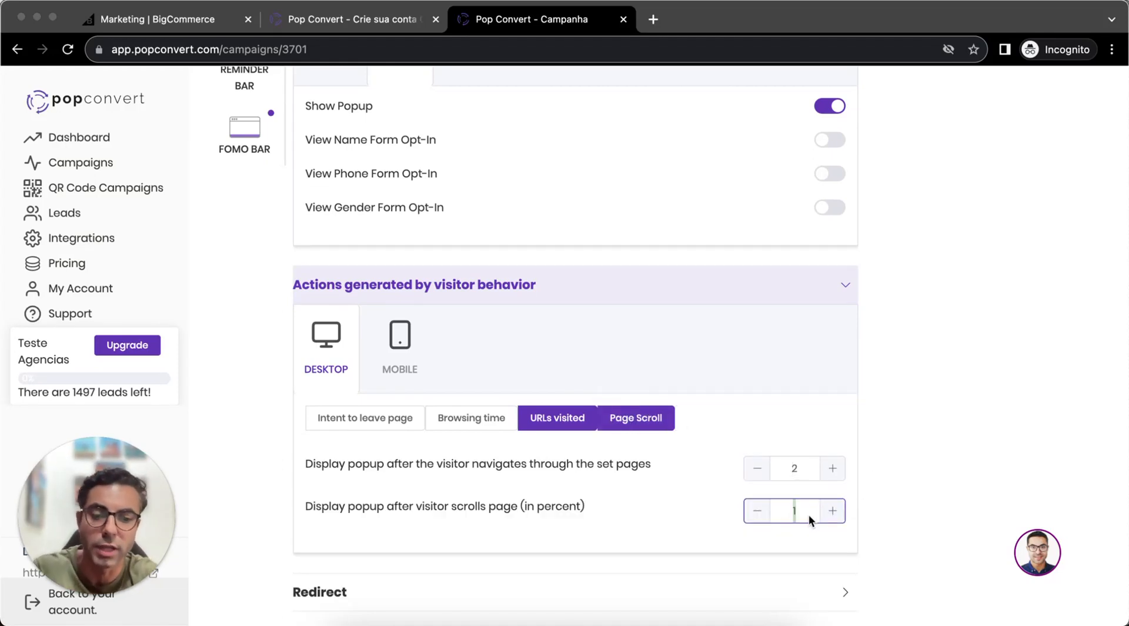
type("80")
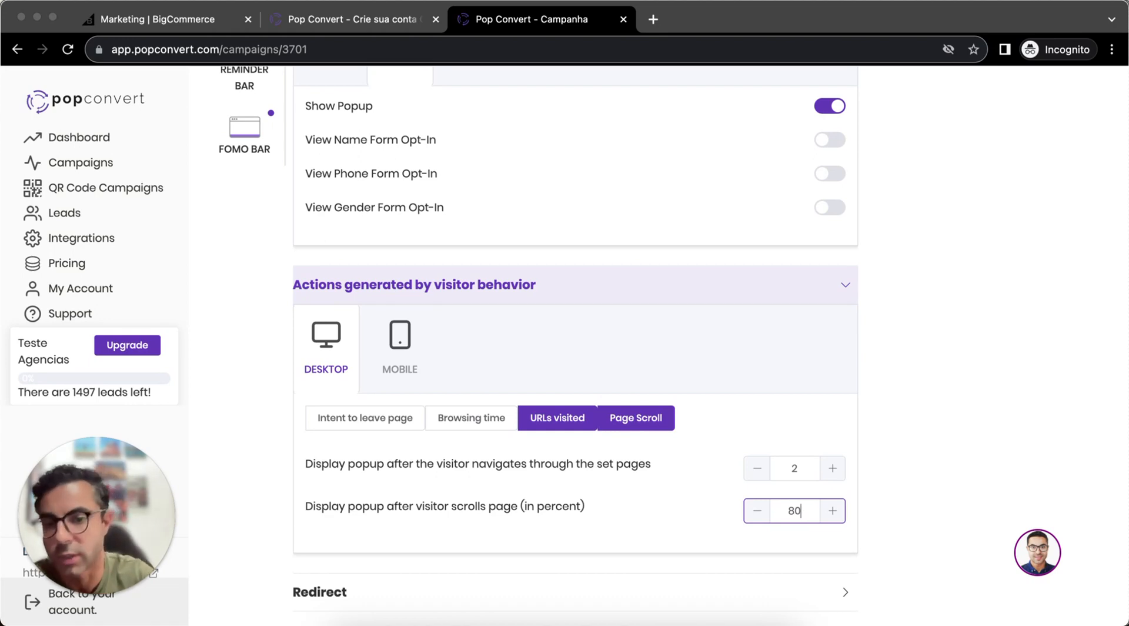
- Enable the Browsing time and Intent to leave page triggers for the desktop popup
left_click(471, 419)
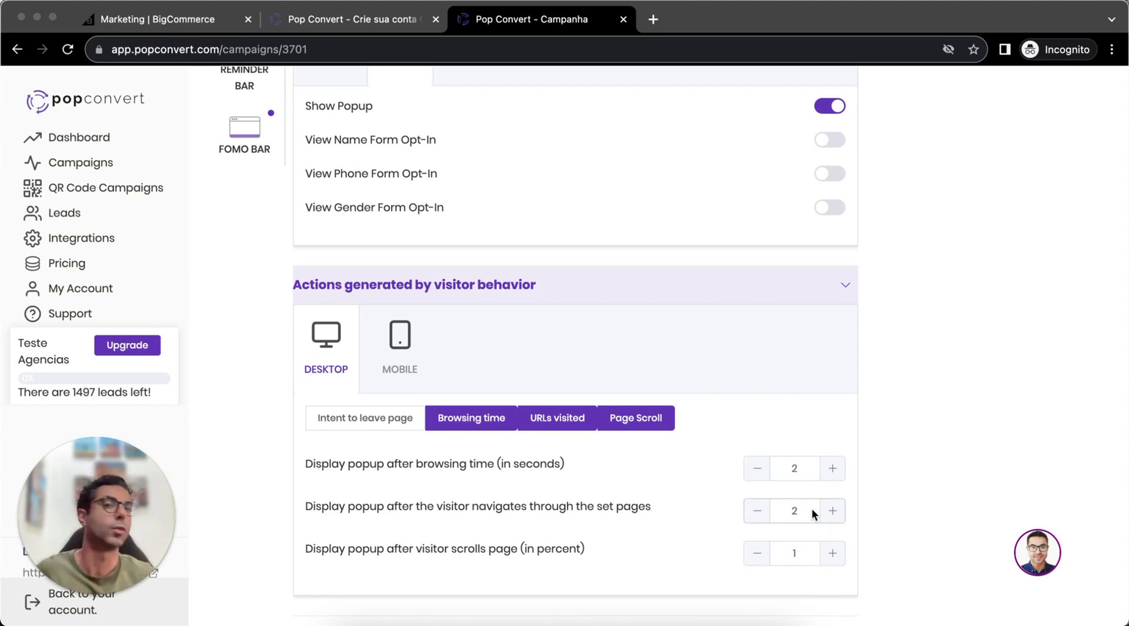
double_click(797, 468)
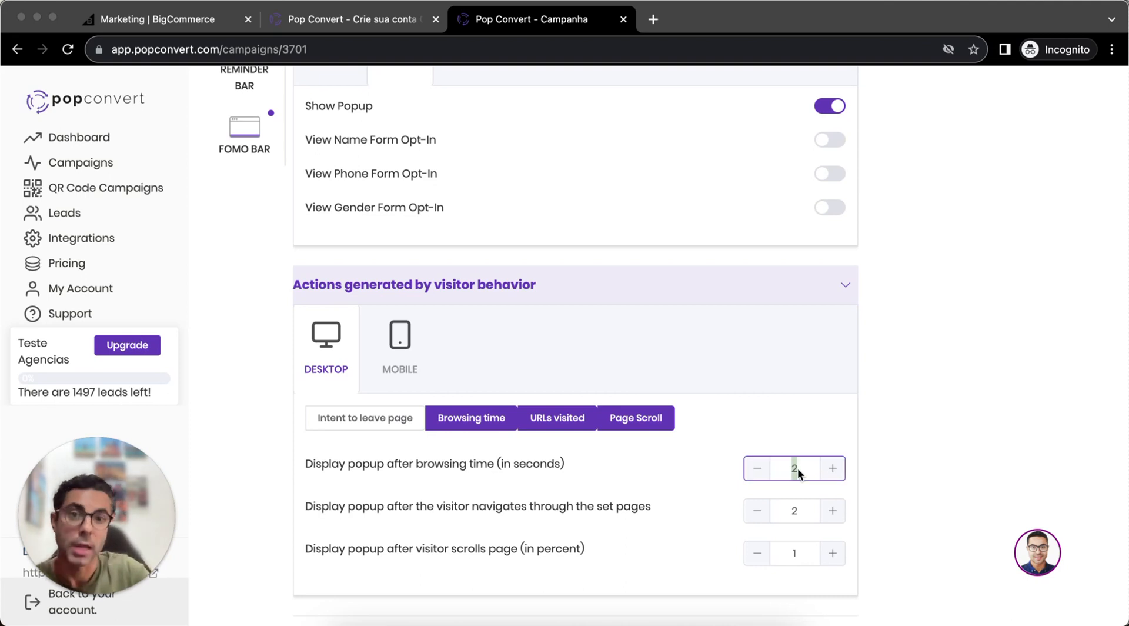
left_click(377, 418)
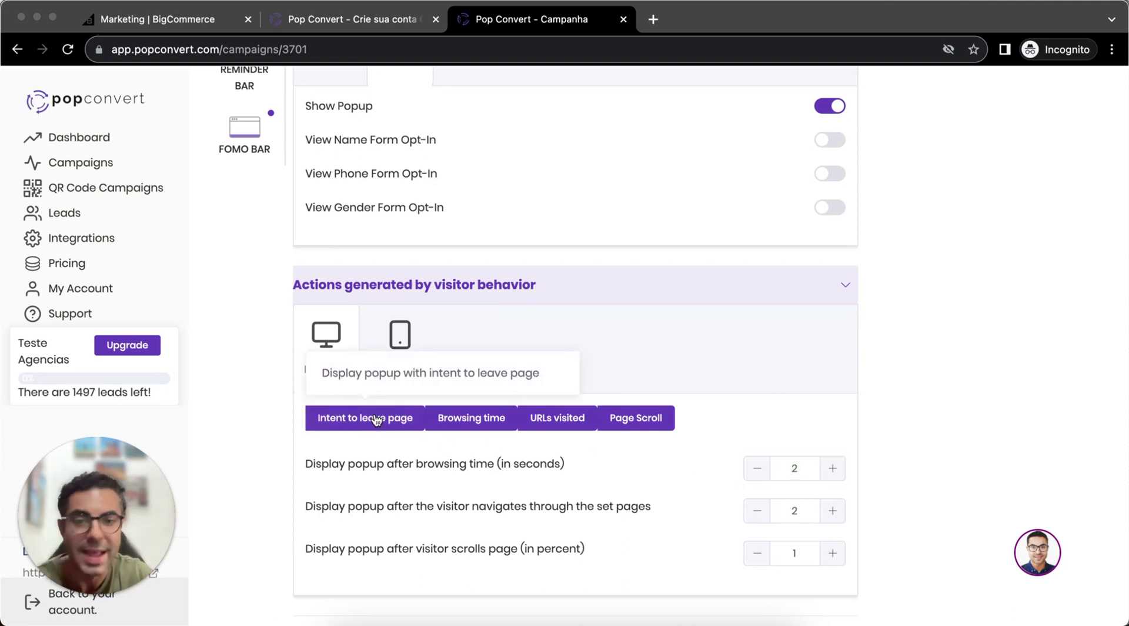
- Enable the Intent to leave page trigger for mobile and open its sensibility options
left_click(412, 335)
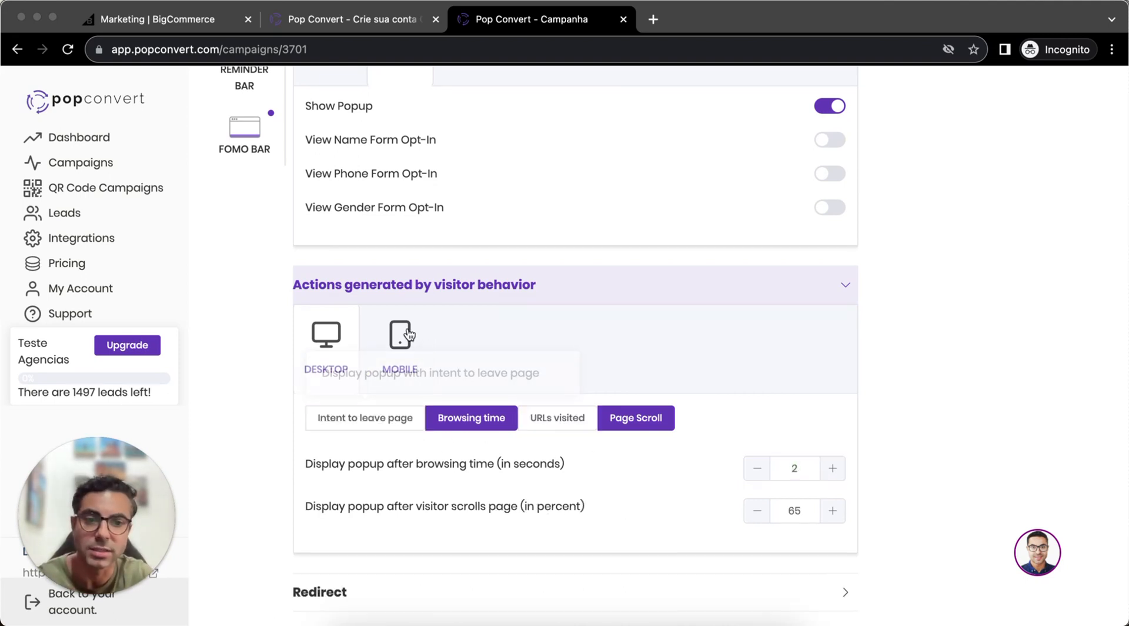
left_click(375, 427)
left_click(795, 469)
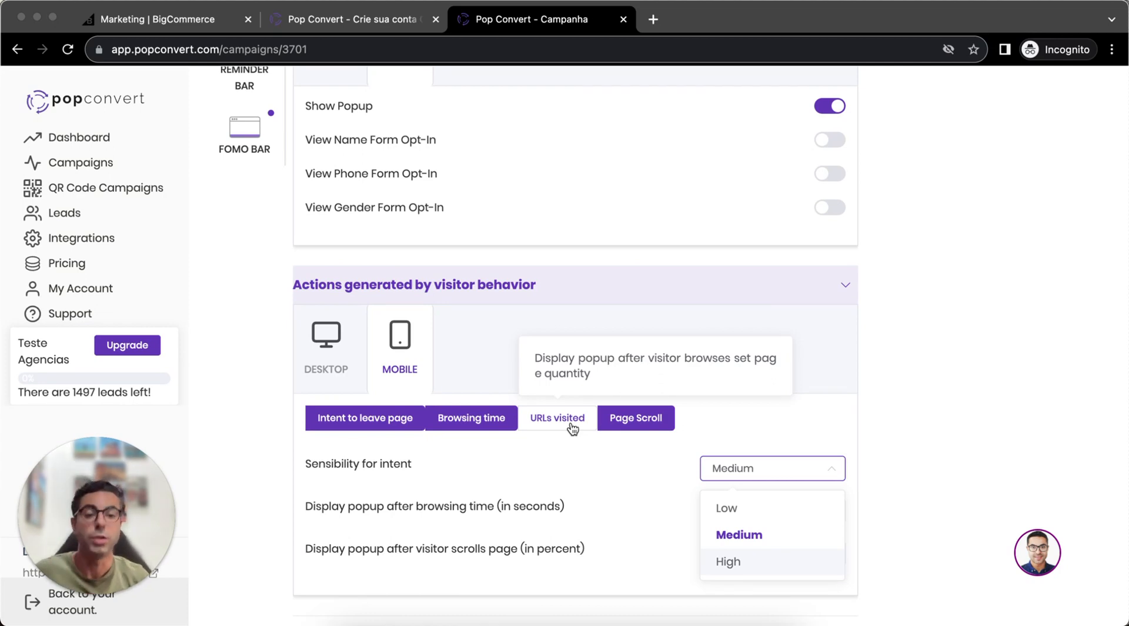
- Turn on redirecting the user after the game in the Redirect settings and select the redirect URL text
scroll(958, 405, "down", 3)
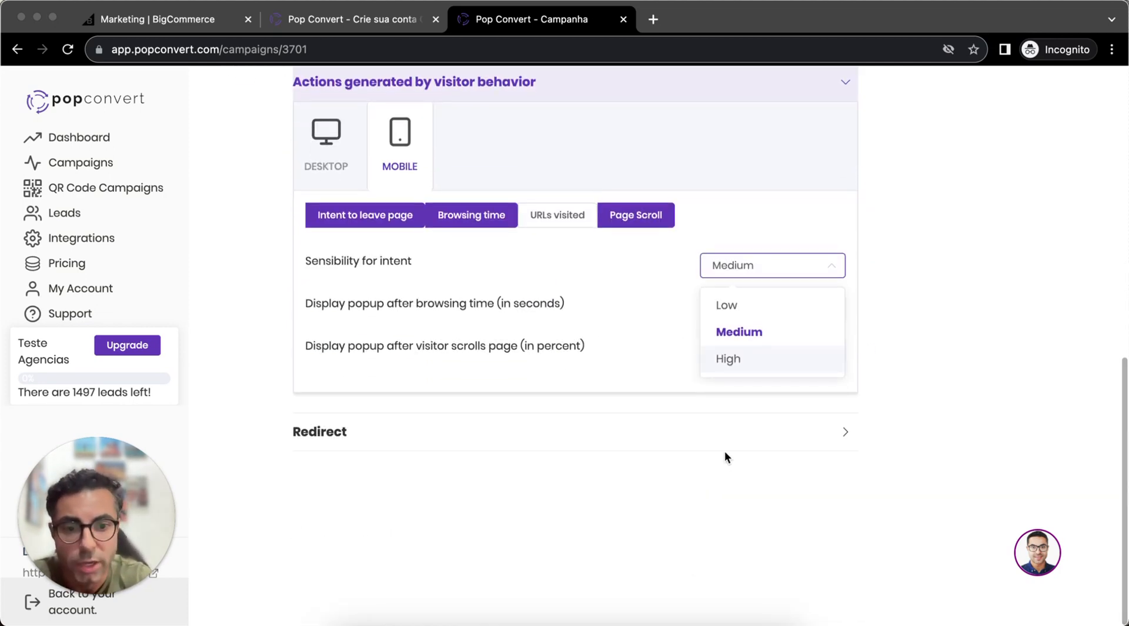
left_click(718, 429)
left_click(843, 459)
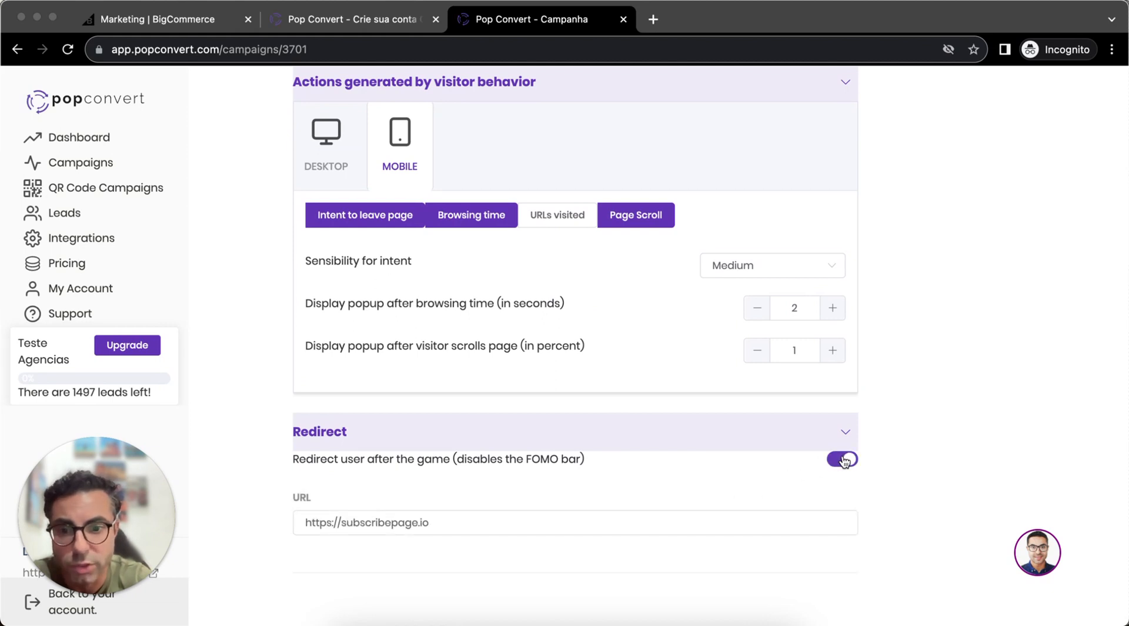
triple_click(565, 526)
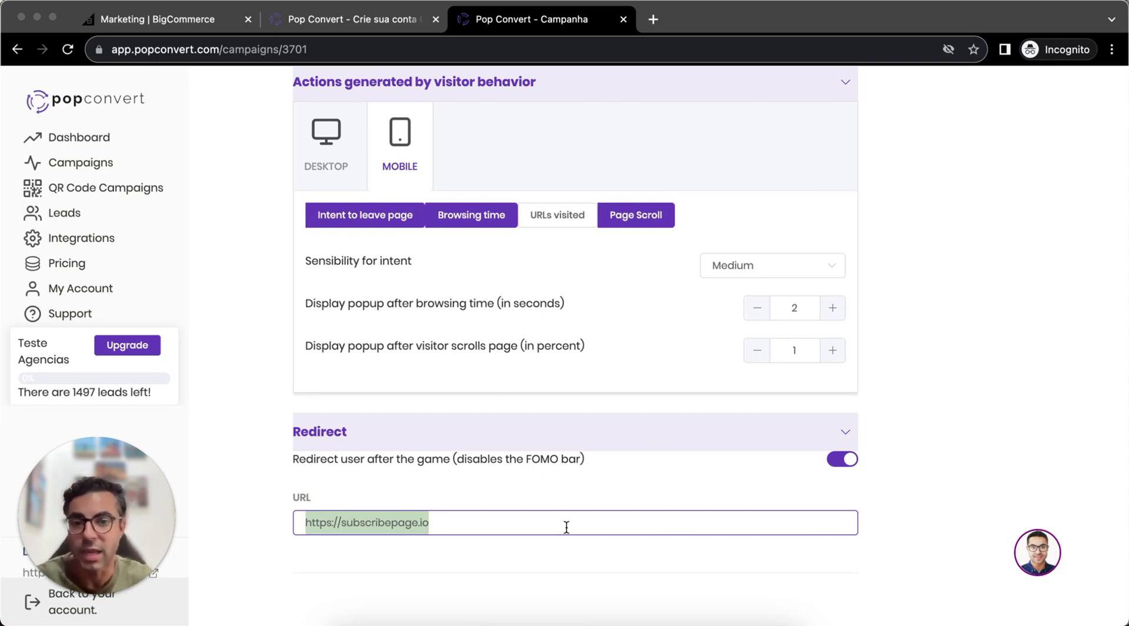
- Start a new reward in the campaign's Rewards stage and review its type options and chance percentage
scroll(863, 411, "up", 2)
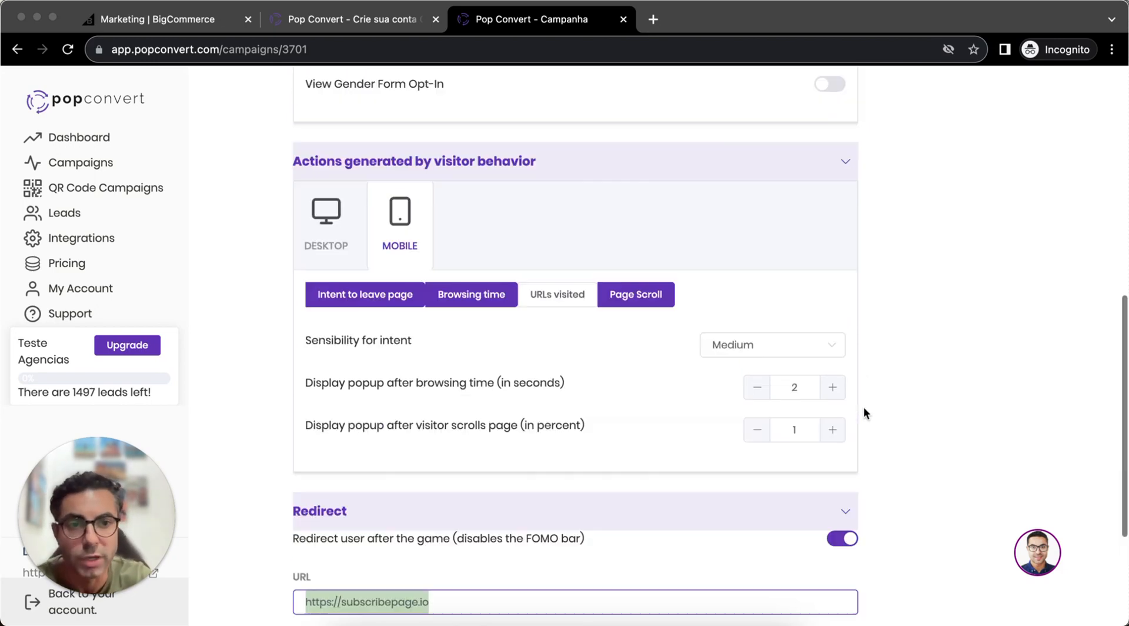
scroll(863, 407, "up", 10)
left_click(782, 175)
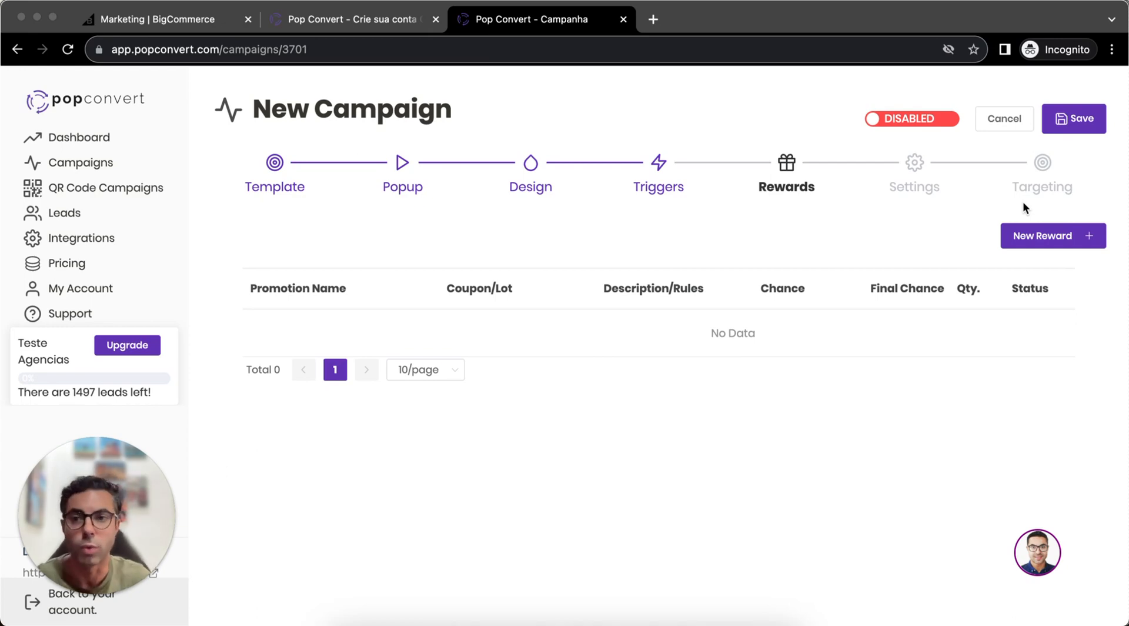
left_click(1038, 236)
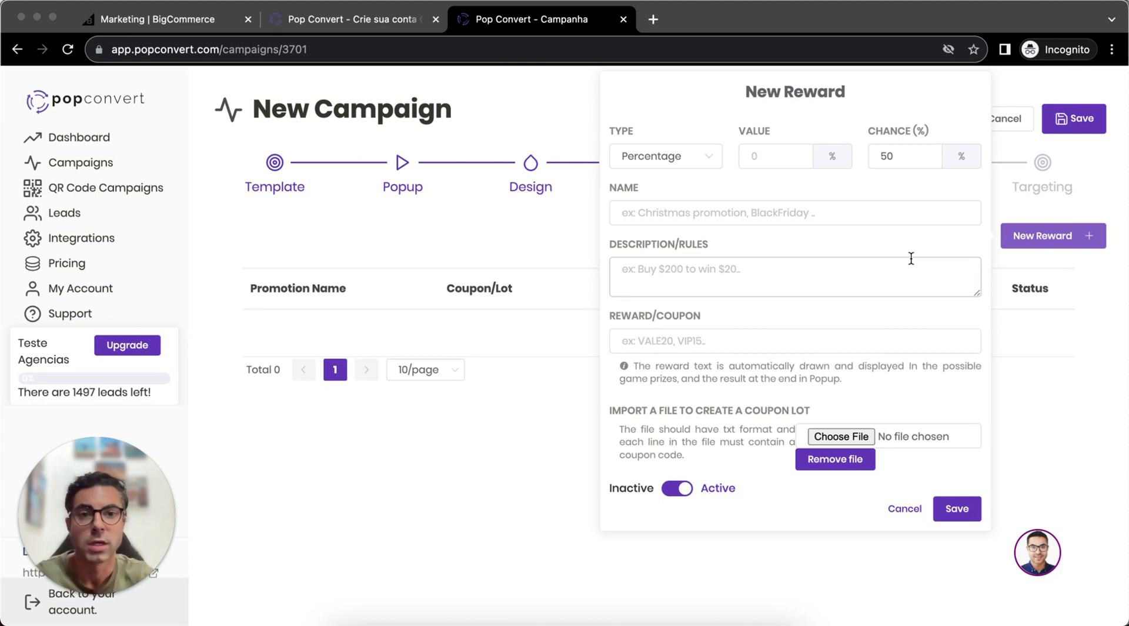
left_click(676, 157)
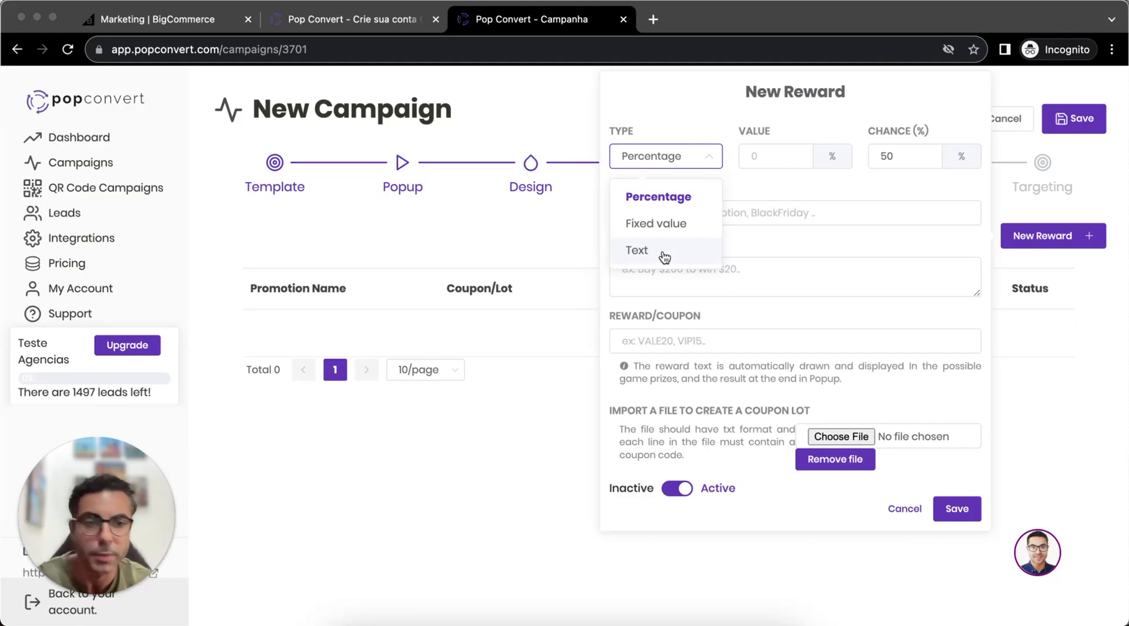
double_click(911, 155)
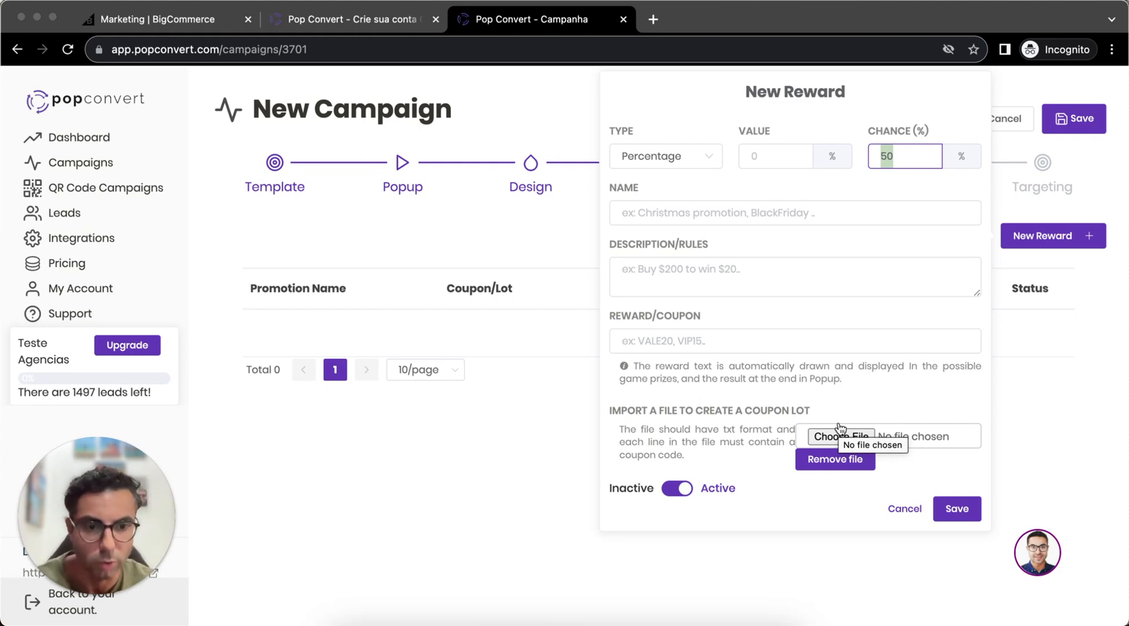
- Set the percentage reward's value to 43 and its coupon to fsda, leave the description empty, and save the reward
left_click(787, 152)
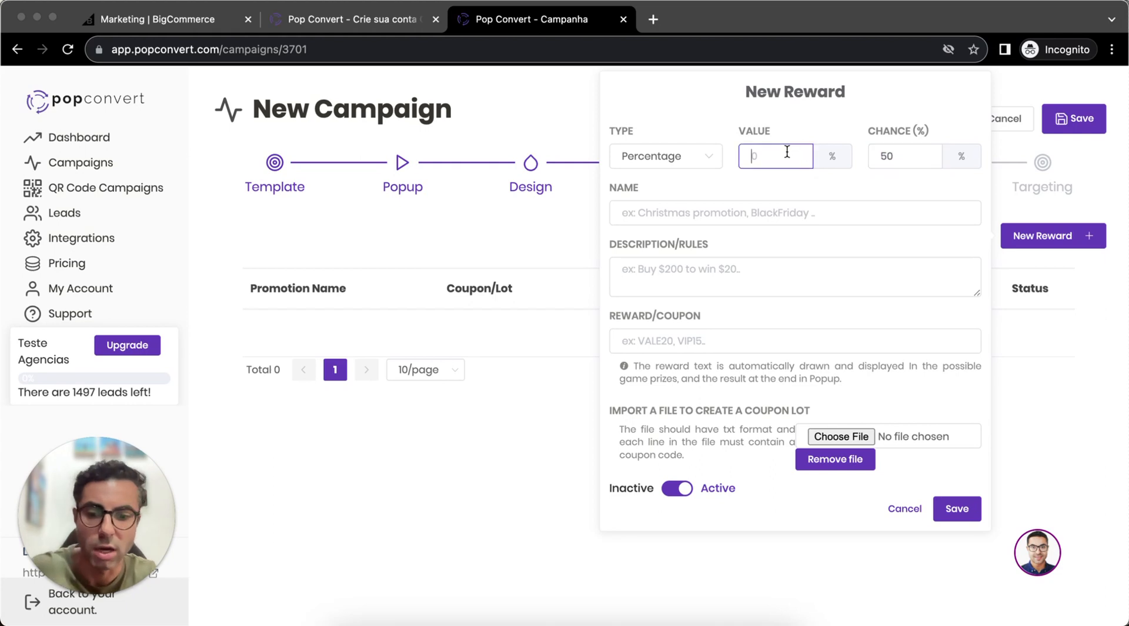
type("435")
key("BackSpace")
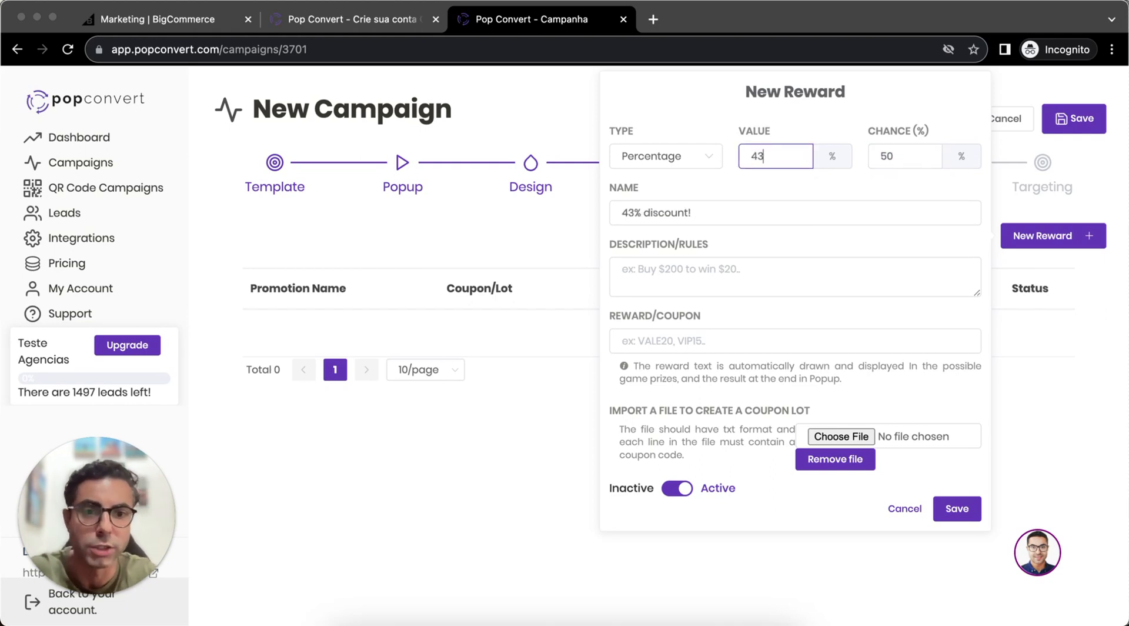
left_click(726, 273)
left_click(706, 340)
type("fsda")
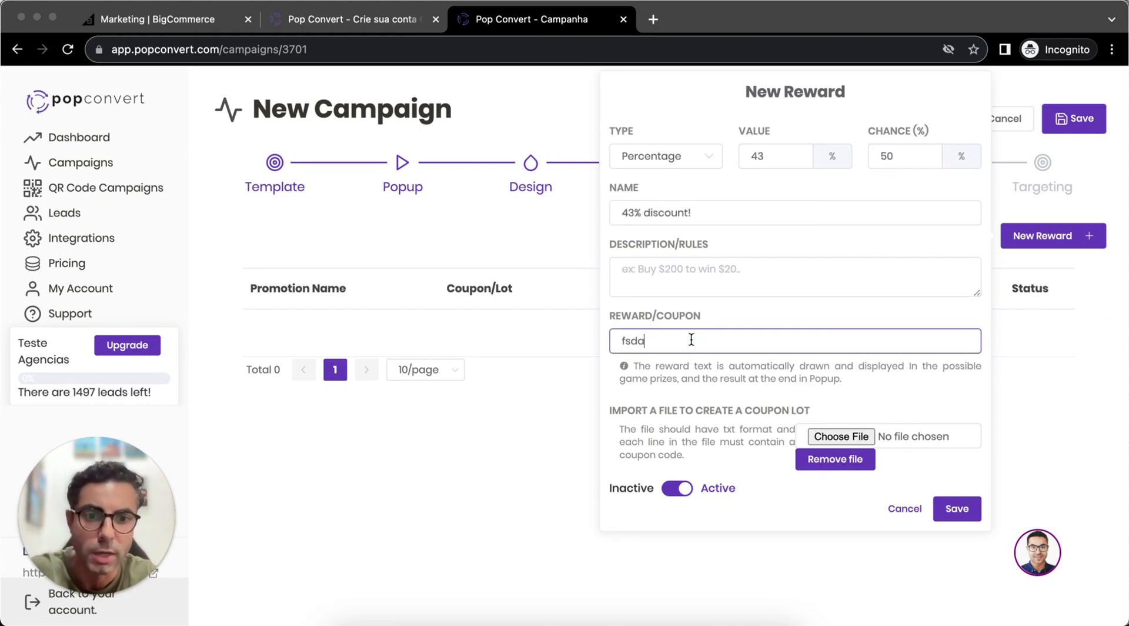
left_click(702, 277)
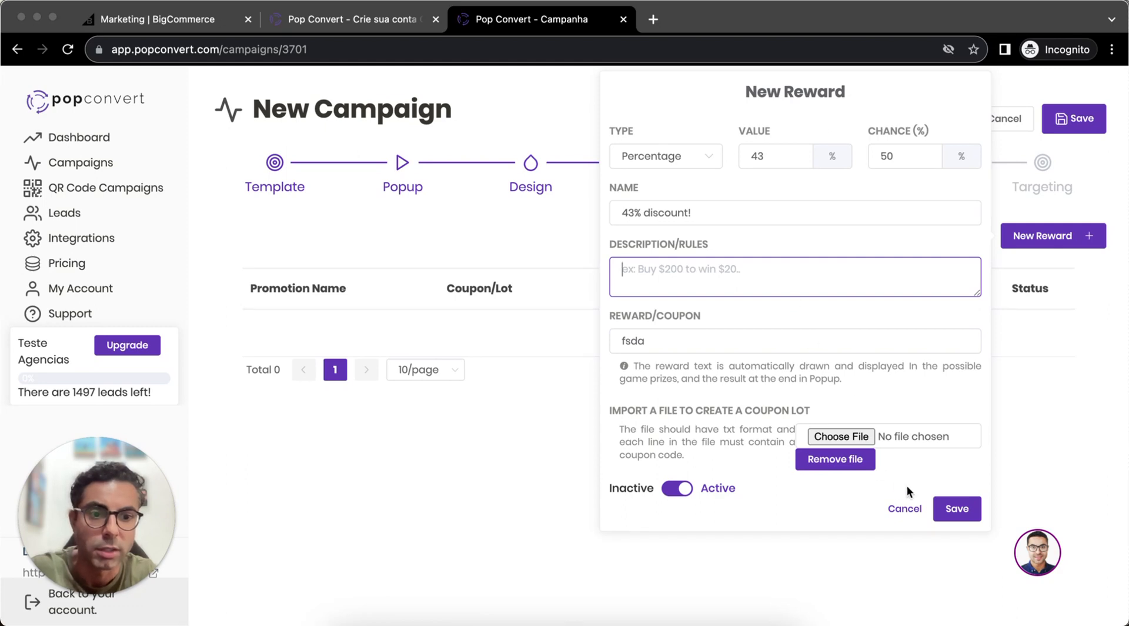
left_click(957, 509)
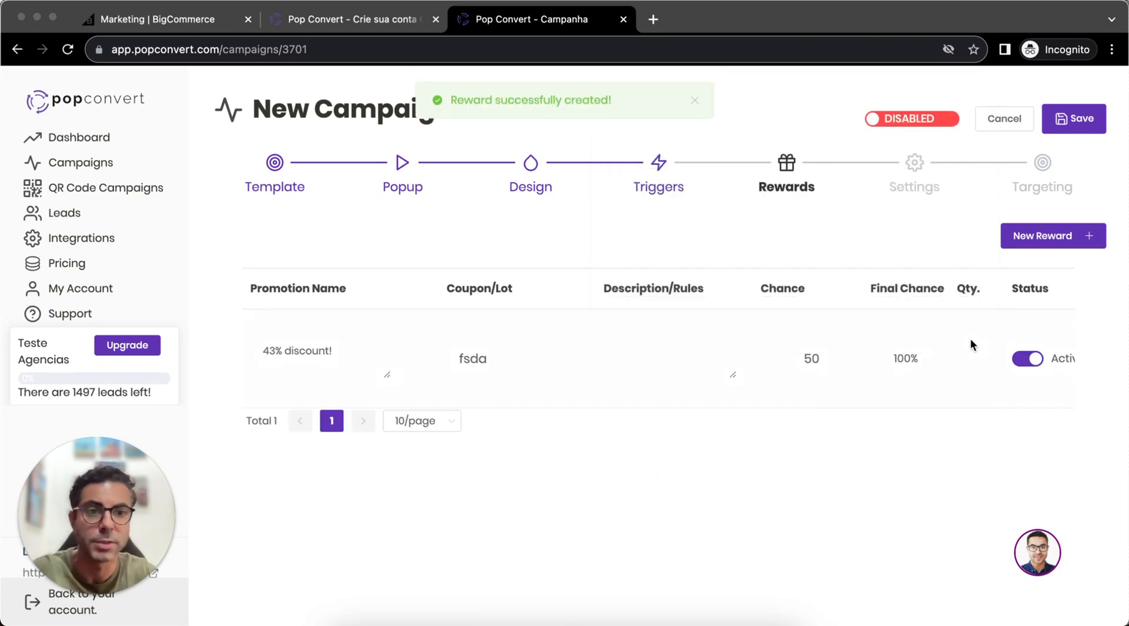
- Review the email validation and Limits options in the campaign's Settings, switching Show campaign again off and back on
left_click(937, 191)
mouse_move(517, 338)
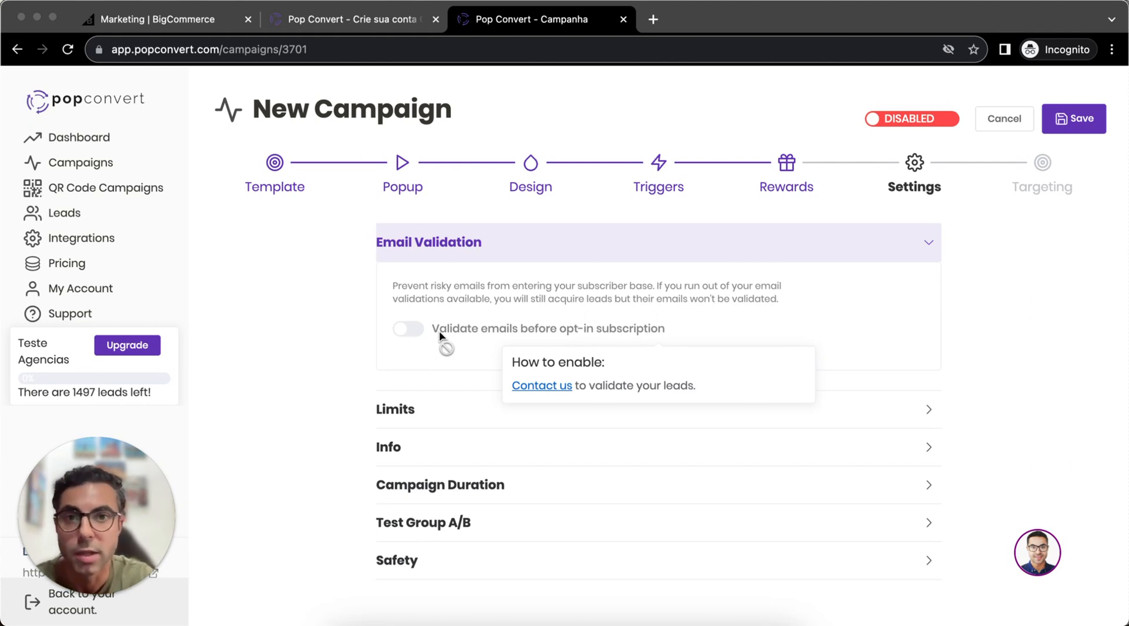
left_click(805, 413)
scroll(804, 413, "down", 4)
scroll(804, 413, "down", 2)
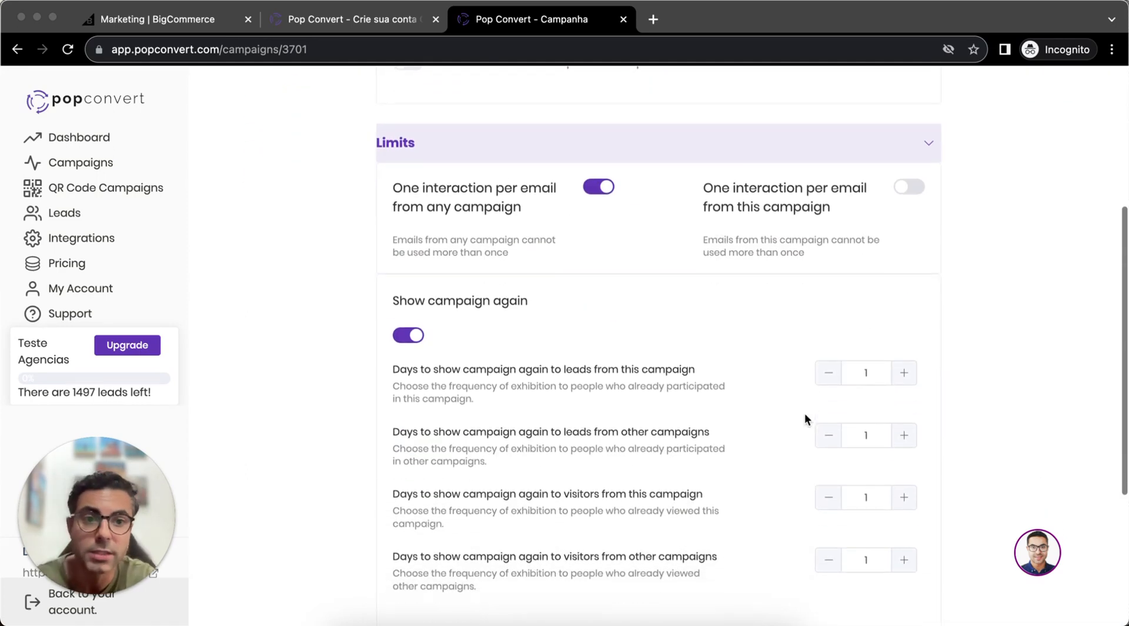
left_click(403, 312)
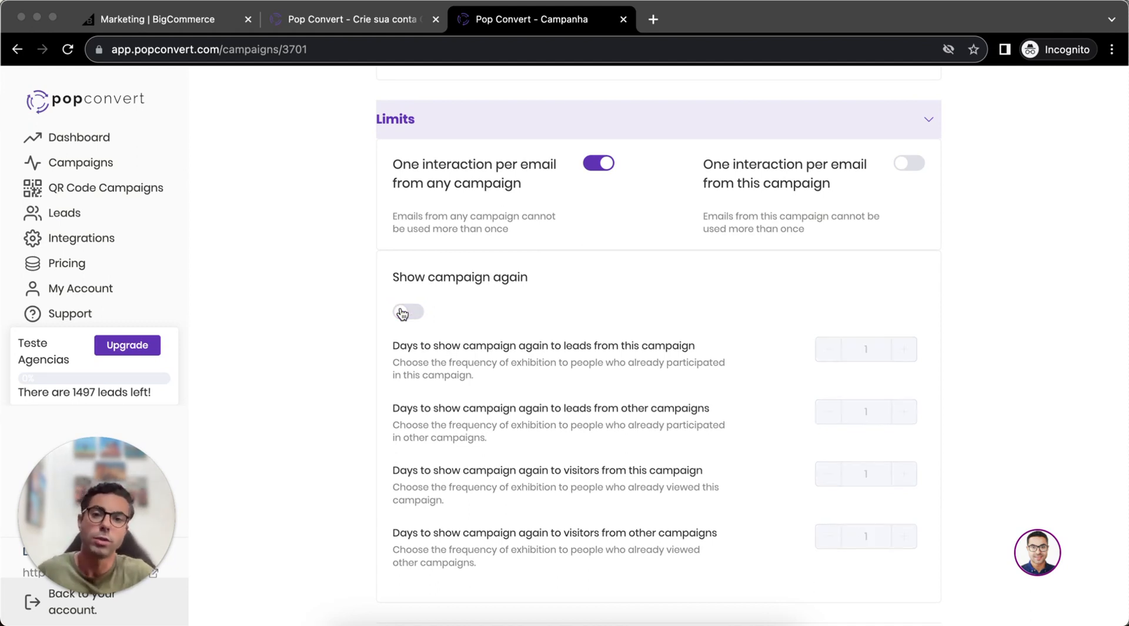
left_click(410, 313)
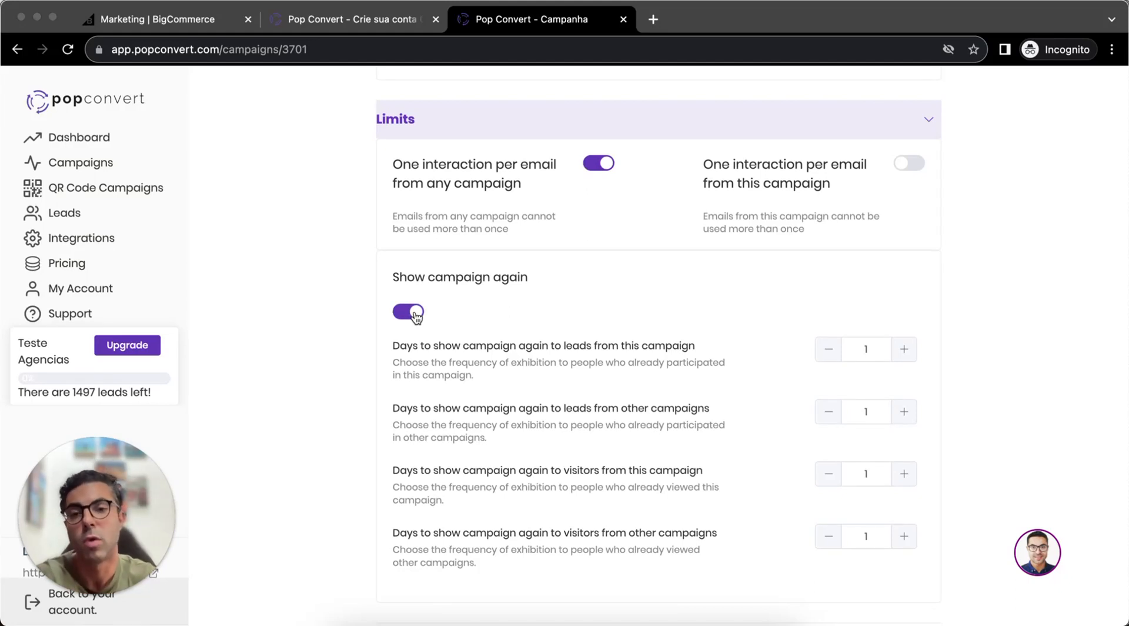
- Set the days to show the campaign again to 365 for this campaign's leads and 5 for leads from other campaigns
scroll(765, 273, "down", 3)
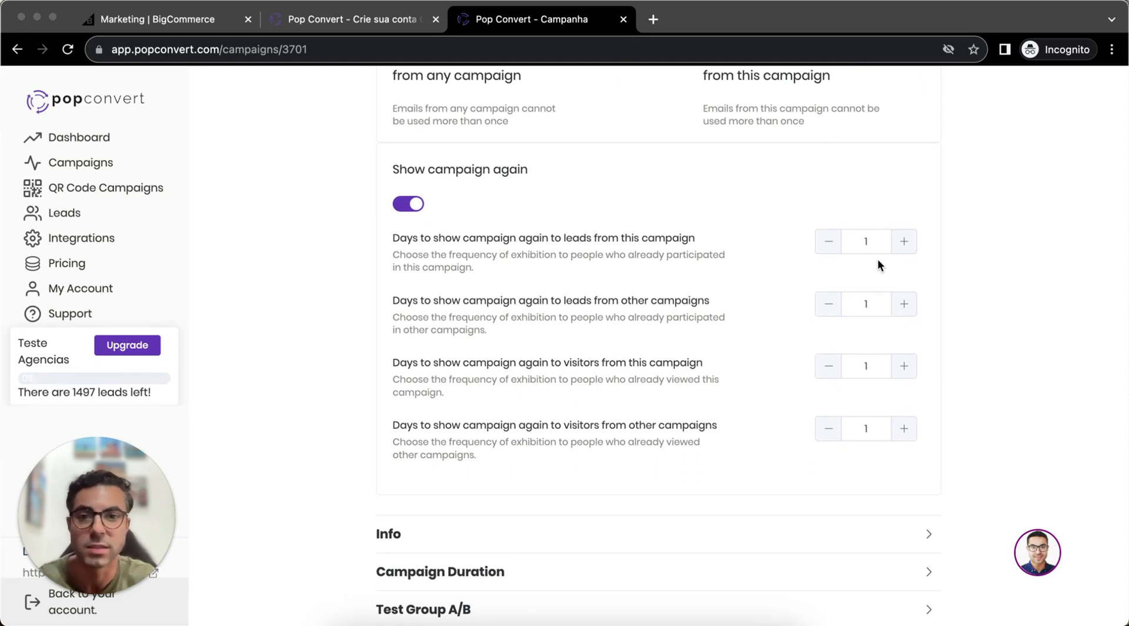
left_click(871, 242)
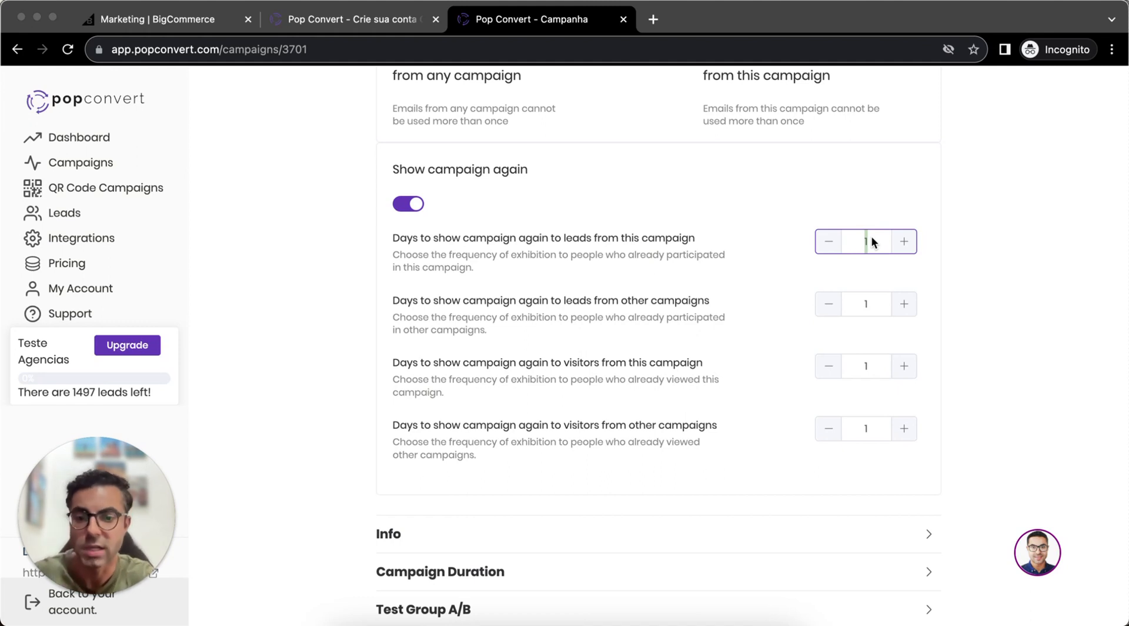
type("65")
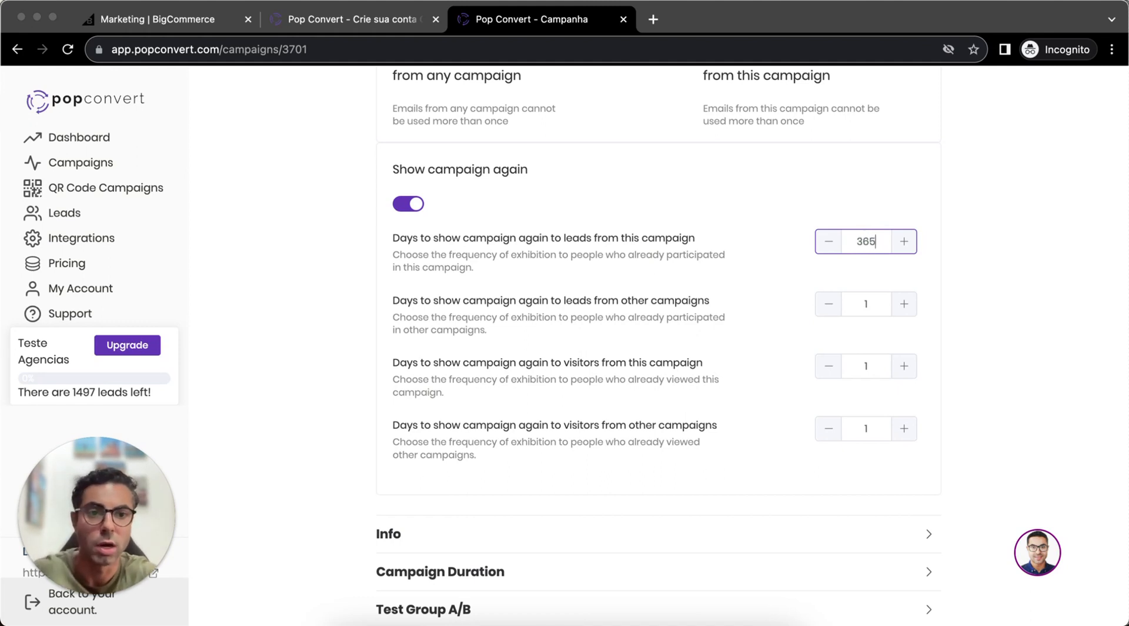
left_click(947, 291)
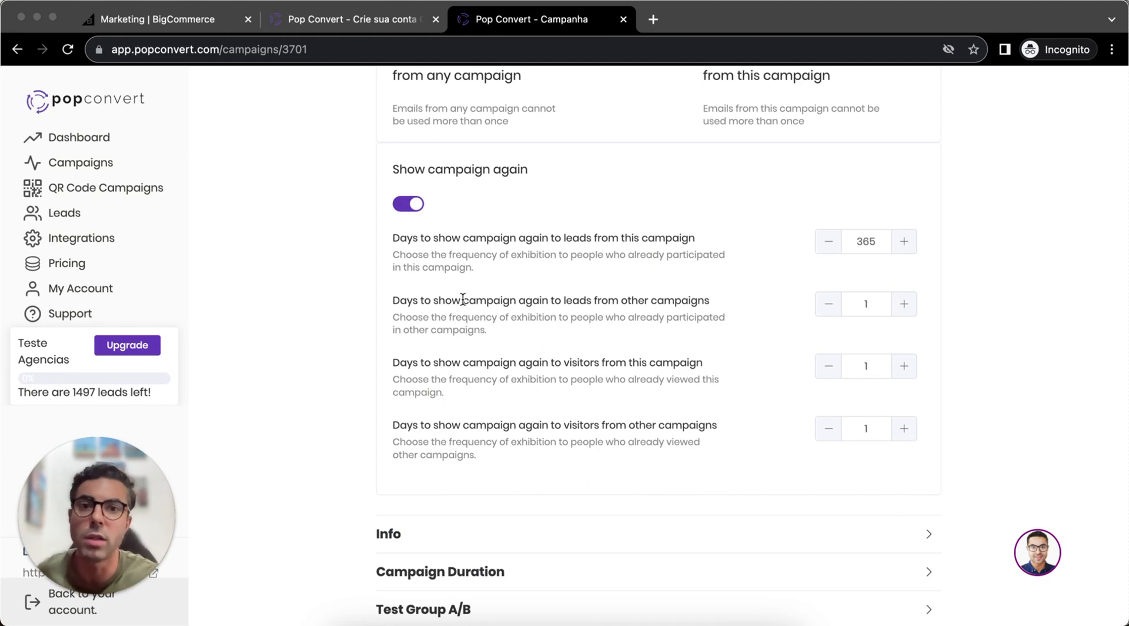
left_click(880, 307)
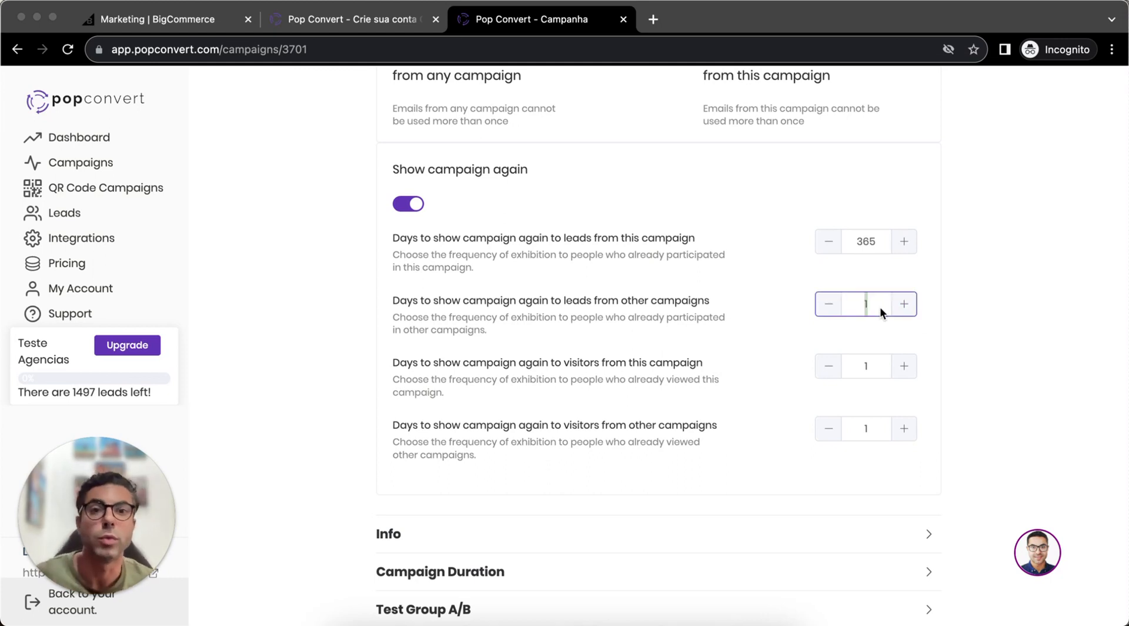
type("5")
left_click(993, 300)
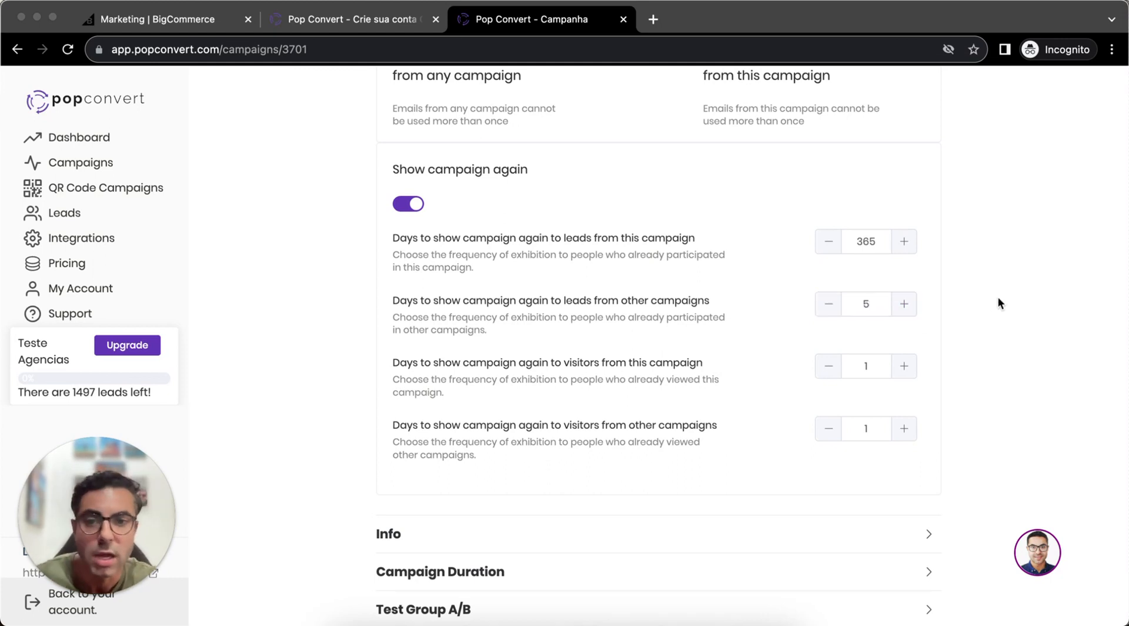
- Set the days to show the campaign again to 10 for this campaign's visitors and 20 for visitors from other campaigns
triple_click(459, 384)
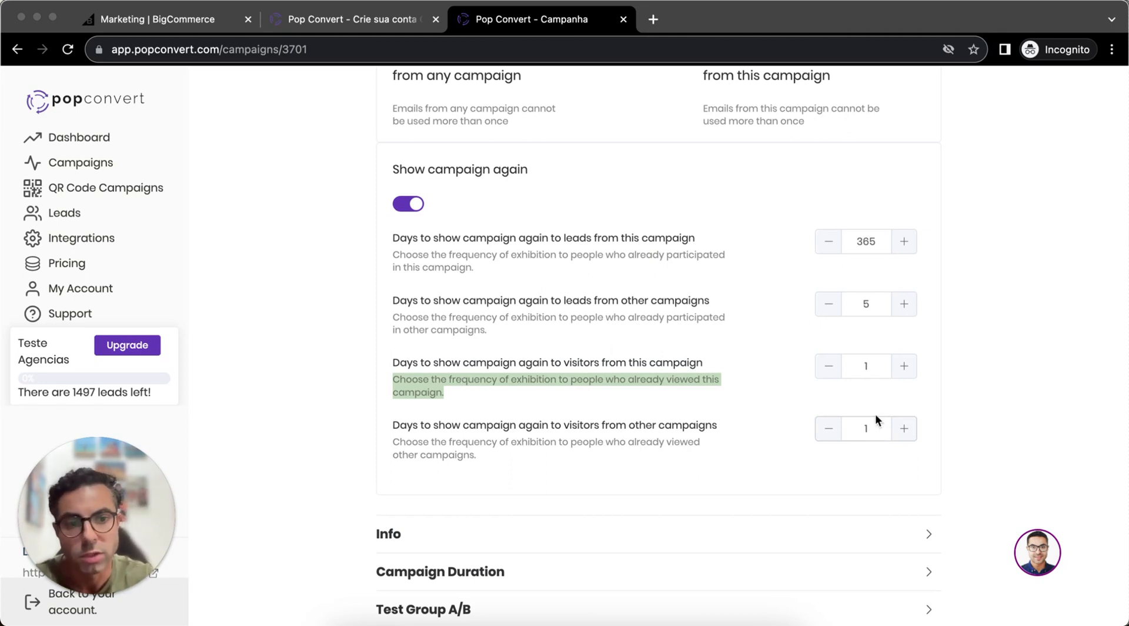
double_click(876, 366)
type("10")
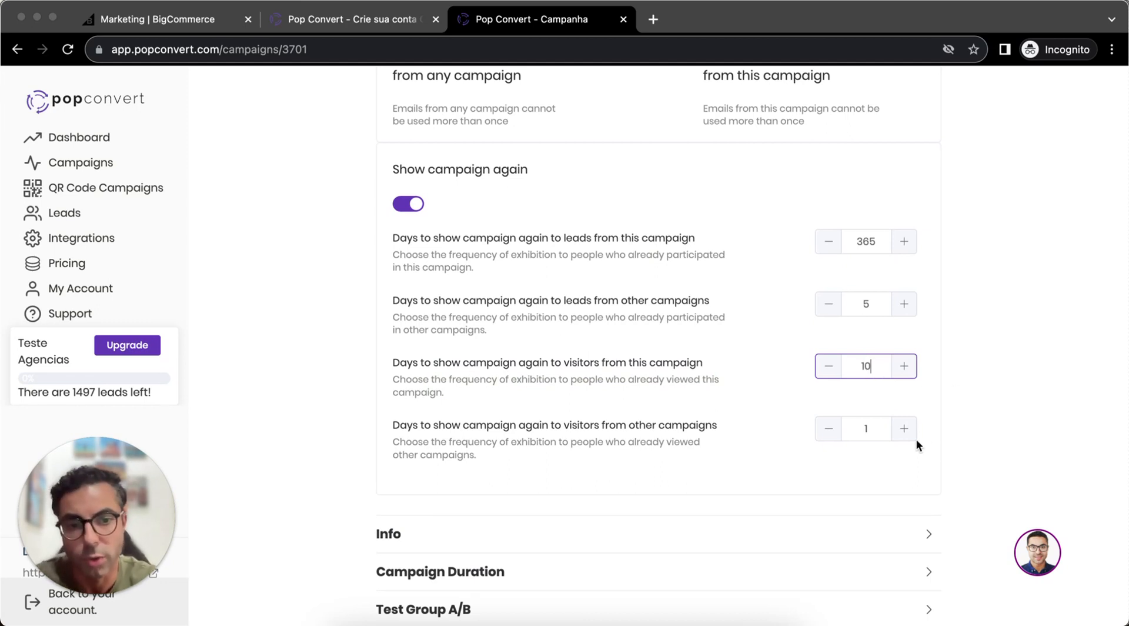
double_click(869, 430)
type("20")
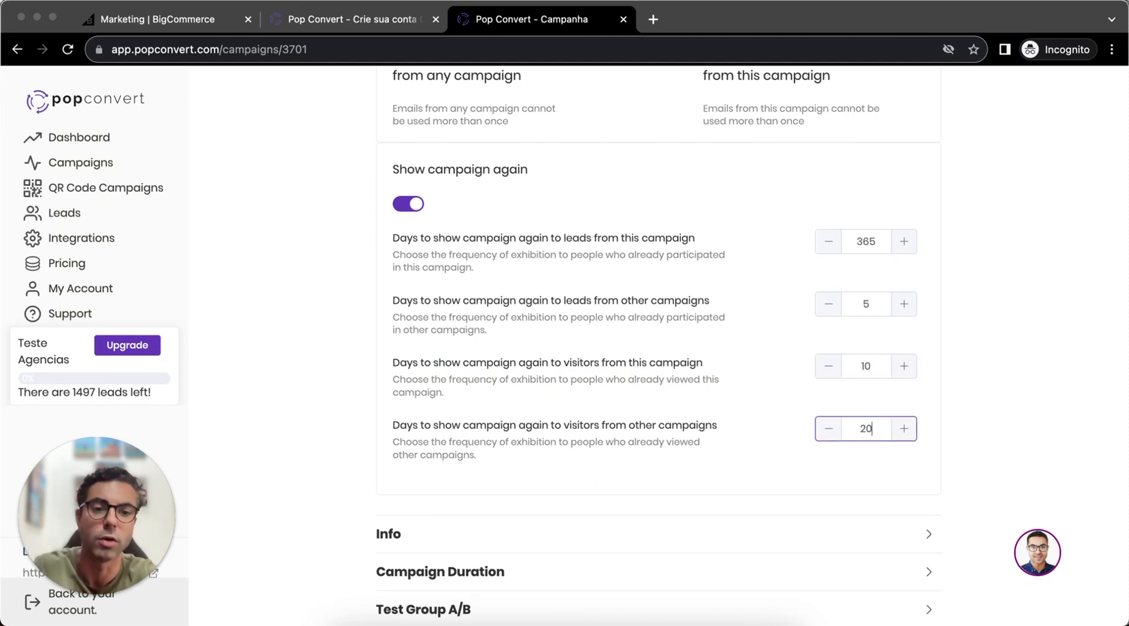
- Expand the Info section of the campaign's Settings to review its name and description fields
left_click(1082, 429)
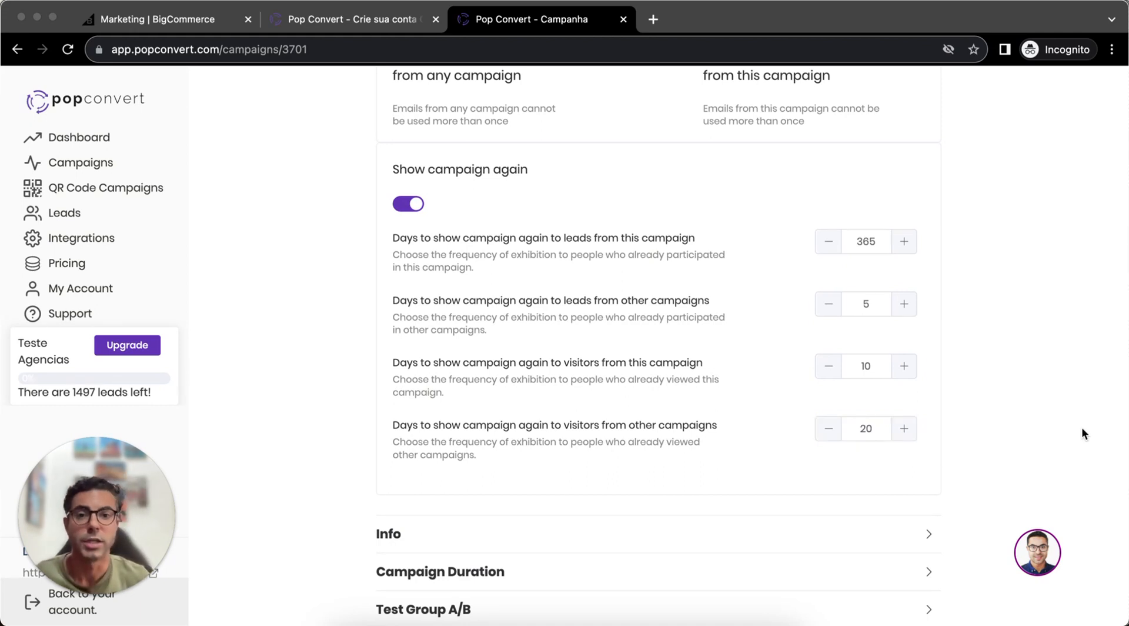
scroll(1016, 383, "down", 3)
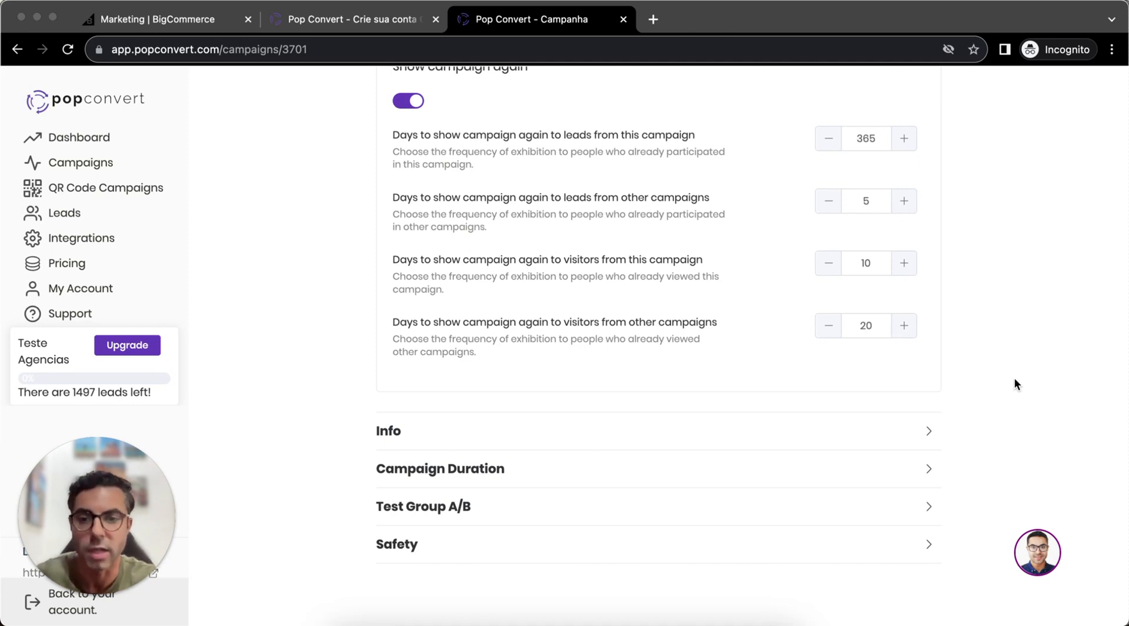
scroll(1014, 379, "down", 1)
left_click(802, 421)
scroll(794, 429, "down", 5)
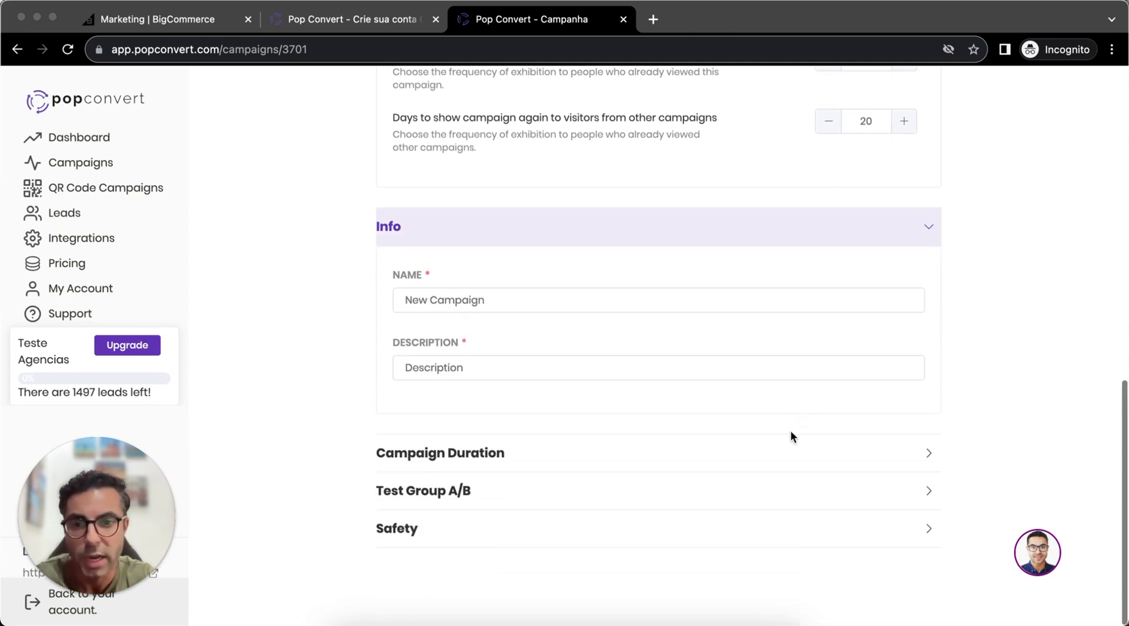
- Set the campaign duration to run from 29/09/2023 00:00:00 to 29/09/2023 05:00:00
left_click(698, 462)
scroll(588, 441, "down", 2)
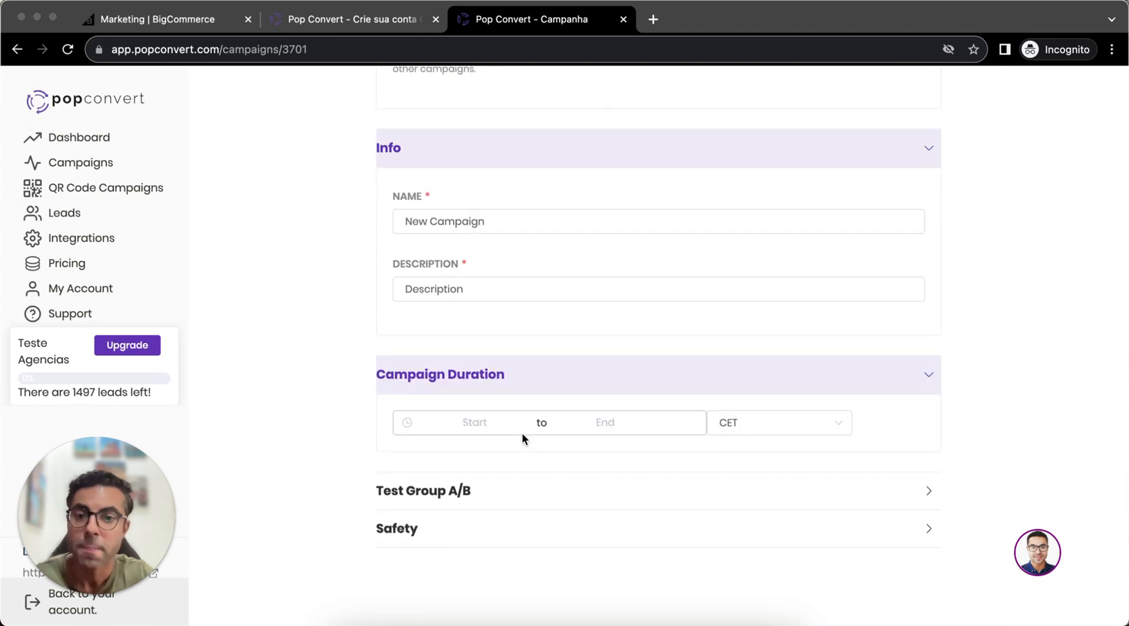
left_click(480, 417)
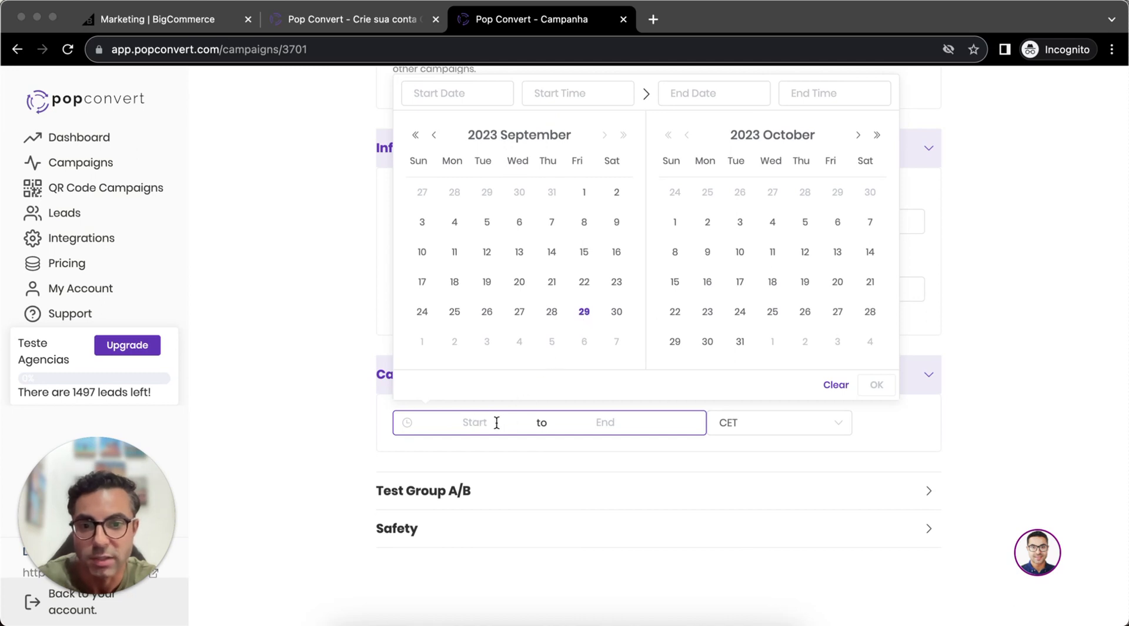
left_click(585, 314)
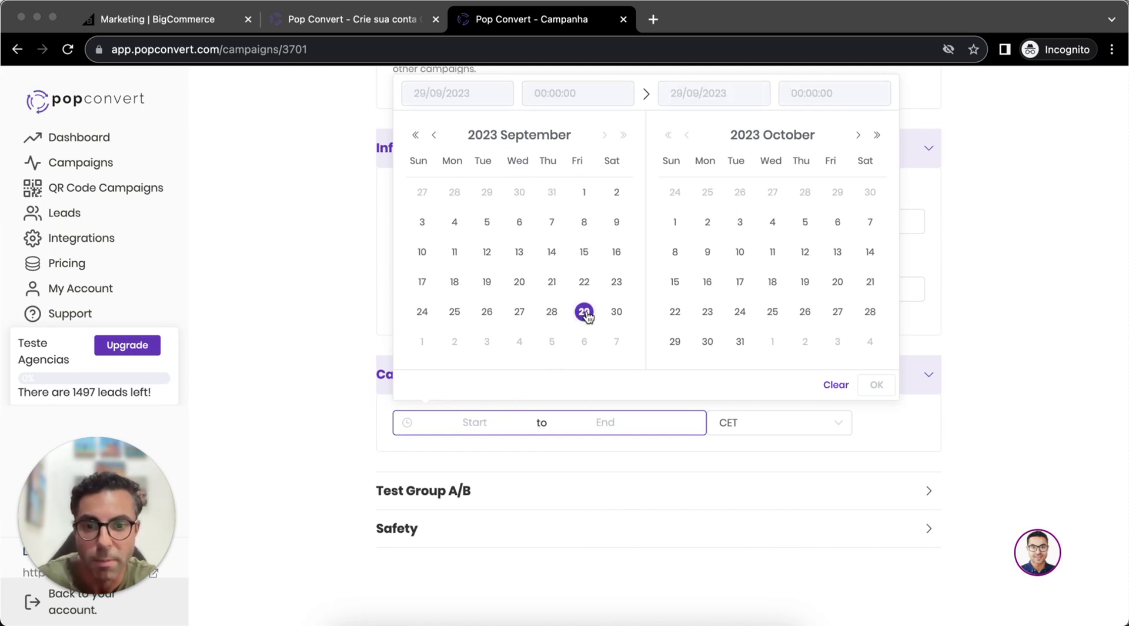
left_click(586, 317)
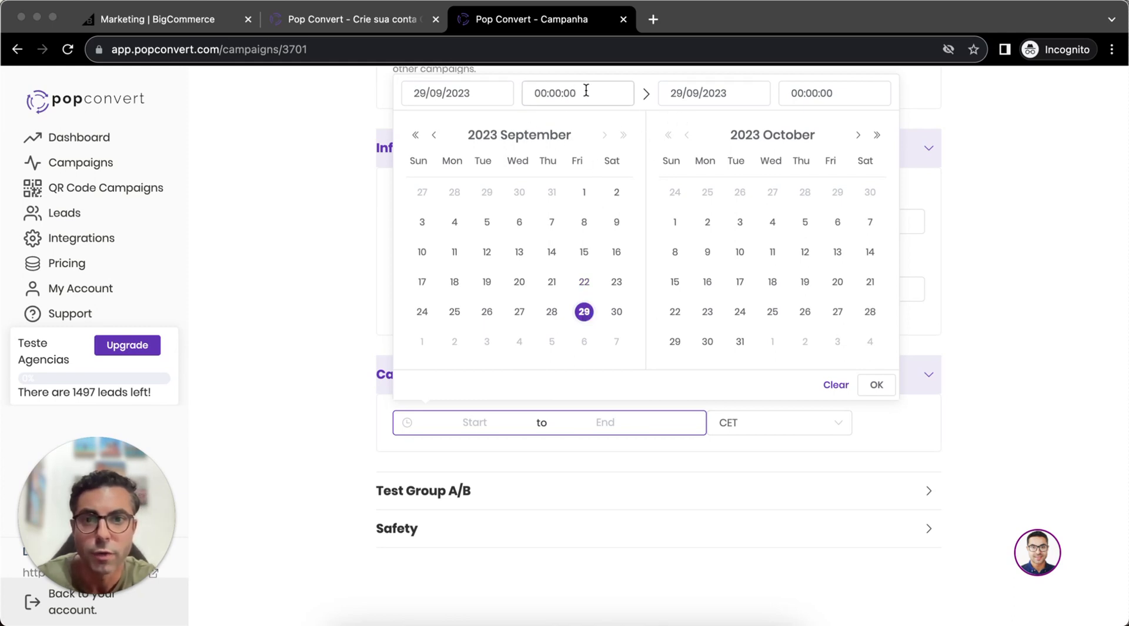
left_click(841, 92)
scroll(794, 223, "down", 2)
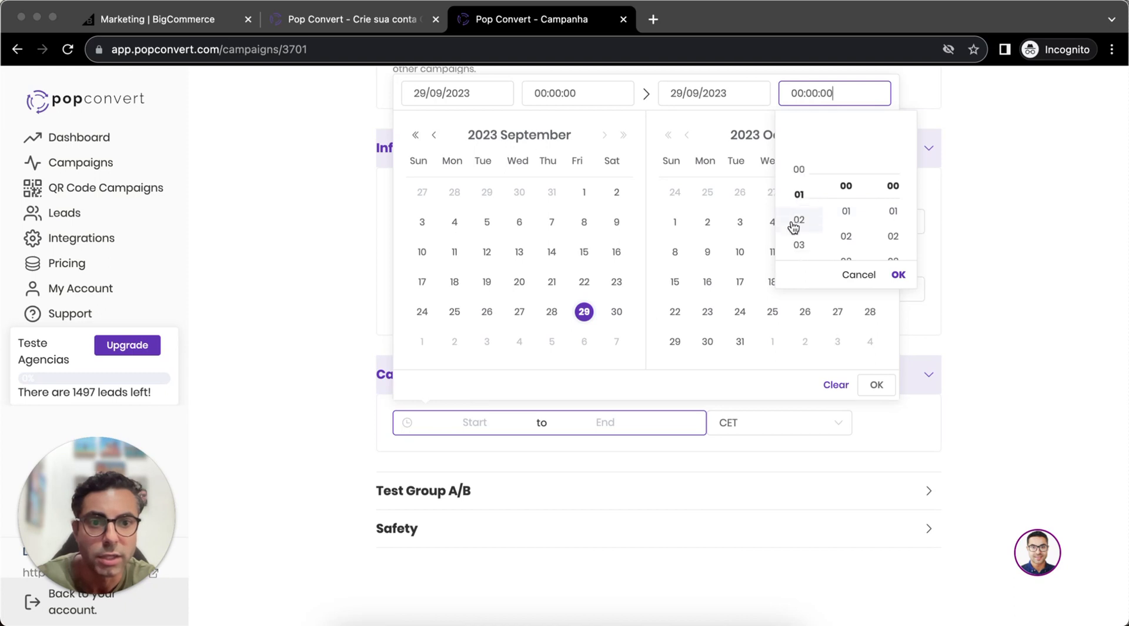
left_click(790, 231)
left_click(795, 241)
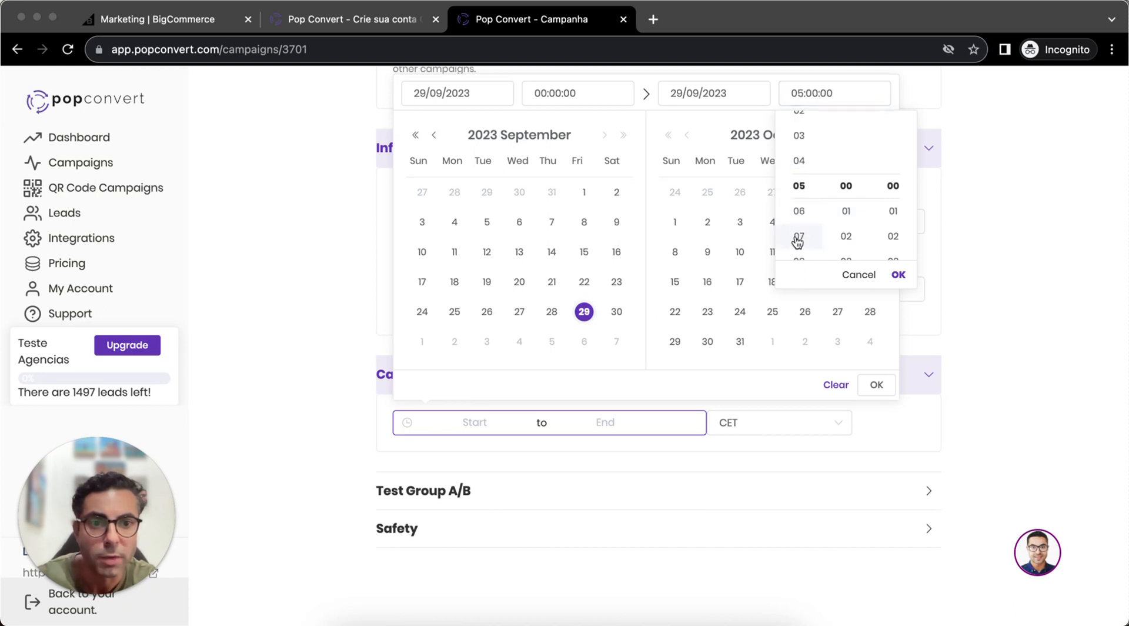
left_click(897, 276)
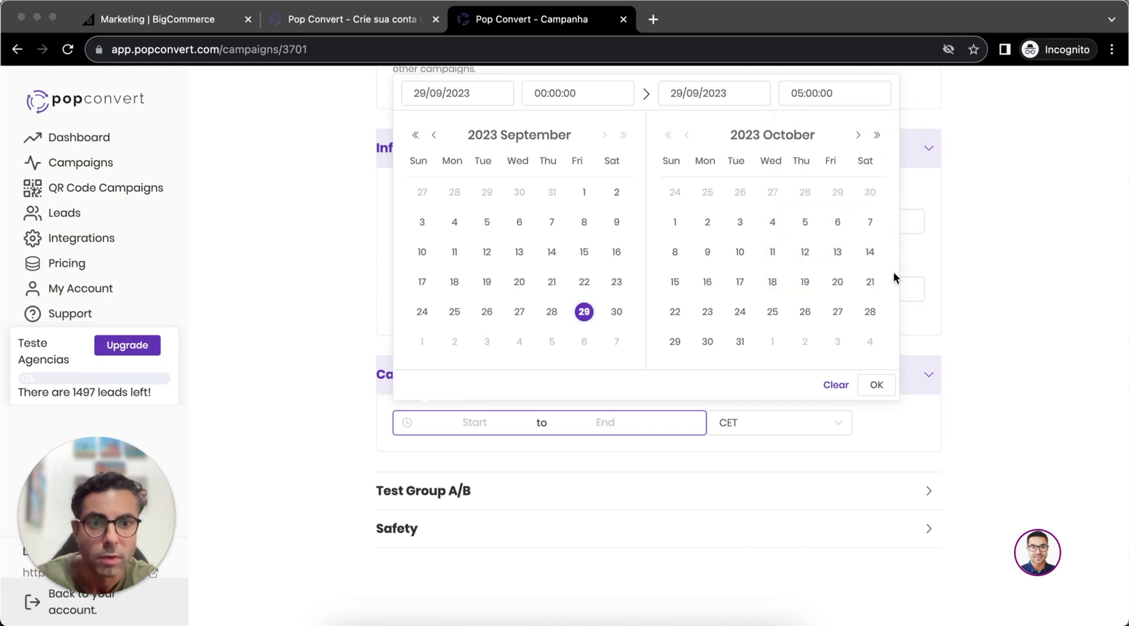
left_click(877, 385)
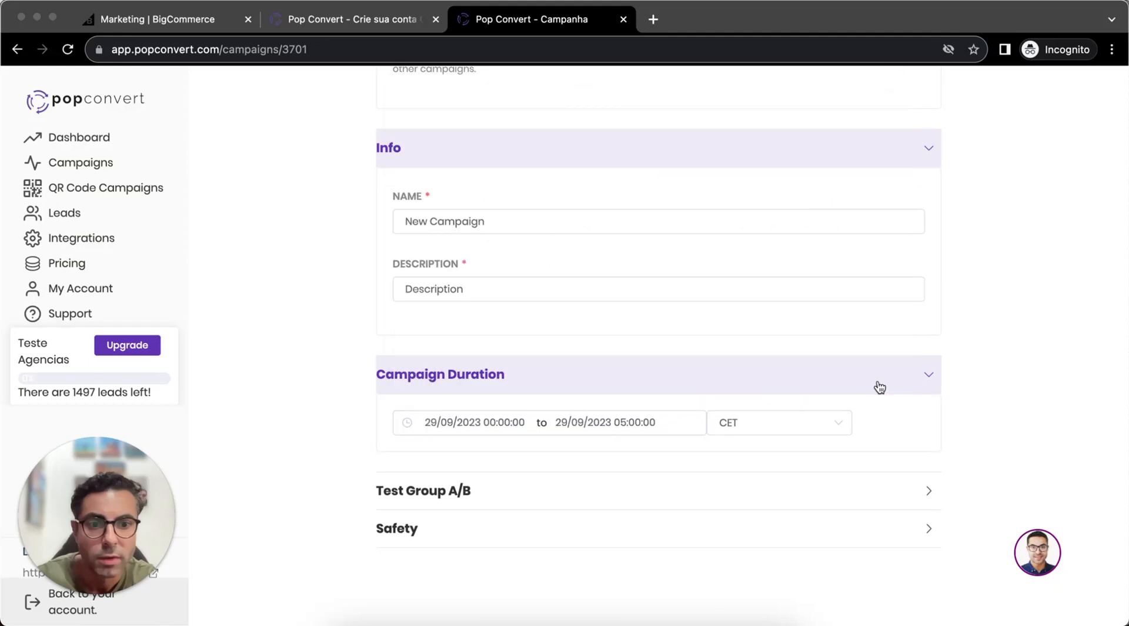
- Browse the time zones available for the campaign duration without choosing a different one
left_click(824, 425)
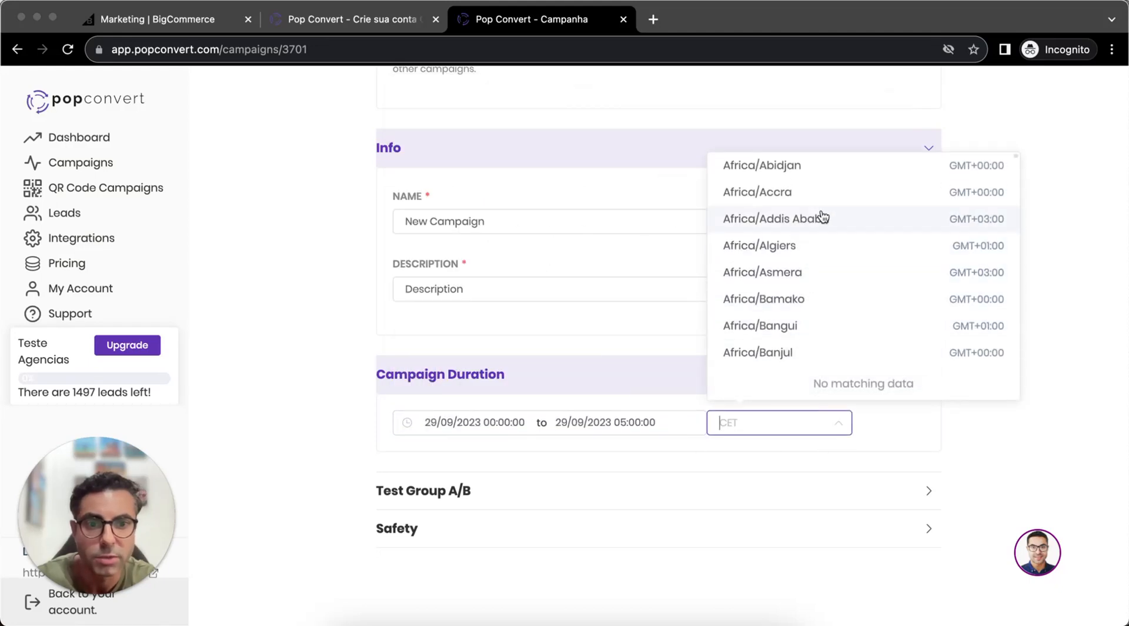
scroll(818, 300, "down", 10)
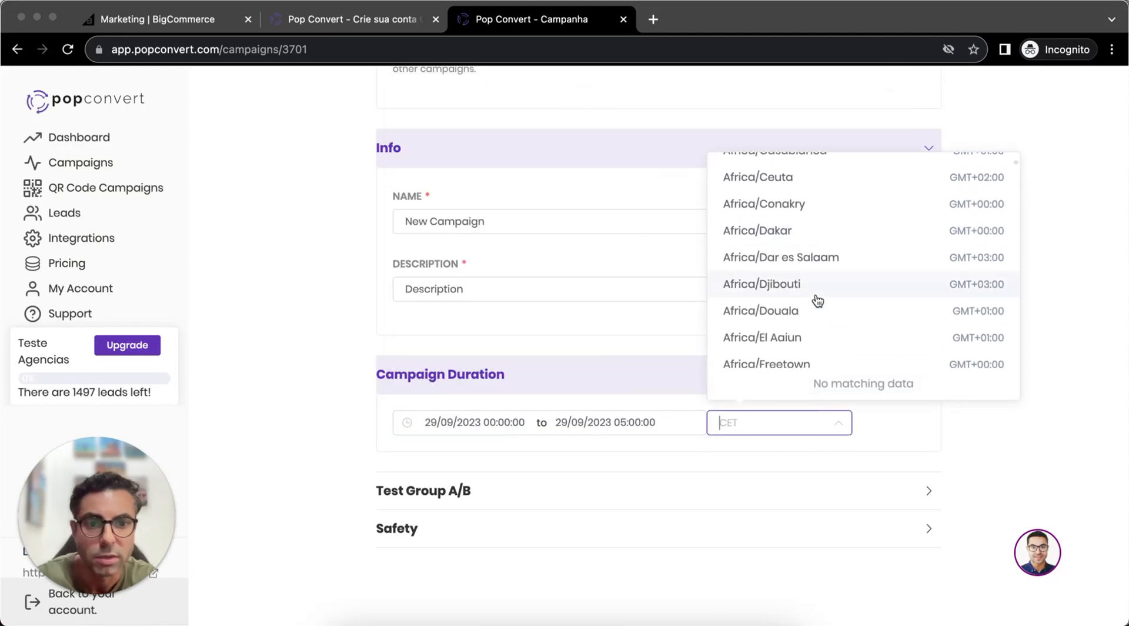
left_click(959, 422)
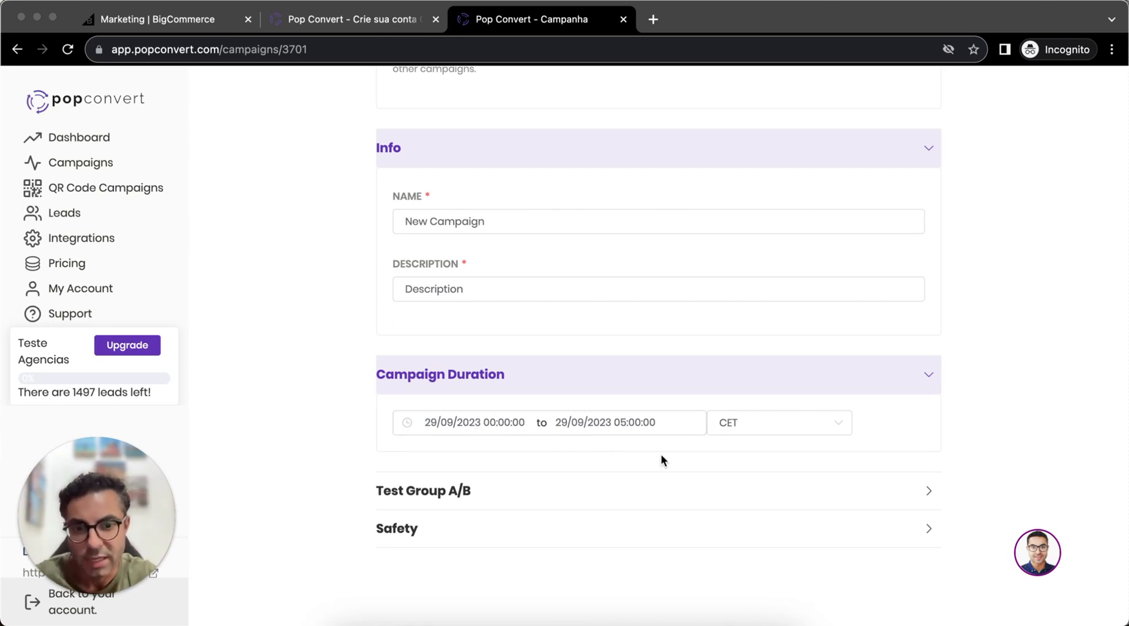
- Assign the campaign to the existing A/B test group "AB Testing - LP da Pop"
left_click(889, 498)
scroll(927, 398, "down", 4)
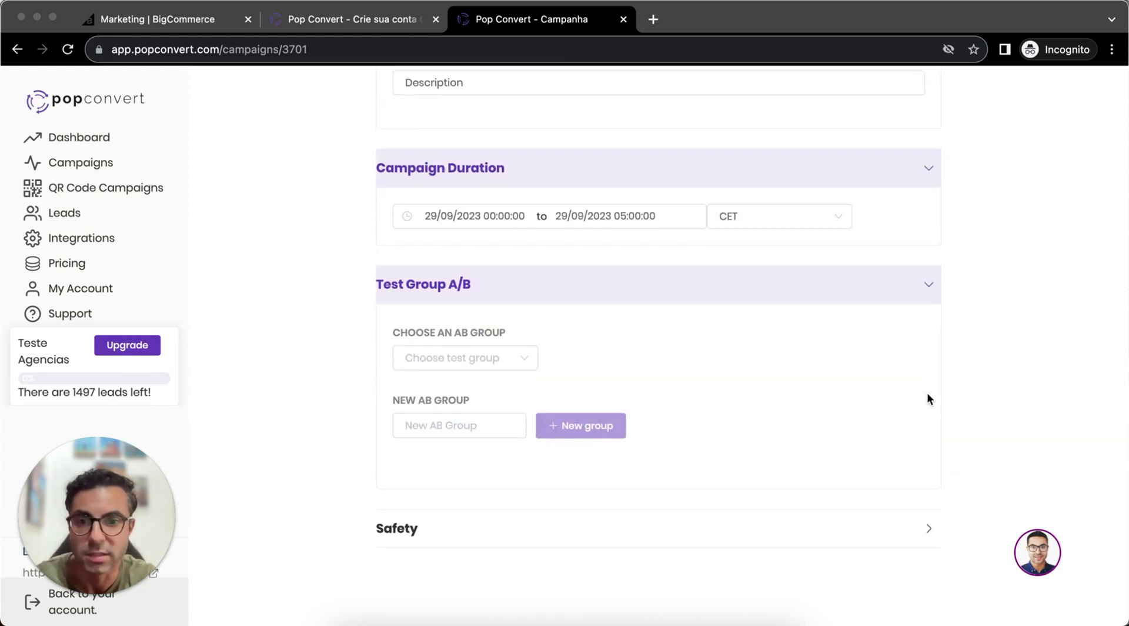
left_click(488, 359)
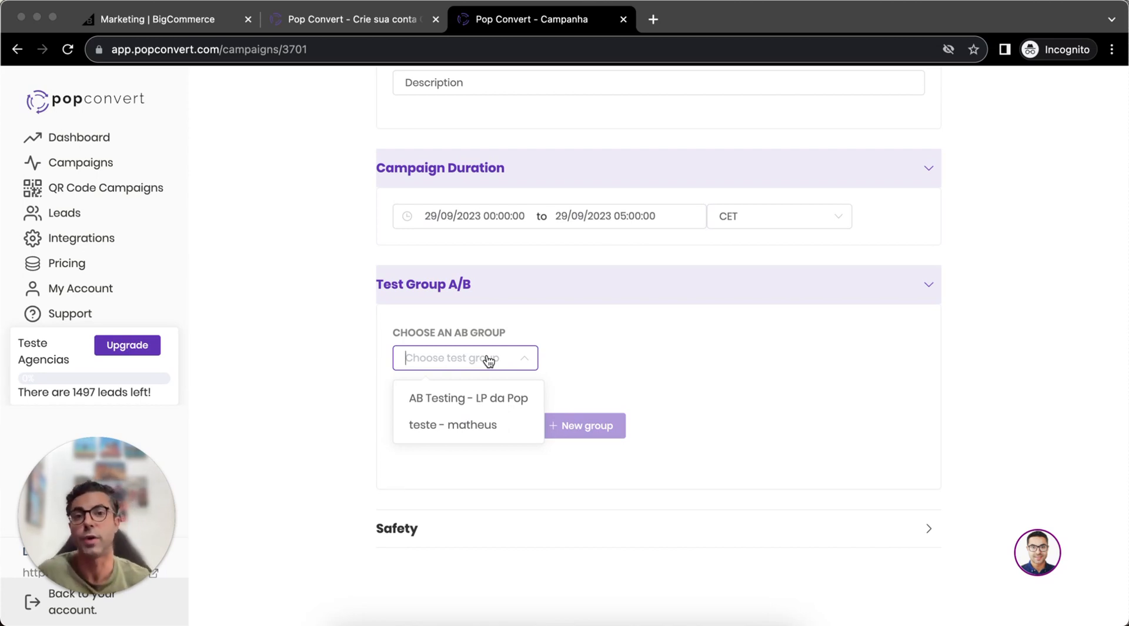
left_click(519, 396)
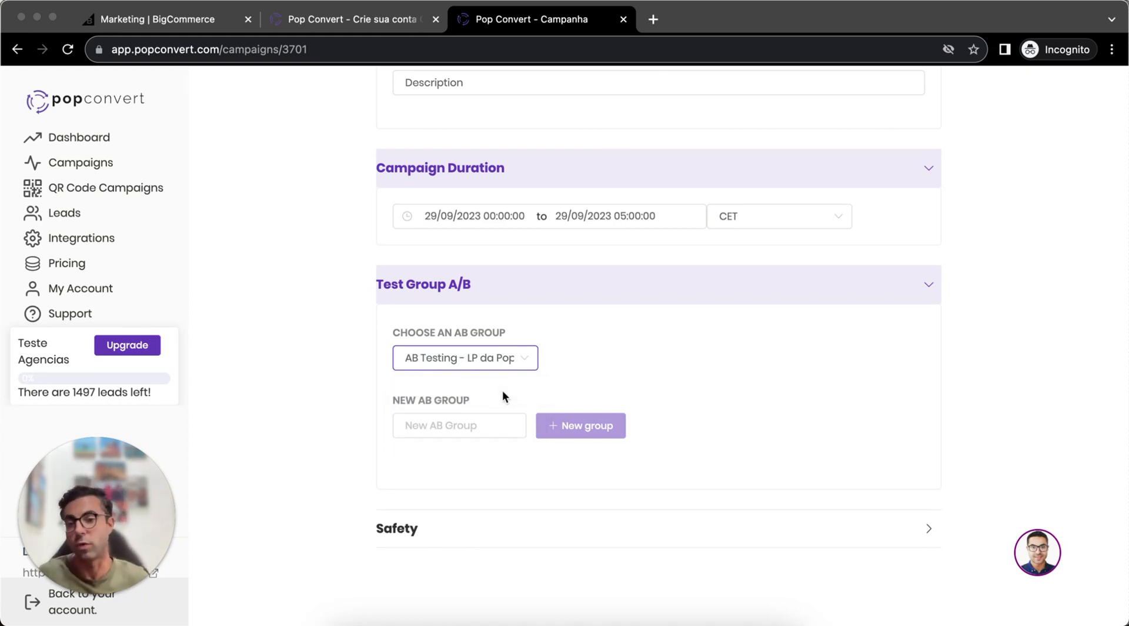
- Expand the Safety section to review the Captcha option that protects against bots
left_click(758, 526)
scroll(761, 525, "down", 2)
scroll(762, 525, "down", 1)
mouse_move(457, 479)
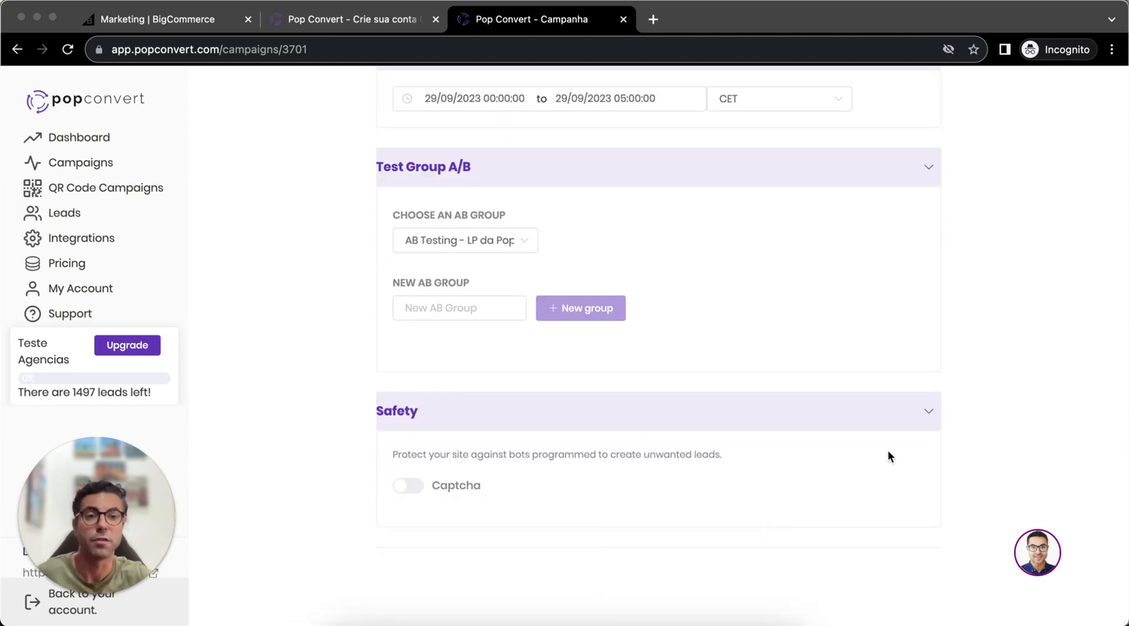
- Go to the campaign's Targeting stage and add one new filter each to Allowed URLs and Disallowed URLs
scroll(887, 449, "up", 15)
left_click(1038, 188)
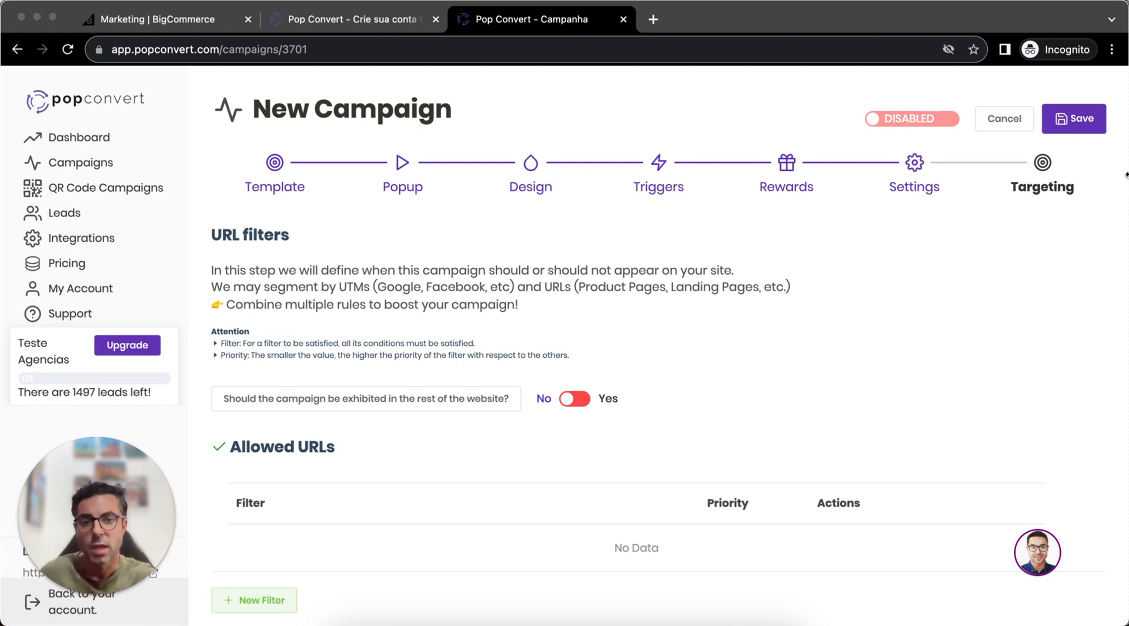
scroll(841, 349, "down", 3)
scroll(840, 347, "down", 2)
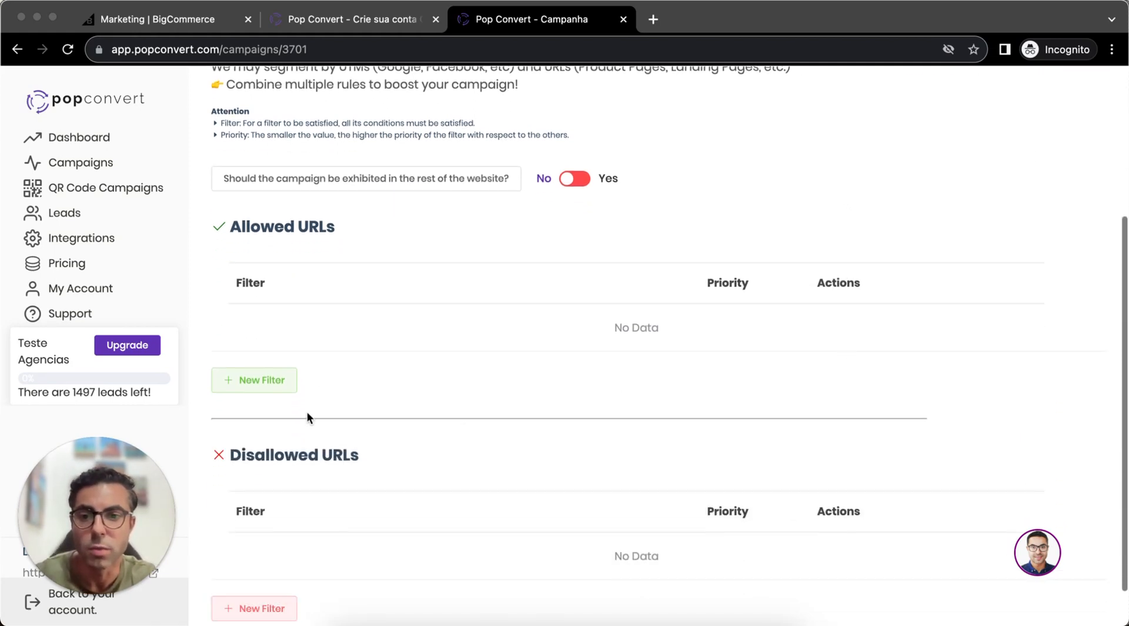
left_click(247, 382)
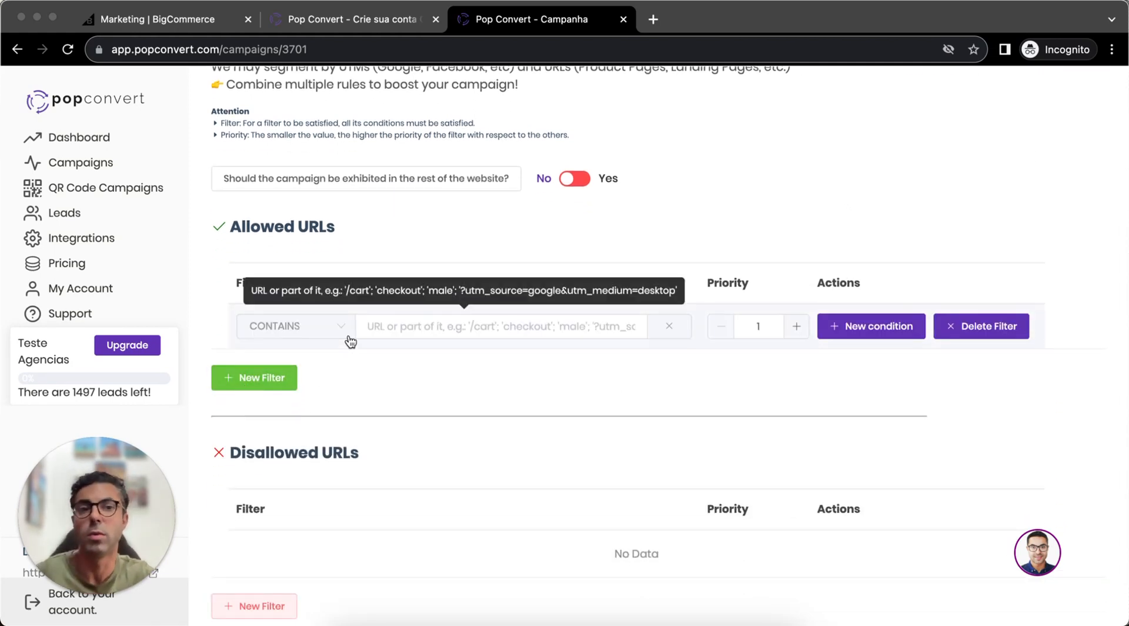
scroll(350, 336, "down", 1)
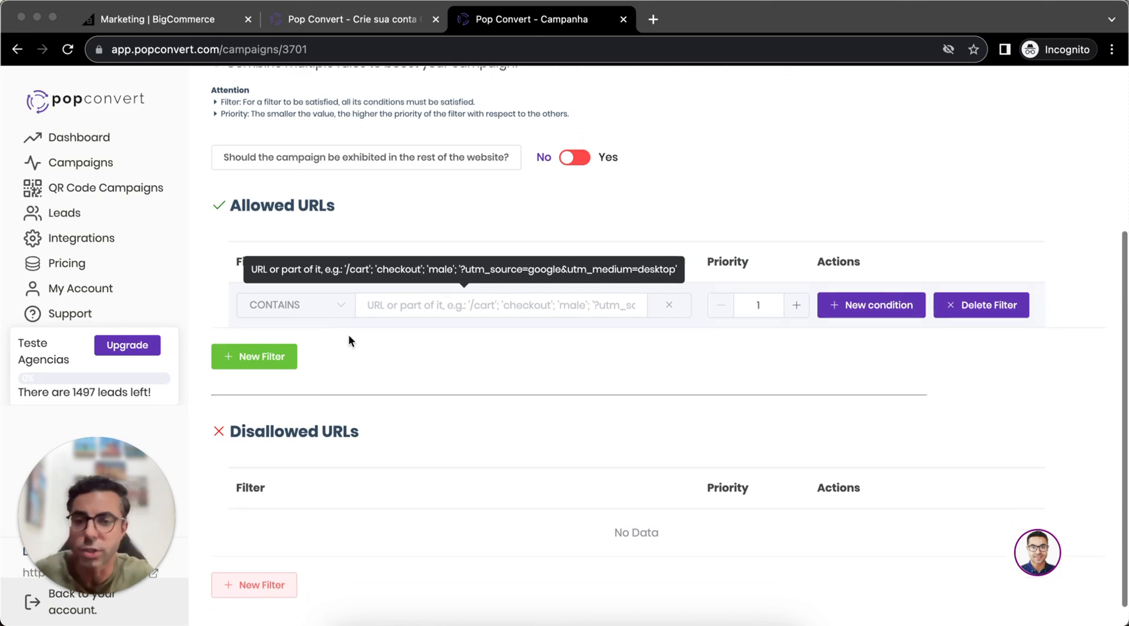
left_click(268, 560)
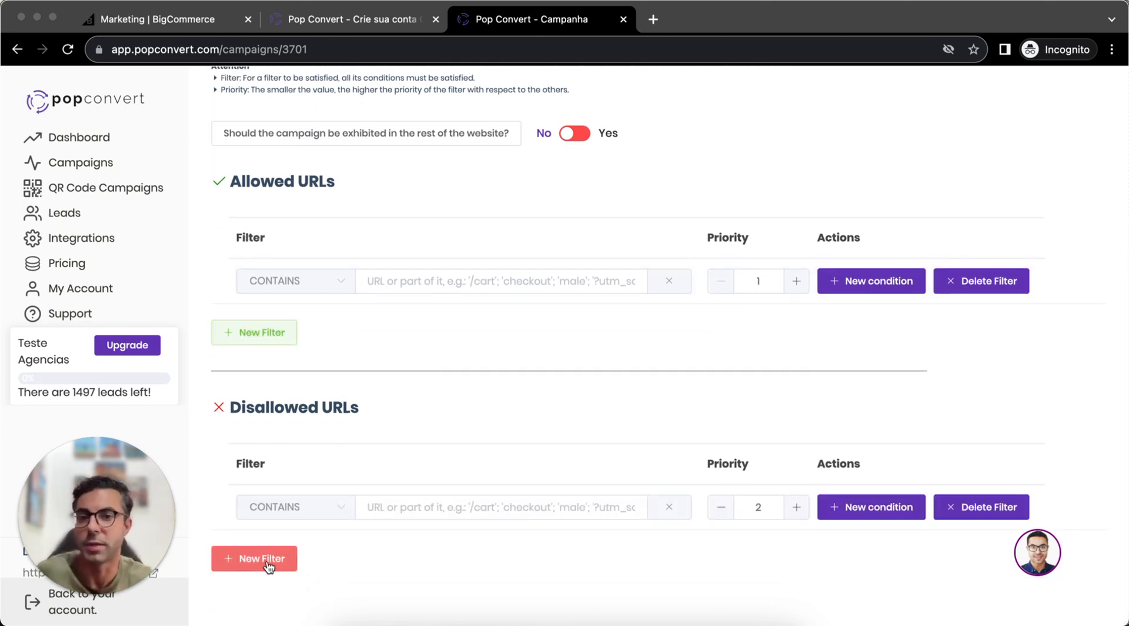
- Set the first Allowed URLs filter to CONTAINS with the value "female"
left_click(320, 280)
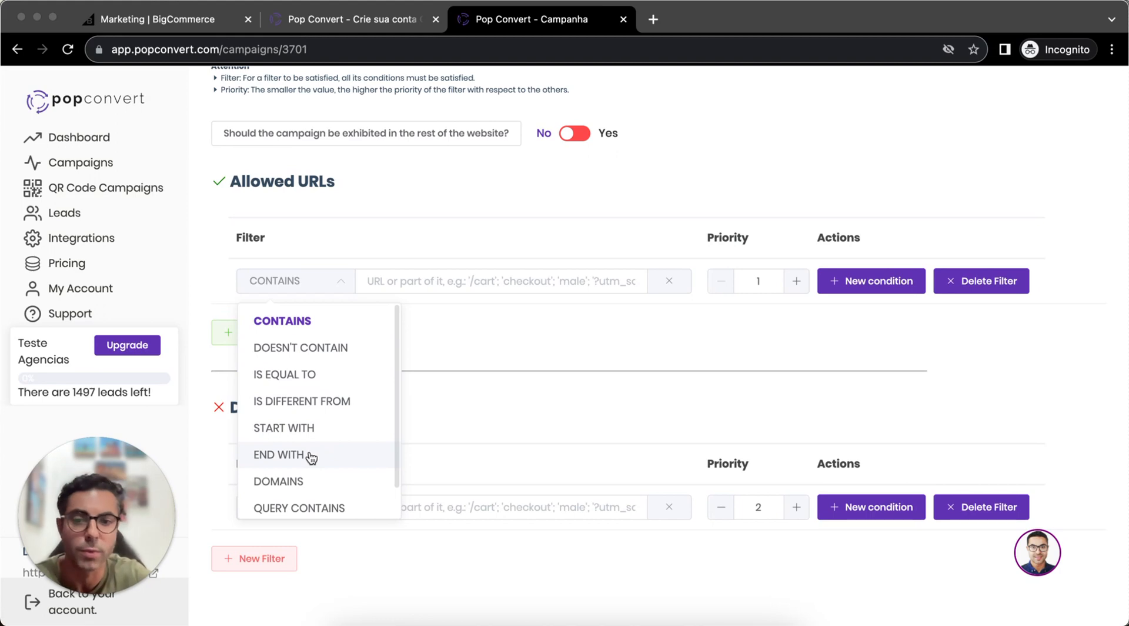
left_click(360, 330)
left_click(413, 288)
type("male")
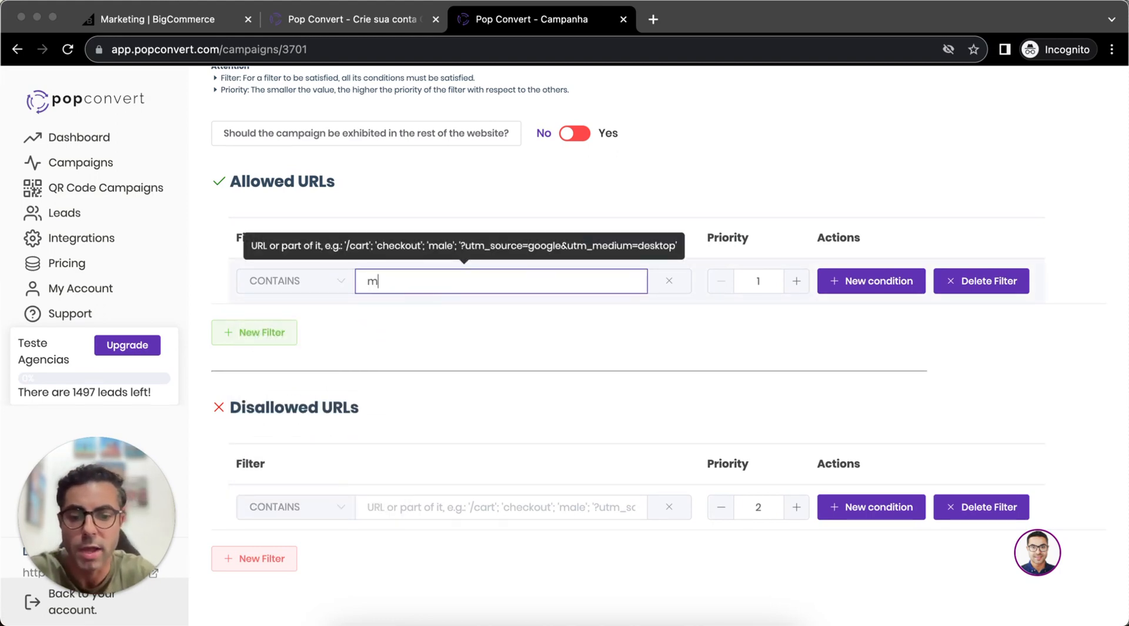
key("BackSpace")
key("BackSpace")
key("BackSpace")
key("BackSpace")
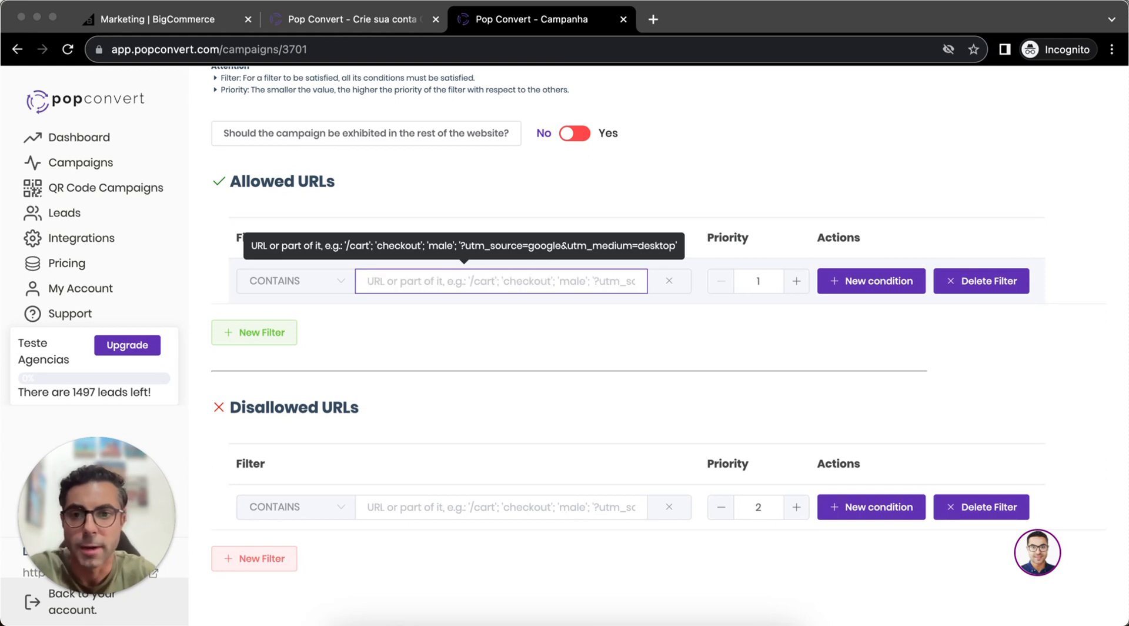
type("female")
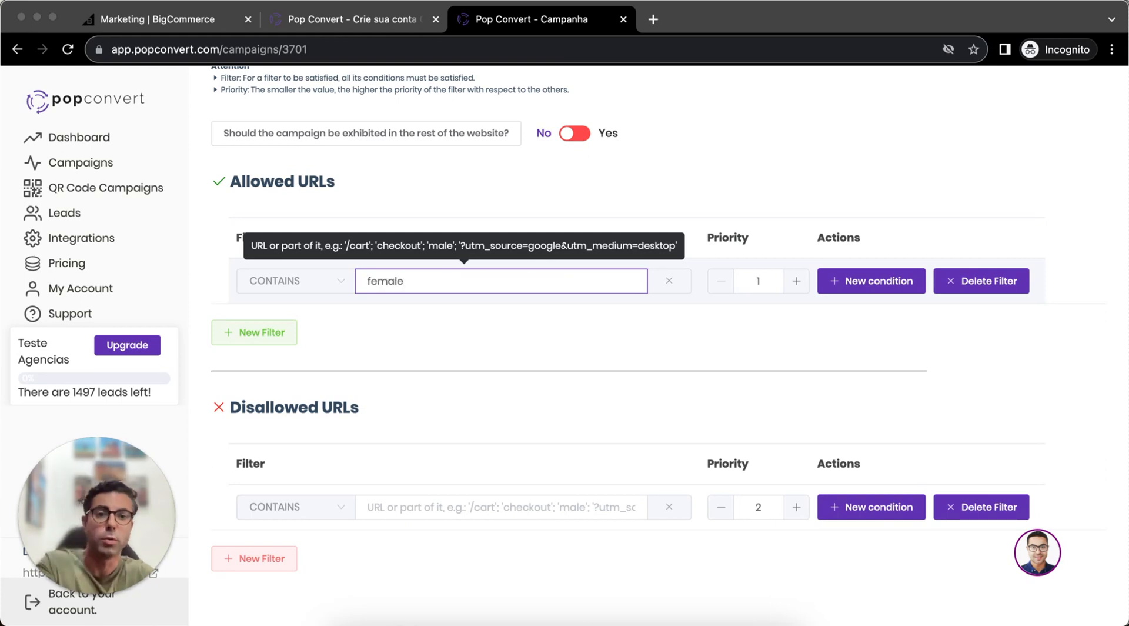
- Add two more Allowed URLs filters and set their priorities to 2 and 3
left_click(265, 332)
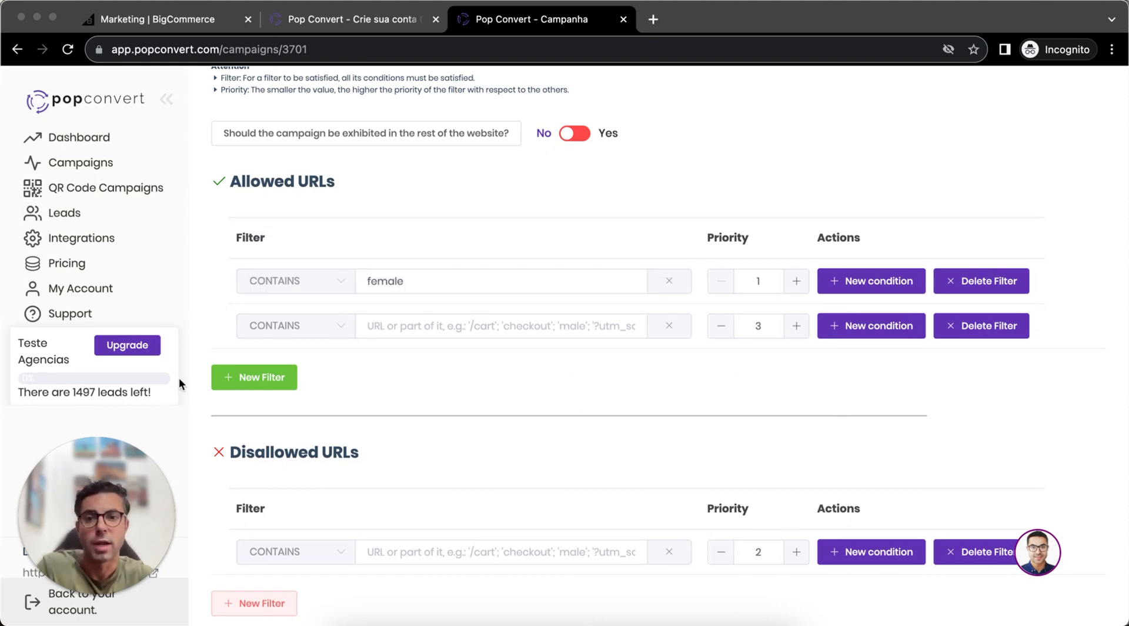
left_click(238, 383)
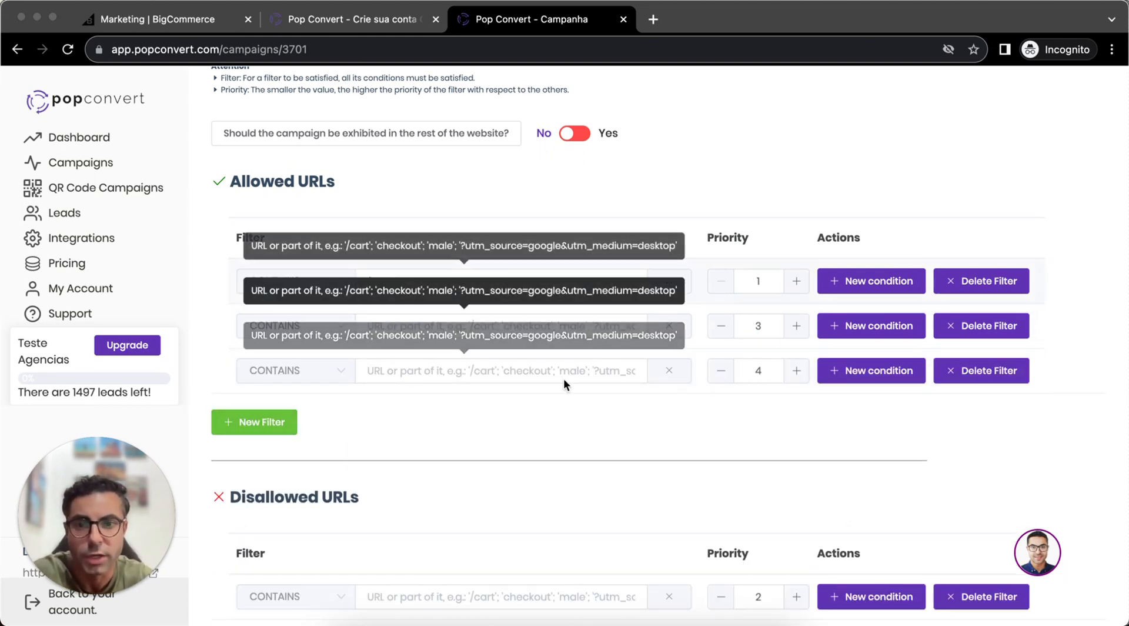
double_click(760, 325)
type("2")
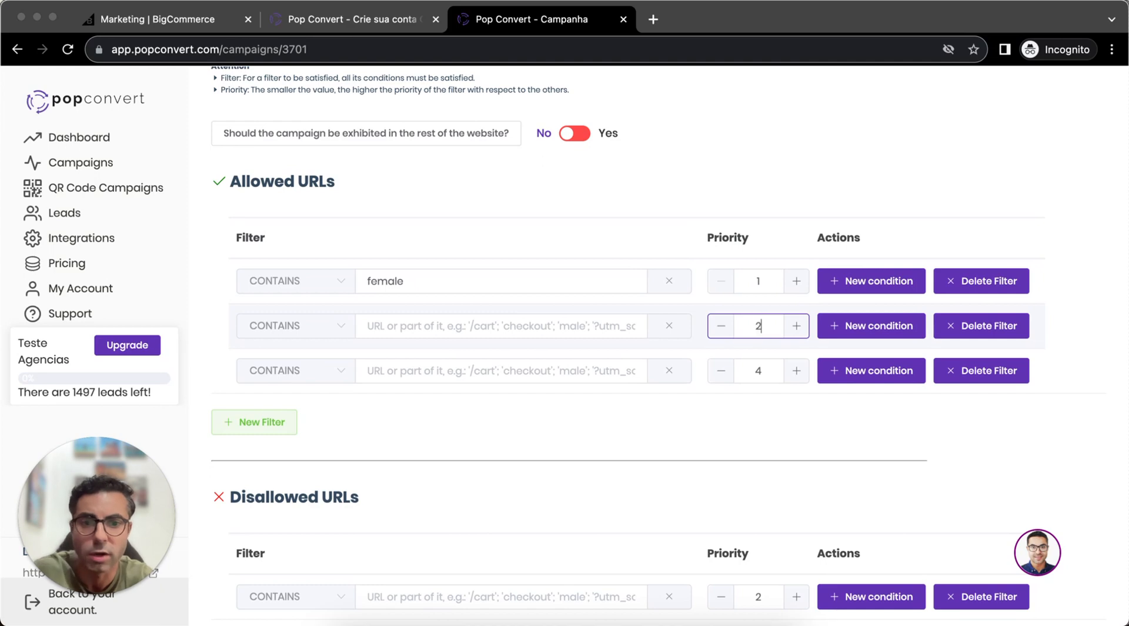
double_click(764, 377)
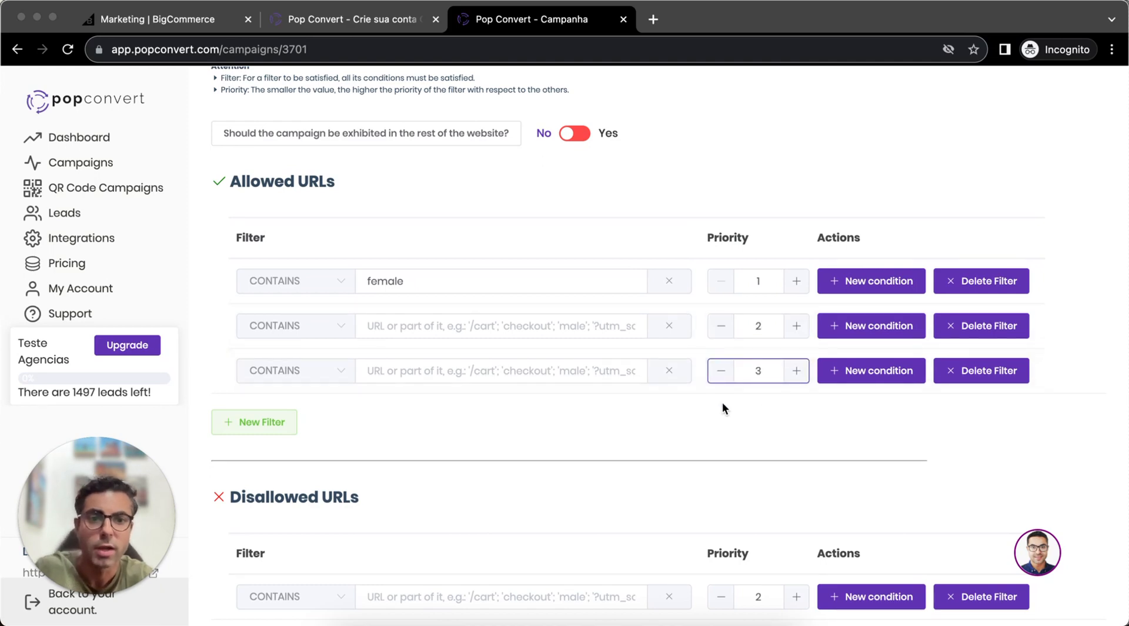
- Set the priority of the Disallowed URLs filter to 4
scroll(722, 401, "down", 2)
double_click(764, 507)
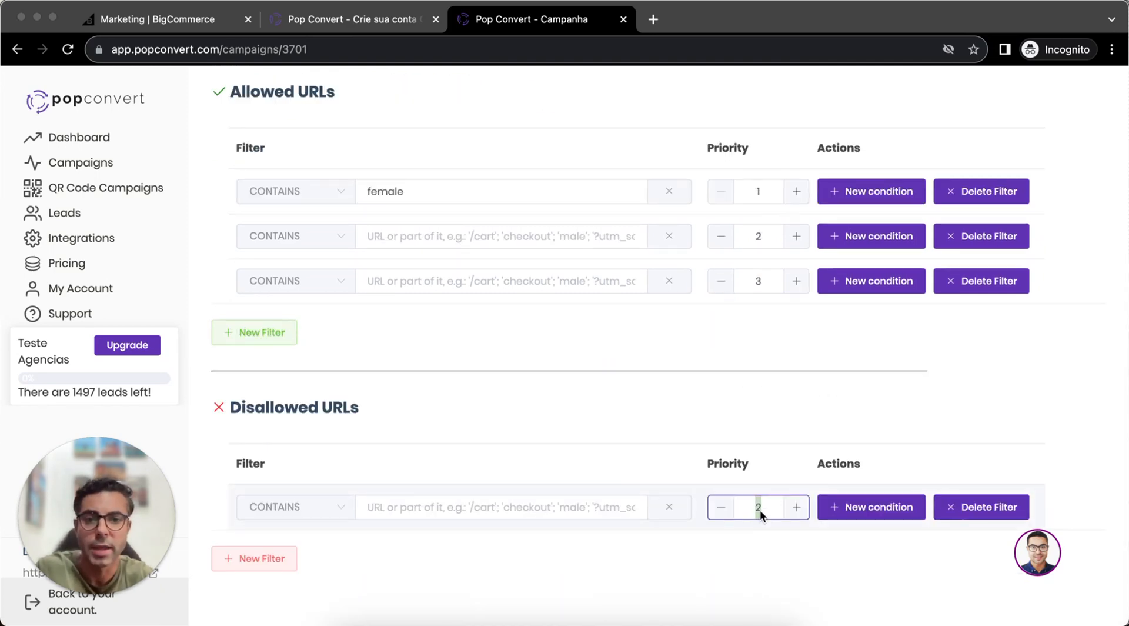
type("4")
left_click(869, 393)
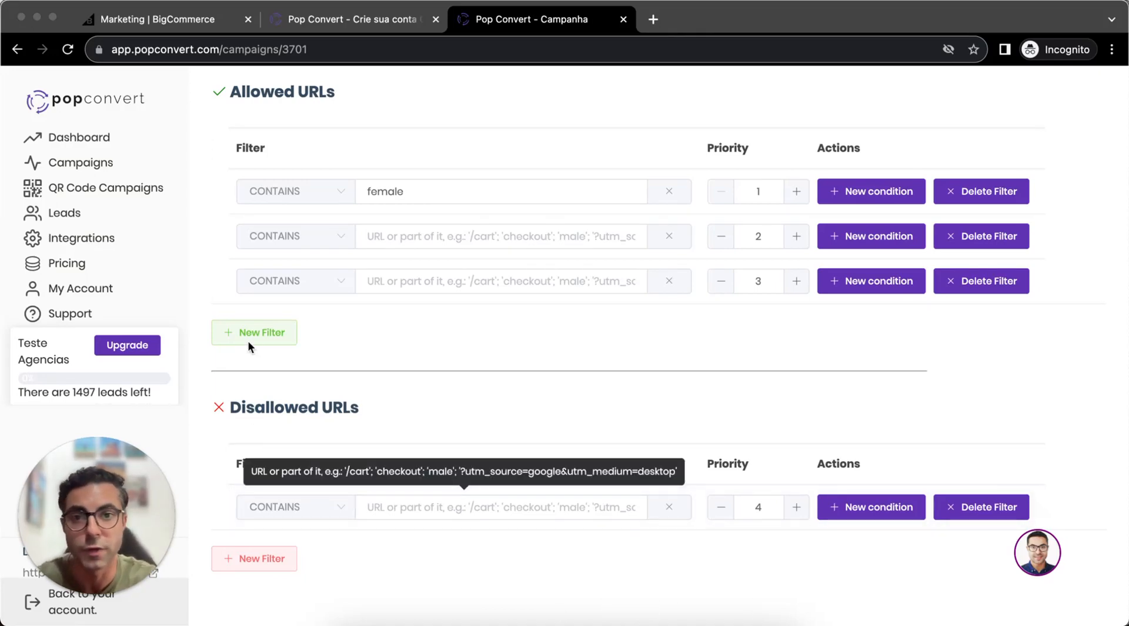
- View the Pricing page's plans in U.S. Dollar and open the support chat
left_click(105, 268)
left_click(625, 247)
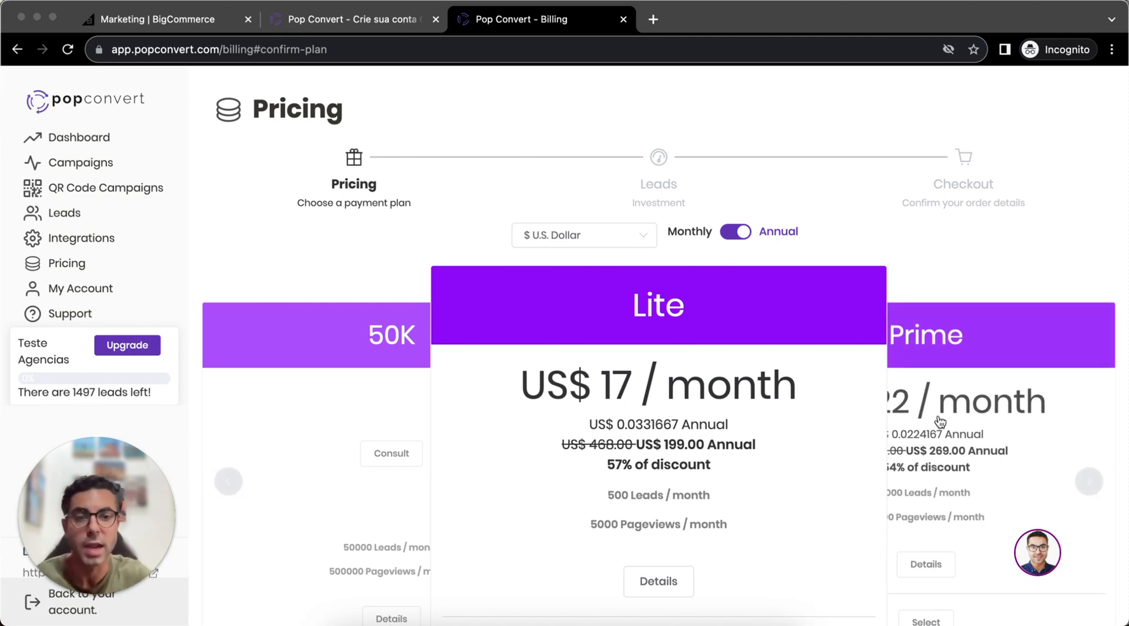
left_click(1049, 568)
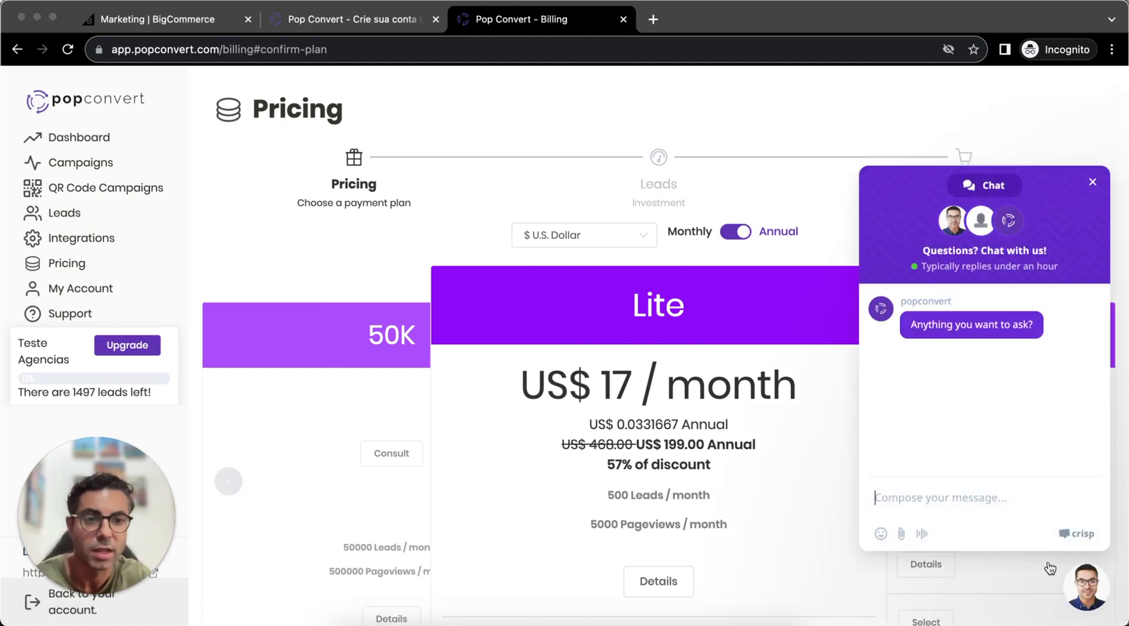